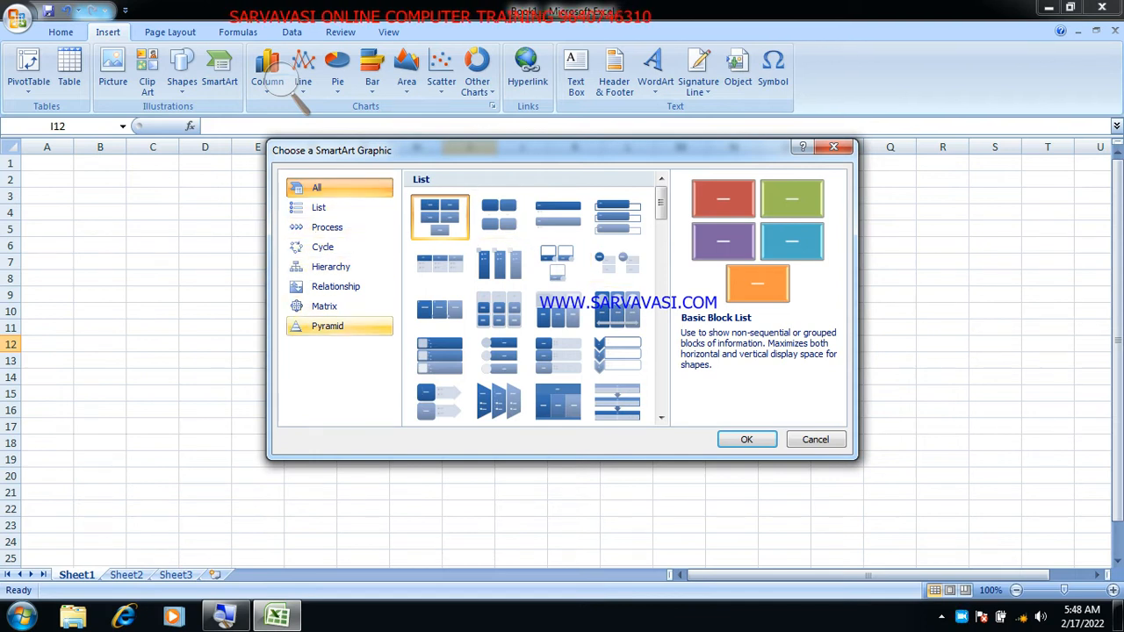
- Examine the SmartArt layouts offered in the List, Process, Cycle, Hierarchy, Relationship, Matrix and Pyramid categories
left_click(318, 208)
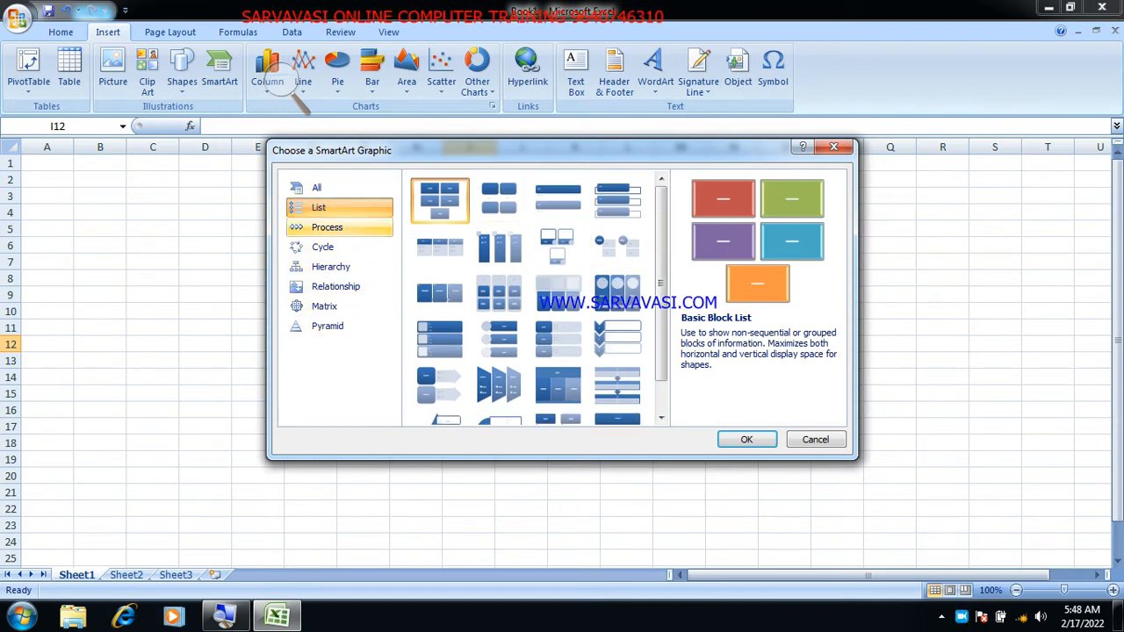
left_click(332, 227)
left_click(325, 247)
left_click(338, 267)
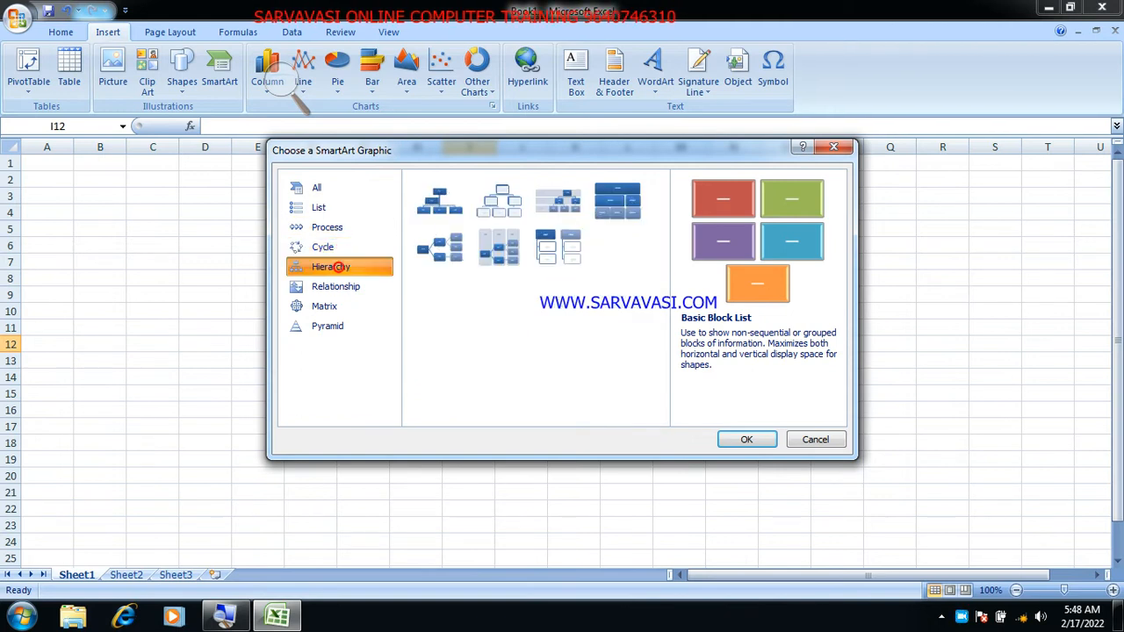
left_click(335, 286)
left_click(324, 306)
left_click(328, 325)
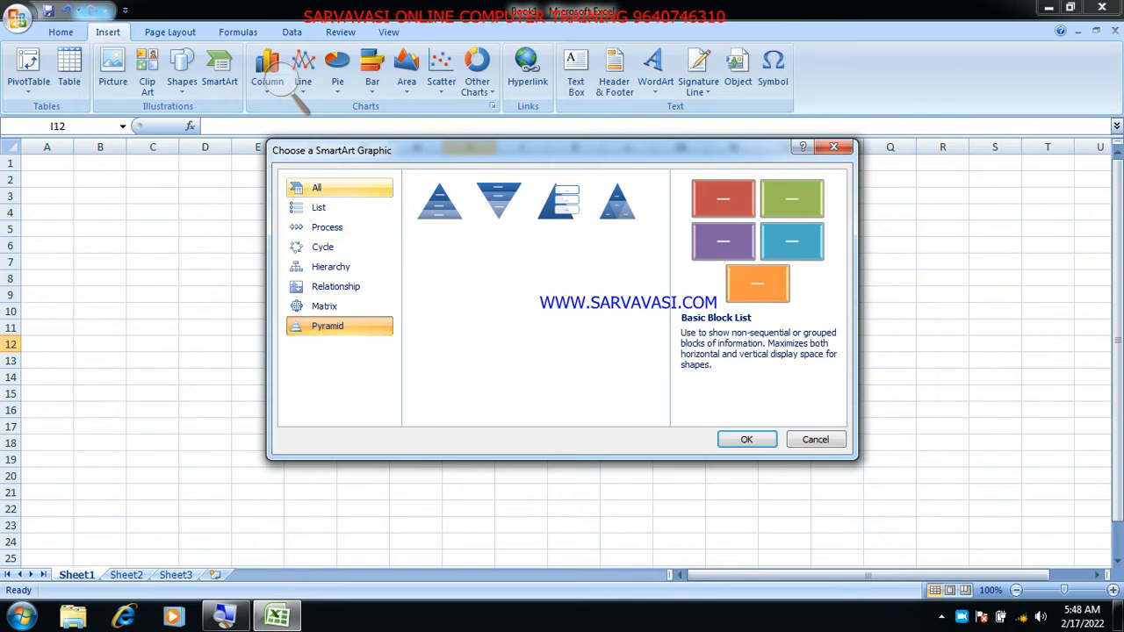
left_click(322, 208)
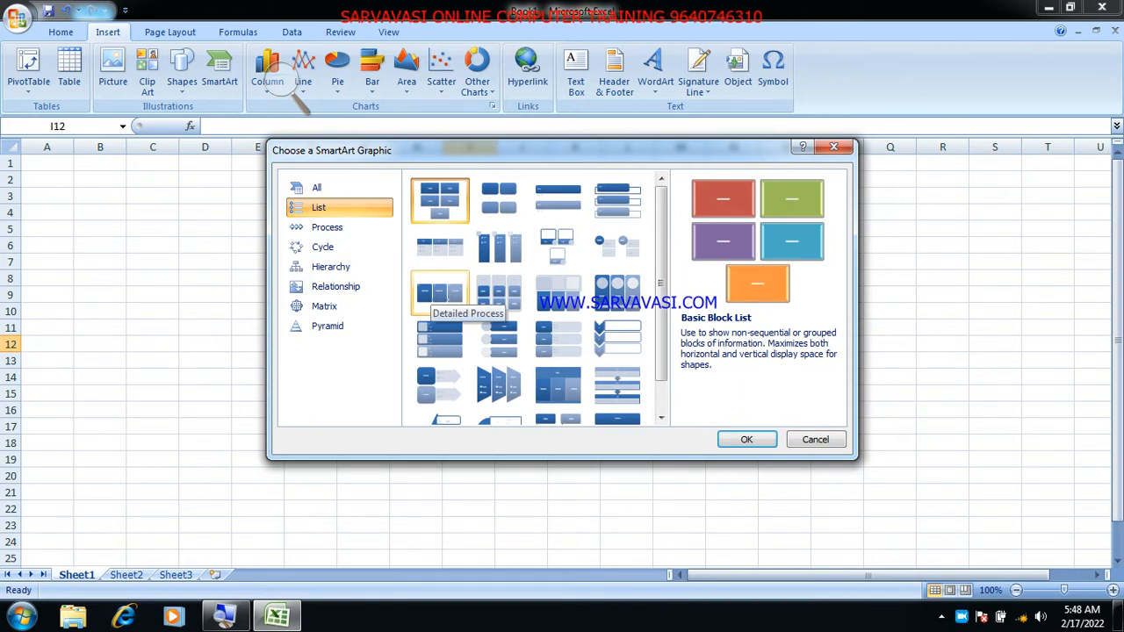
- Insert a Basic Cycle SmartArt graphic from the Cycle category into the worksheet
left_click(322, 247)
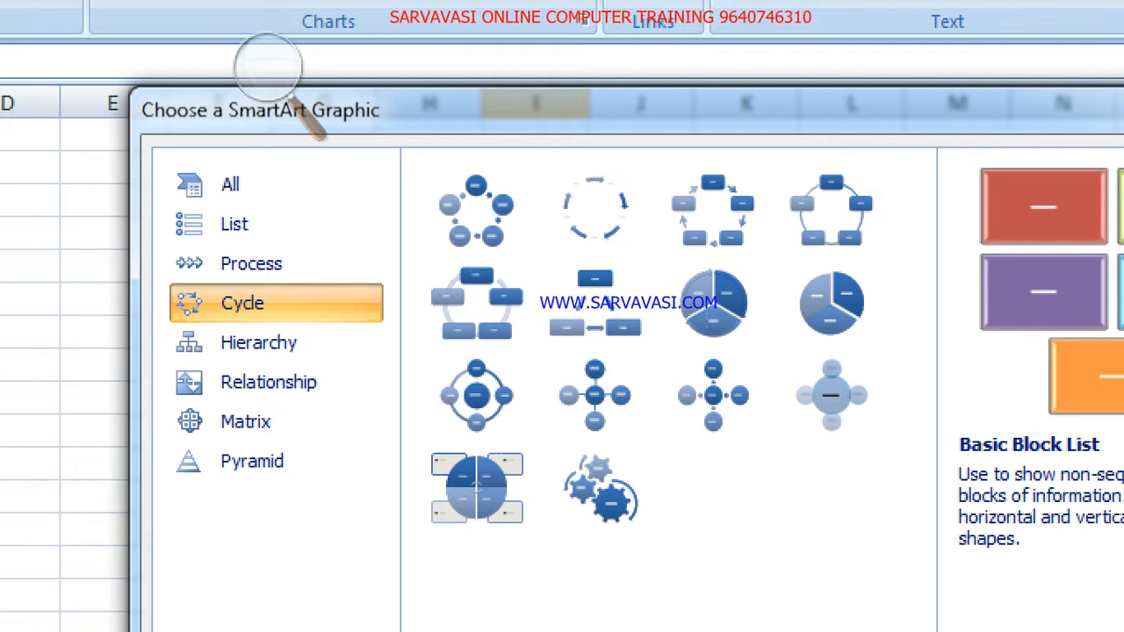
left_click(269, 68)
left_click(255, 91)
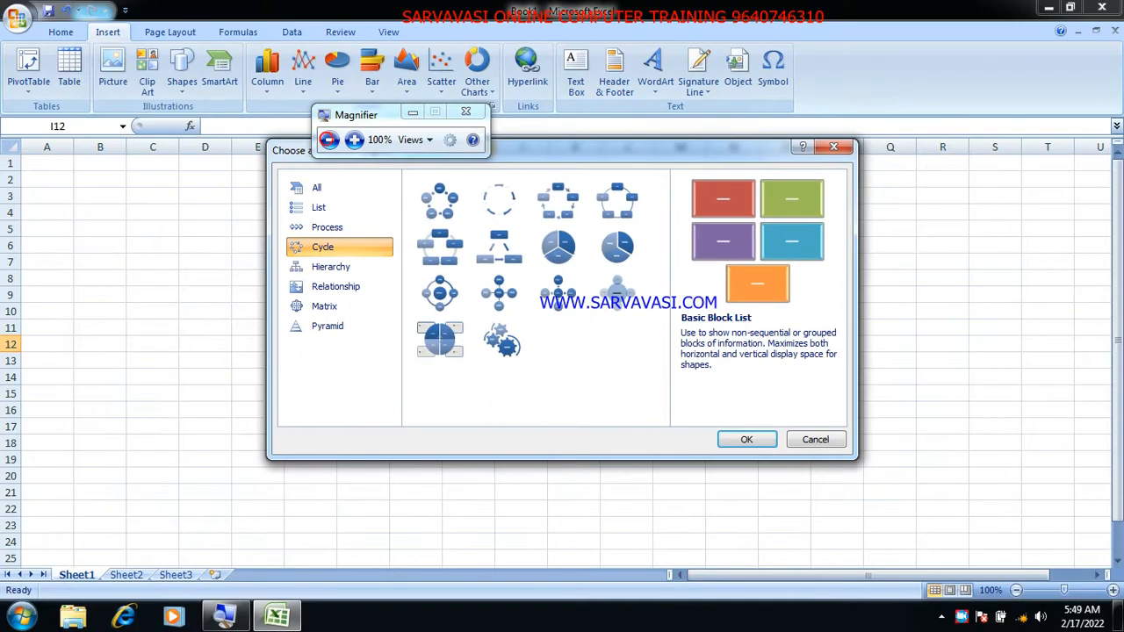
left_click(440, 201)
left_click(746, 440)
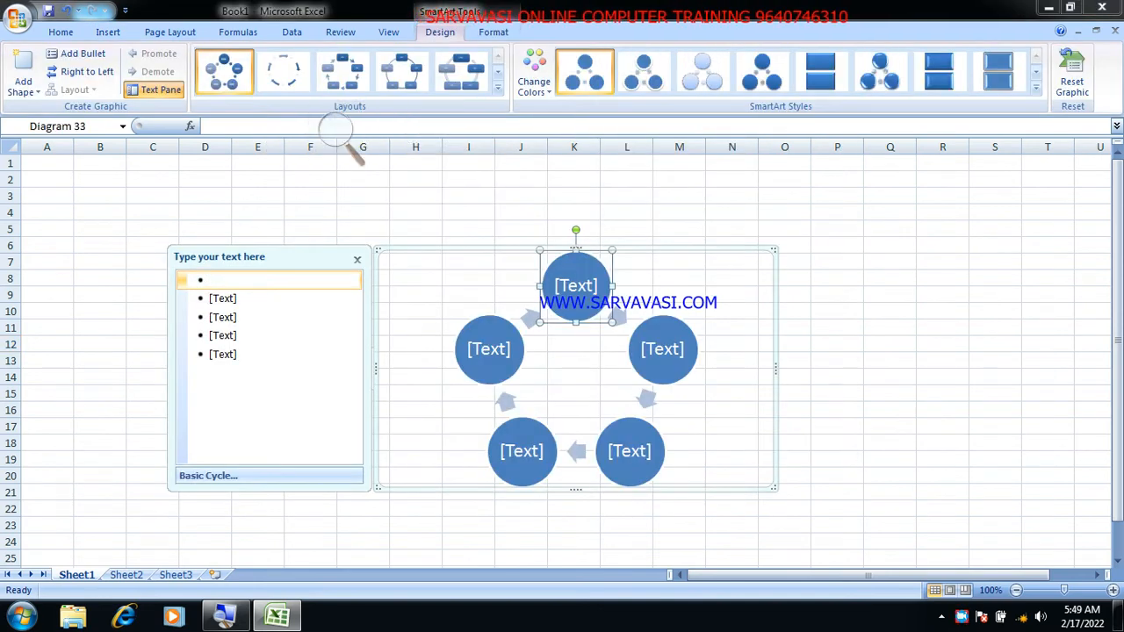
left_click(334, 130)
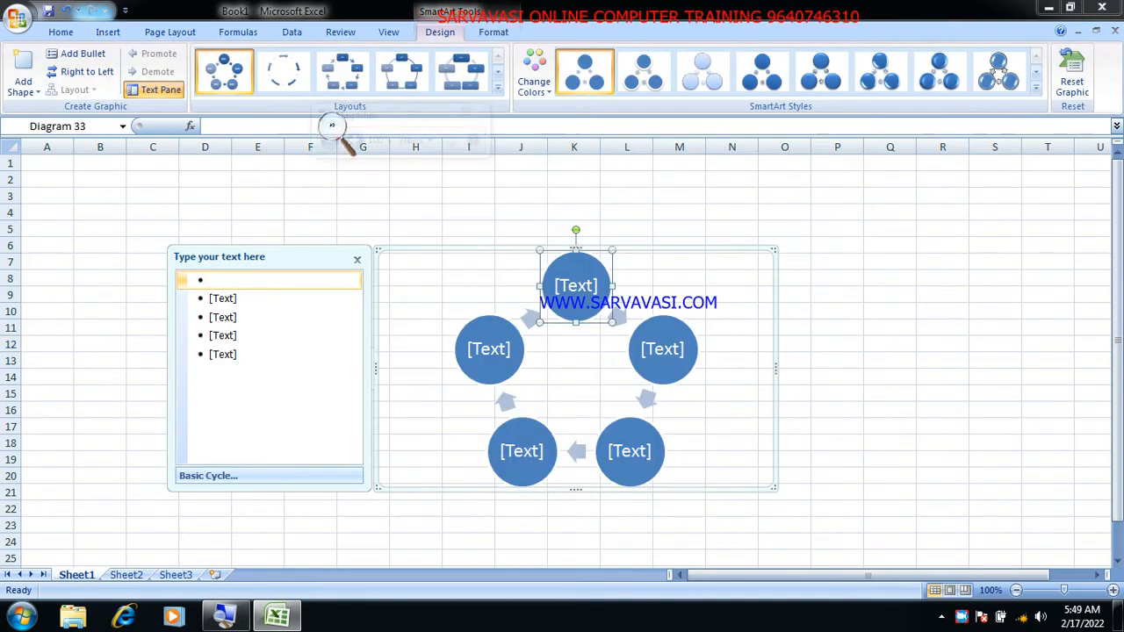
left_click(354, 138)
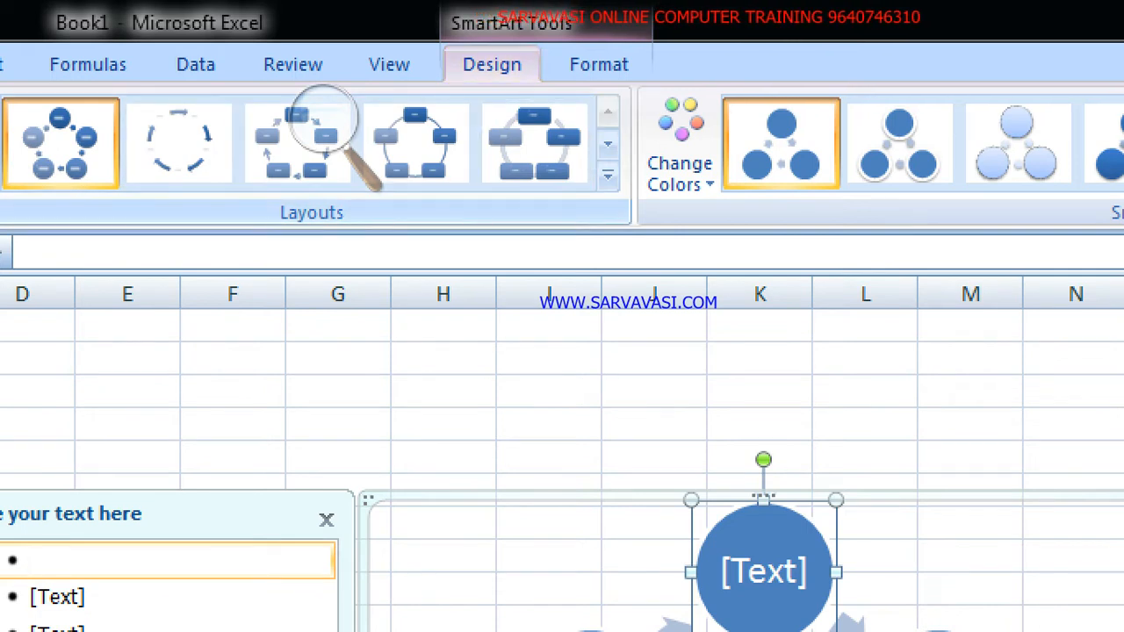
left_click(325, 132)
left_click(310, 141)
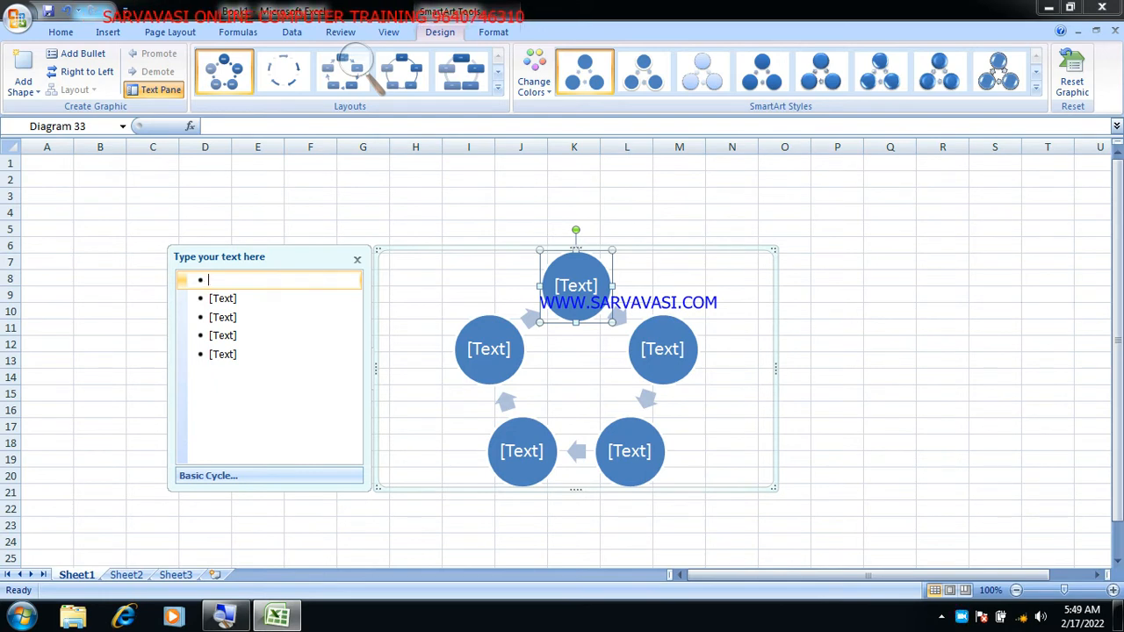
- Label the five circles of the cycle diagram 1, 2, 3, 4 and 5 in clockwise order from the uppermost circle
left_click(575, 286)
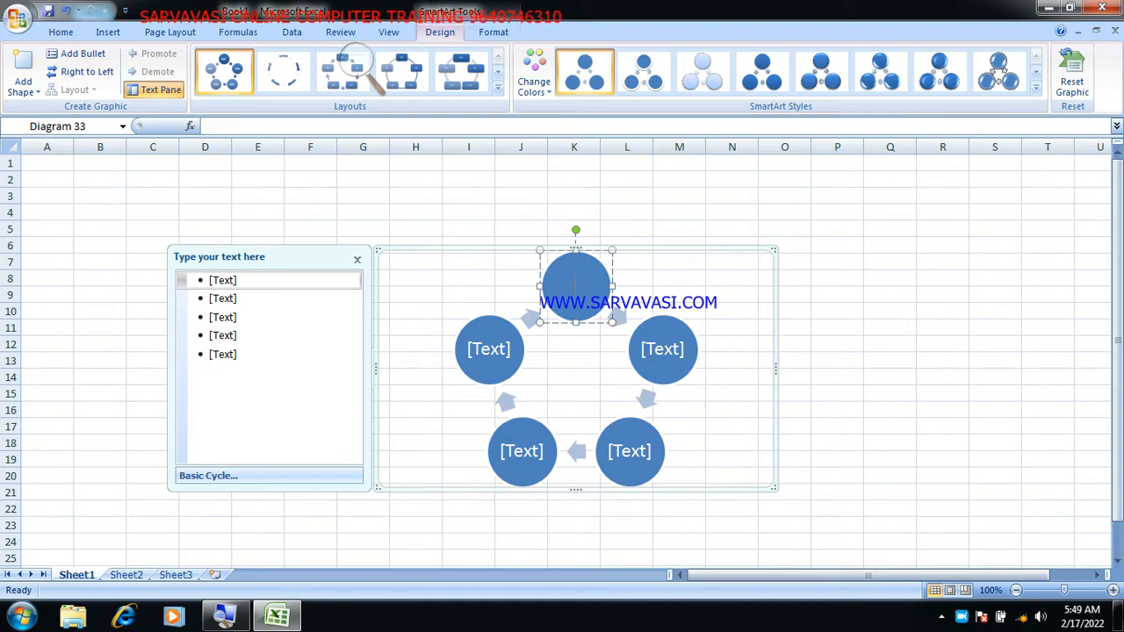
type("1")
key("Down")
type("2")
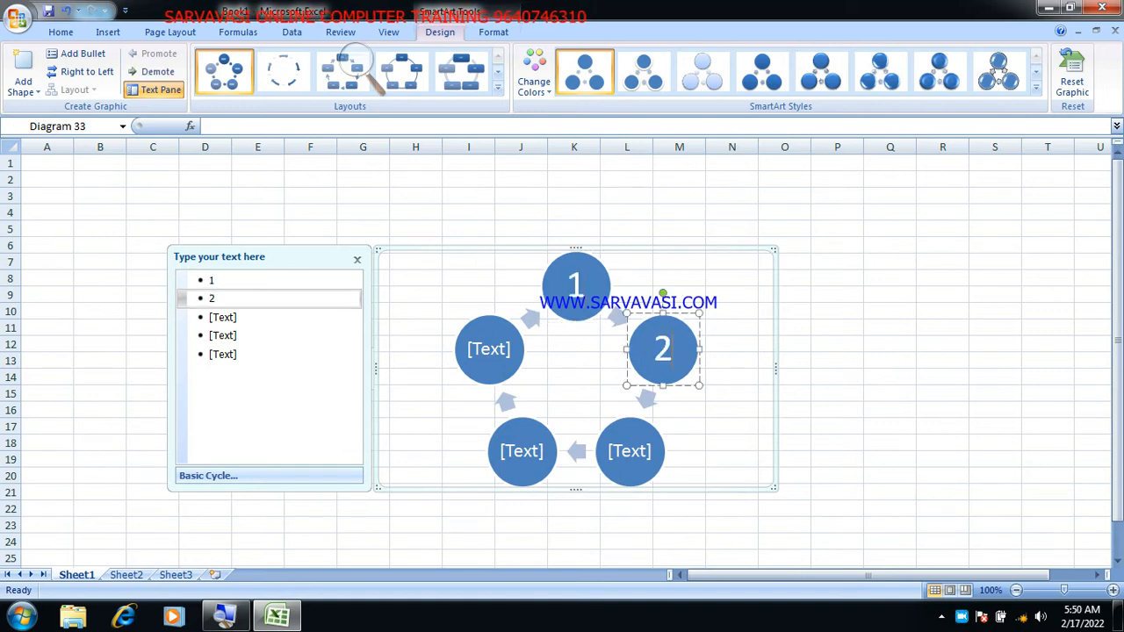
key("Down")
type("3")
left_click(522, 452)
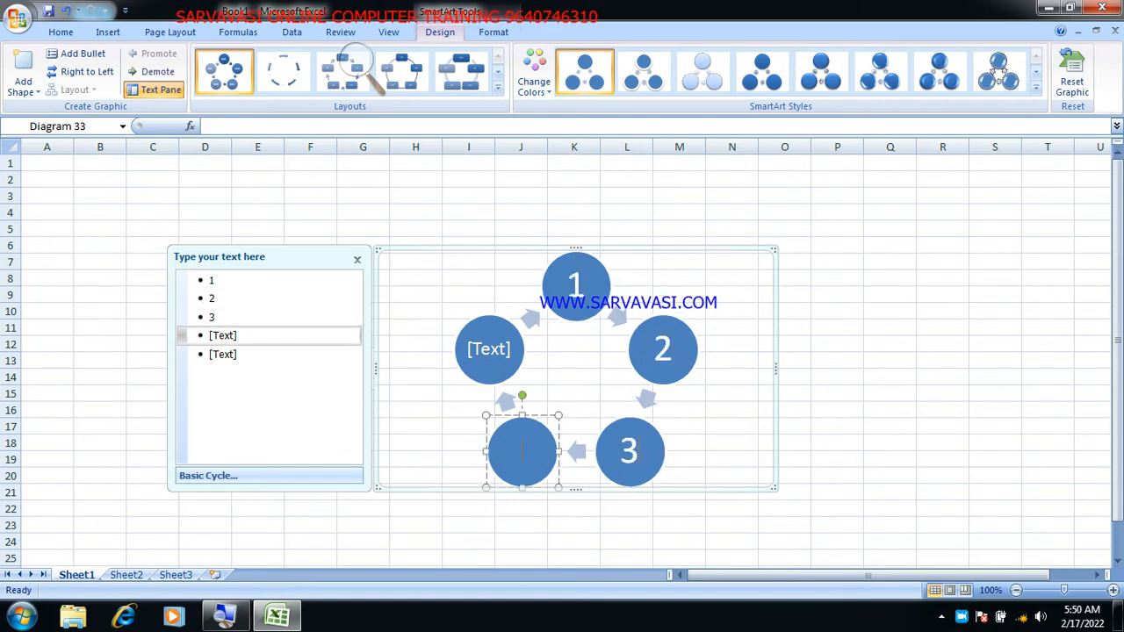
type("4")
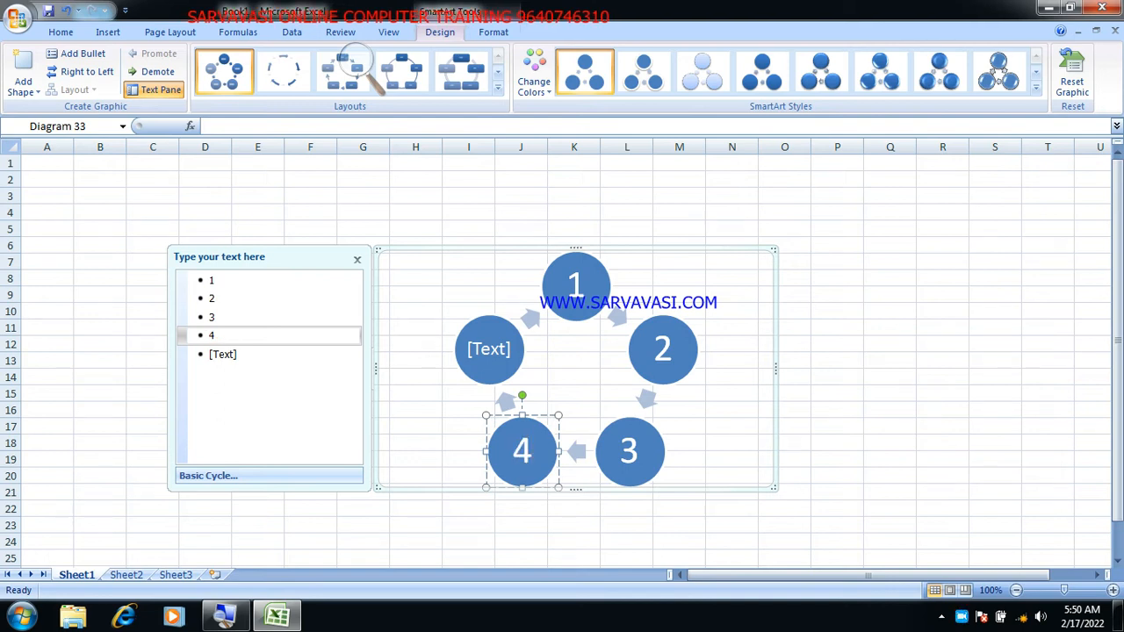
left_click(490, 348)
type("5")
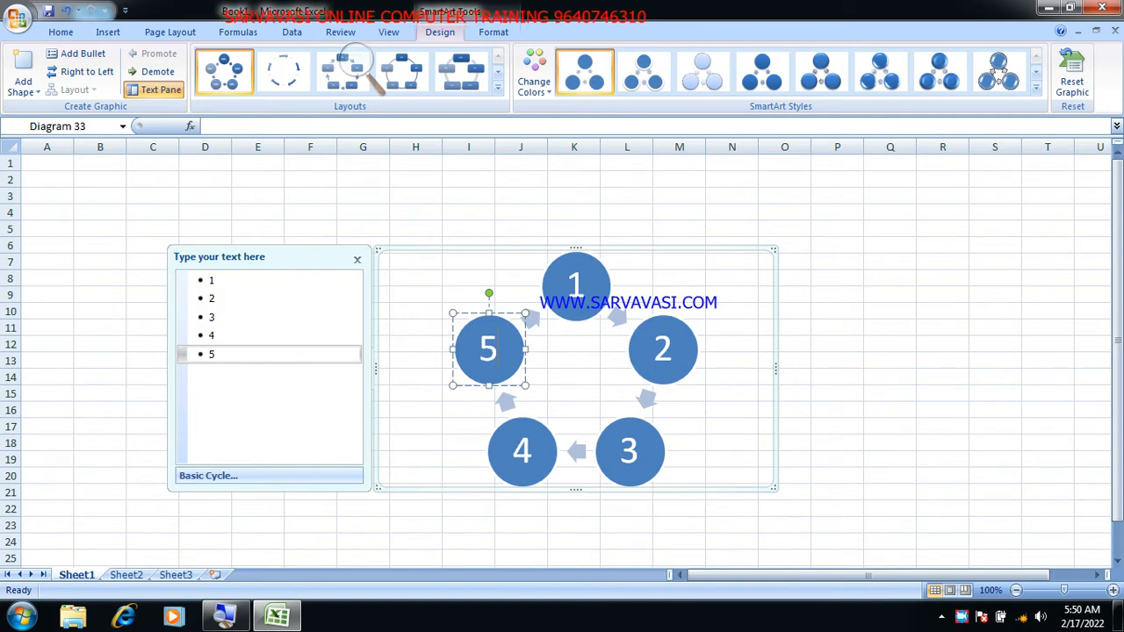
- Check the entries for circles 3 and 5 in the SmartArt text pane, and close the pane
left_click(213, 317)
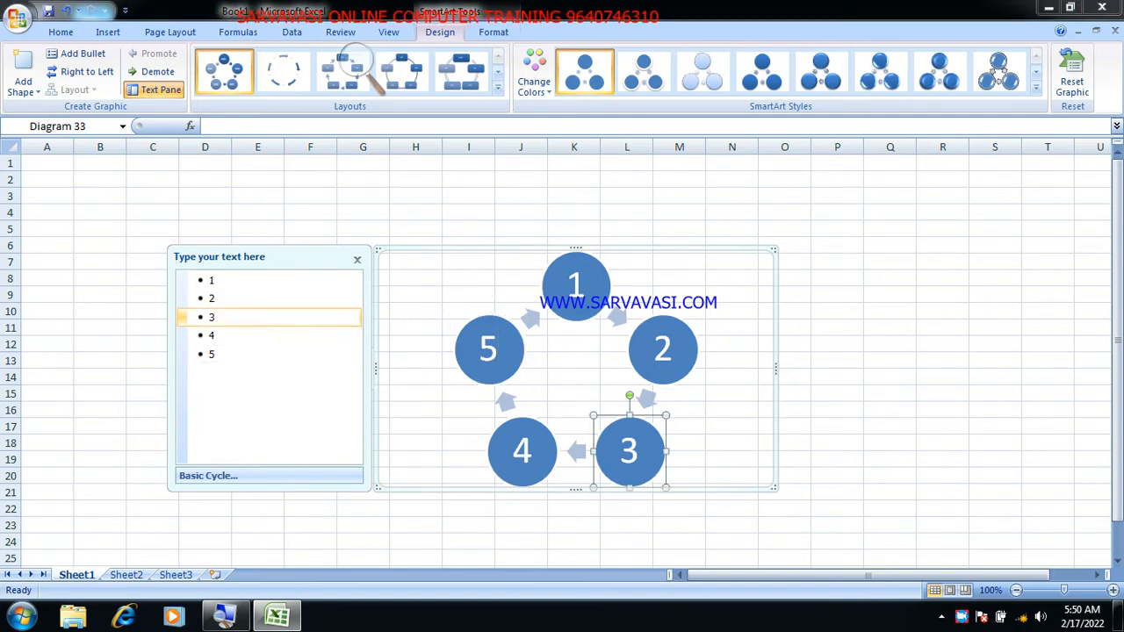
left_click(238, 356)
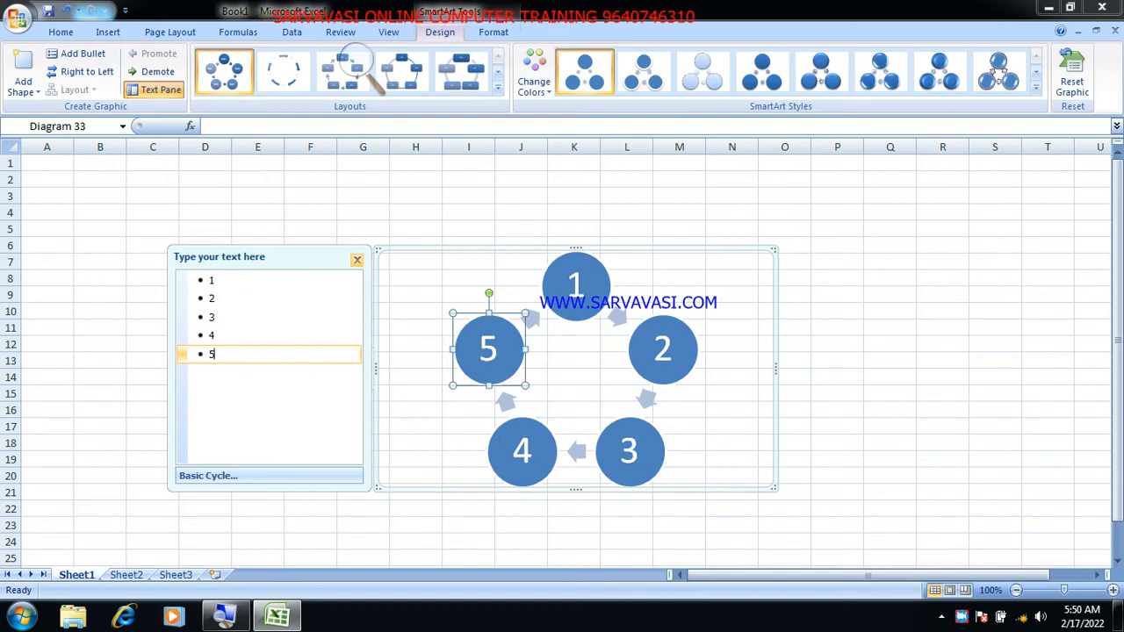
left_click(356, 261)
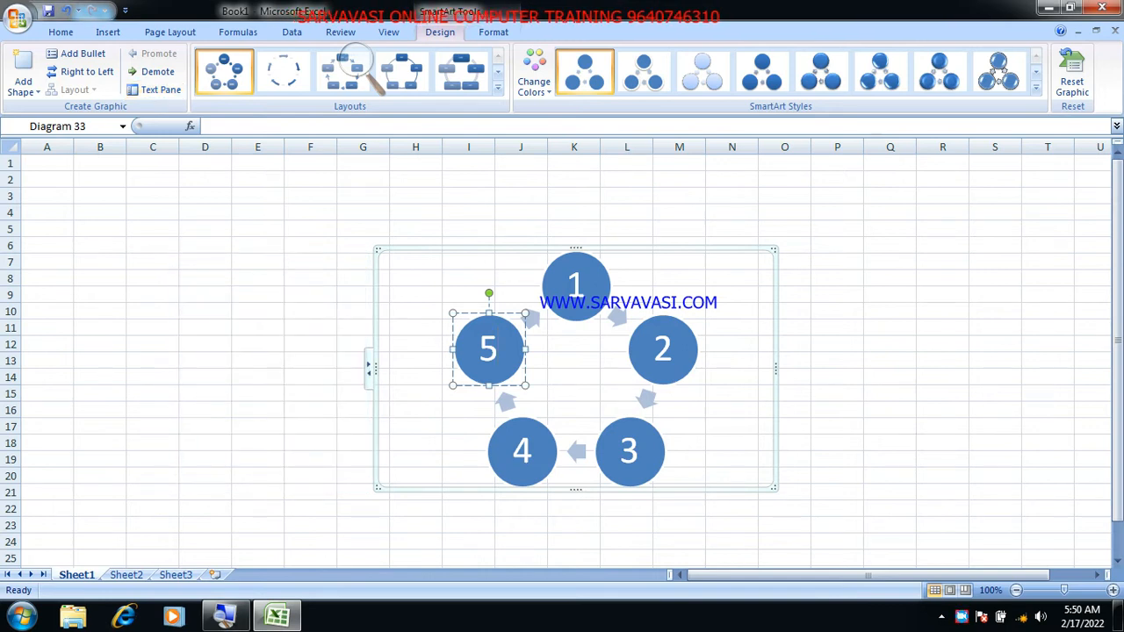
- Try enlarging the whole cycle diagram from its upper-right corner to about column Q and row 3, and undo the resize
key("Escape")
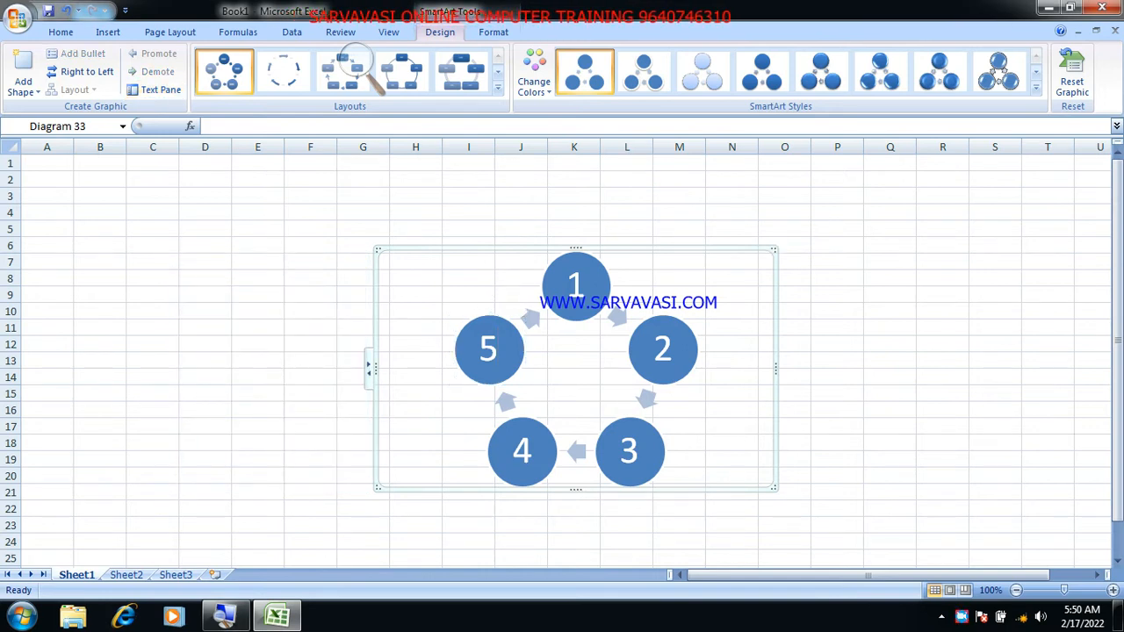
left_click_drag(793, 236, 887, 193)
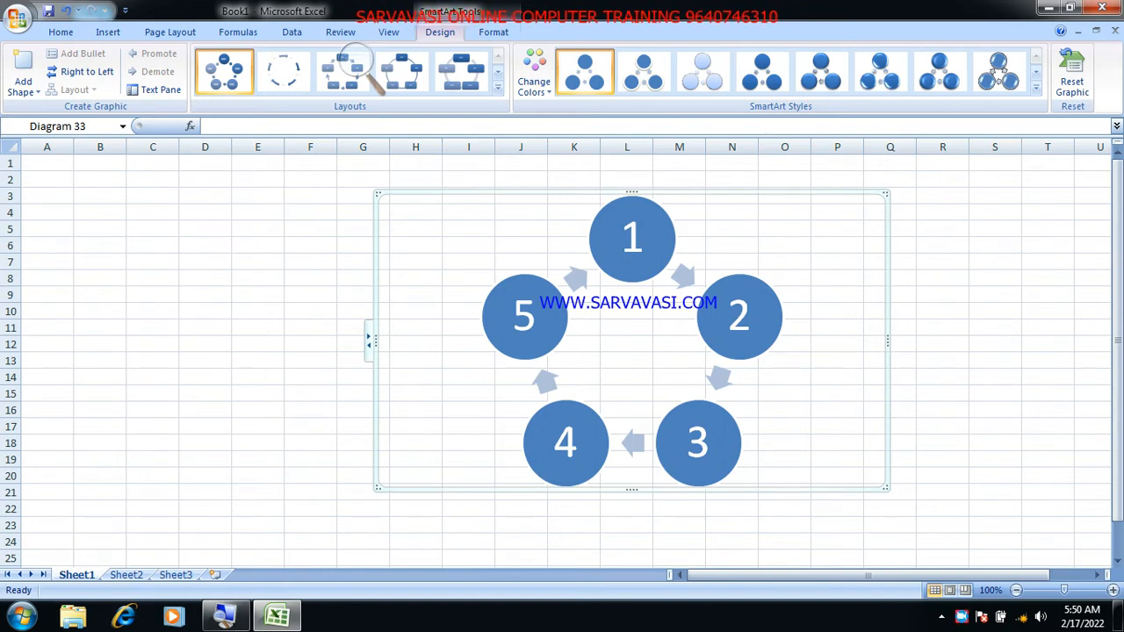
key("ctrl+z")
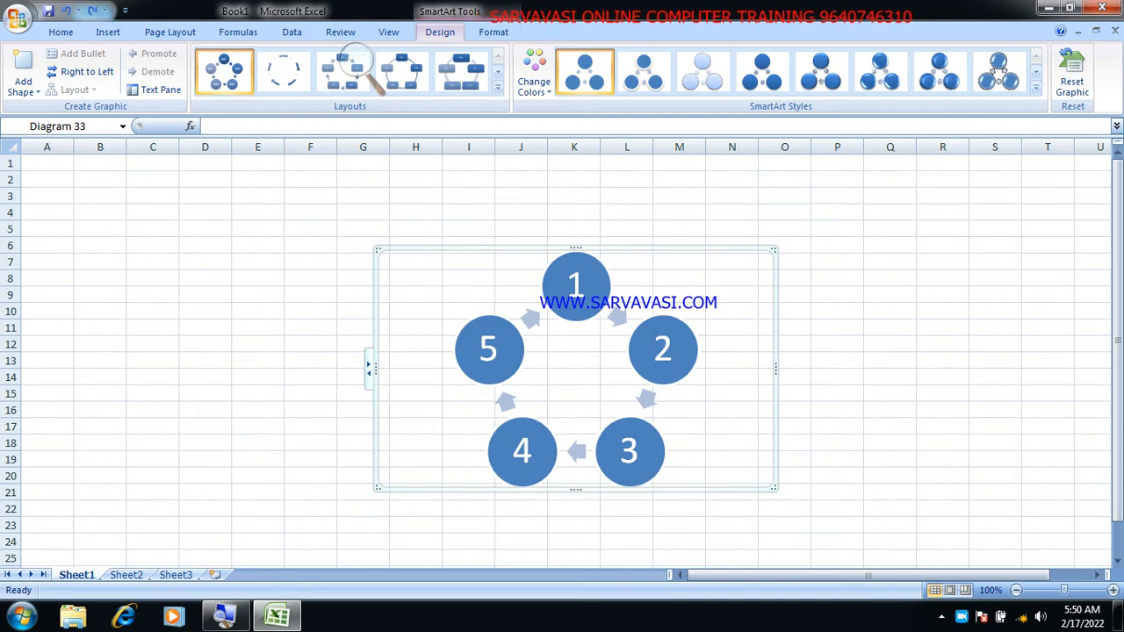
- Select circle 5 and examine the Create Graphic commands and the Add Shape options at 200% magnification
left_click(478, 321)
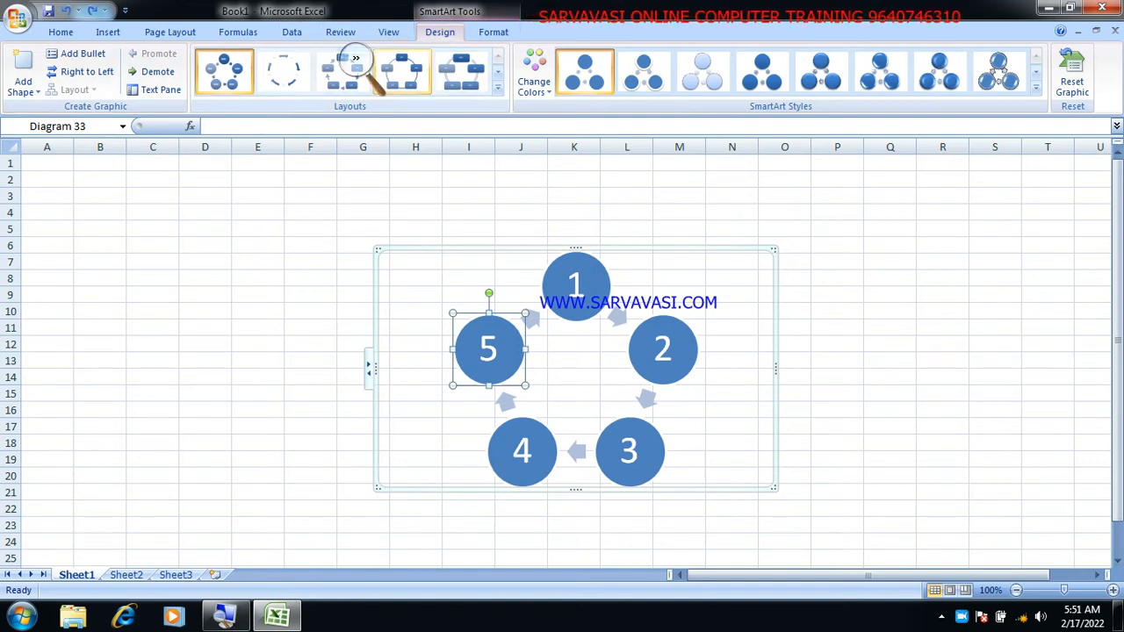
left_click(351, 64)
left_click(375, 70)
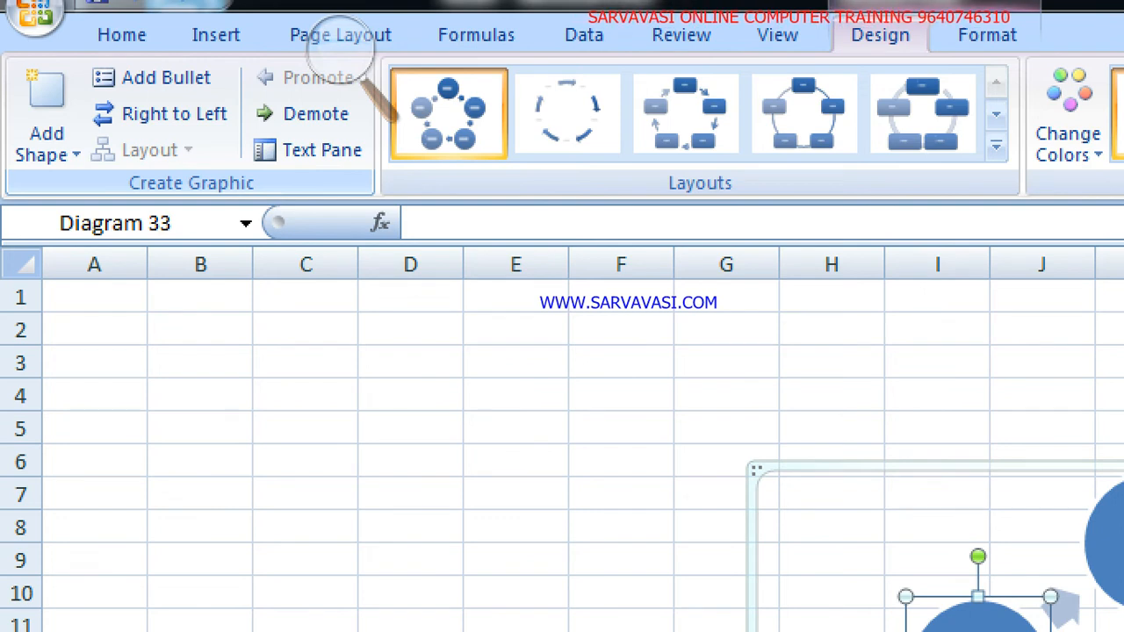
left_click(341, 53)
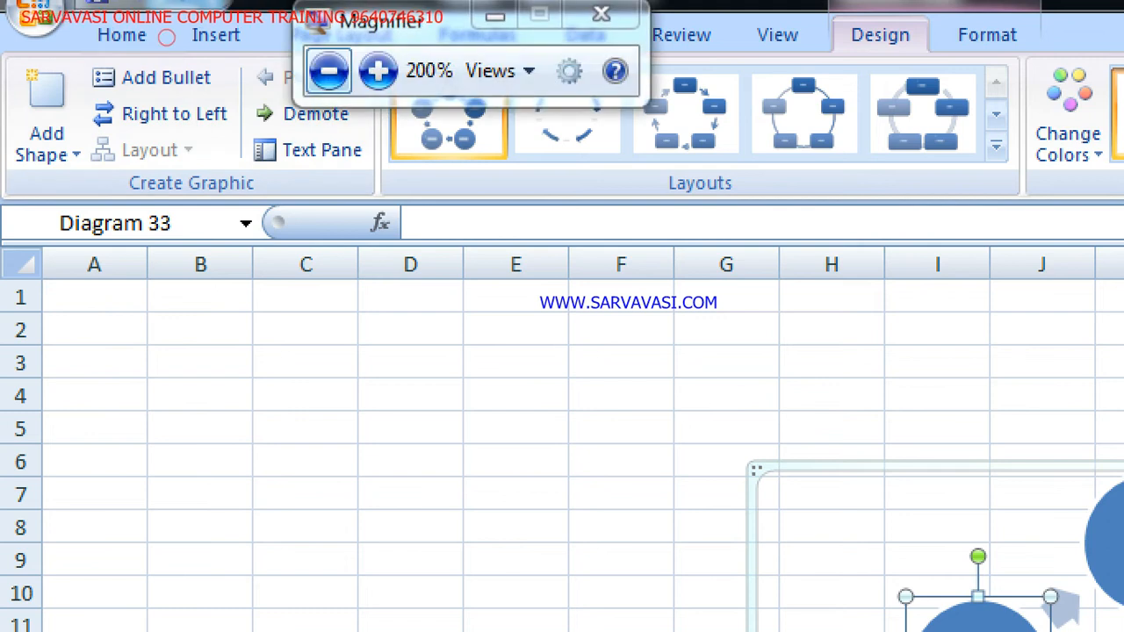
left_click(325, 68)
left_click(185, 57)
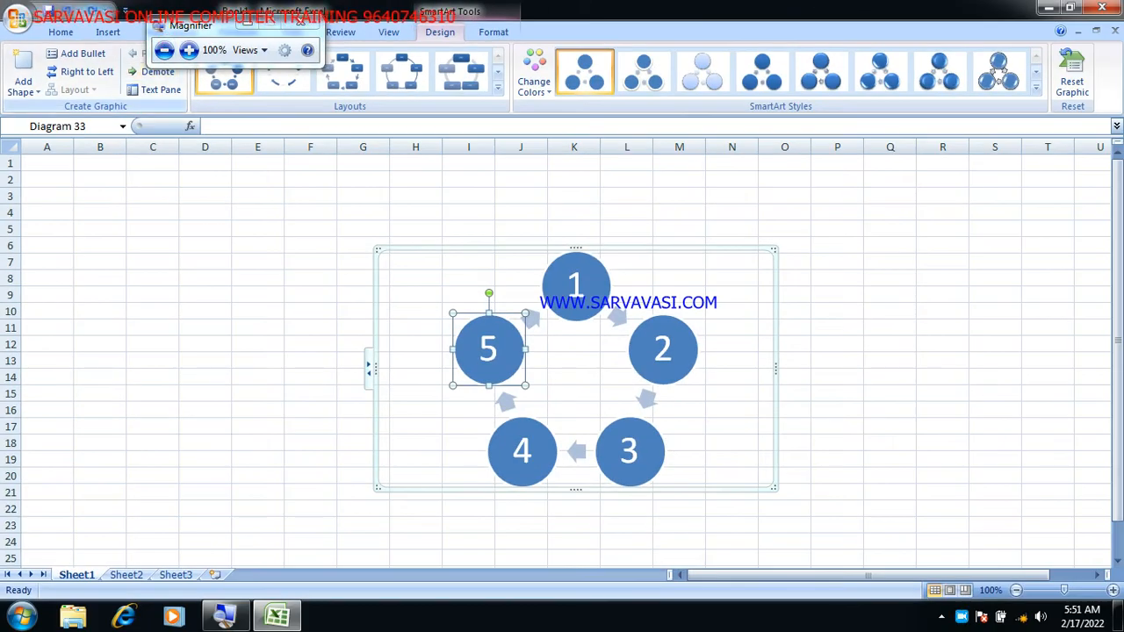
left_click(189, 50)
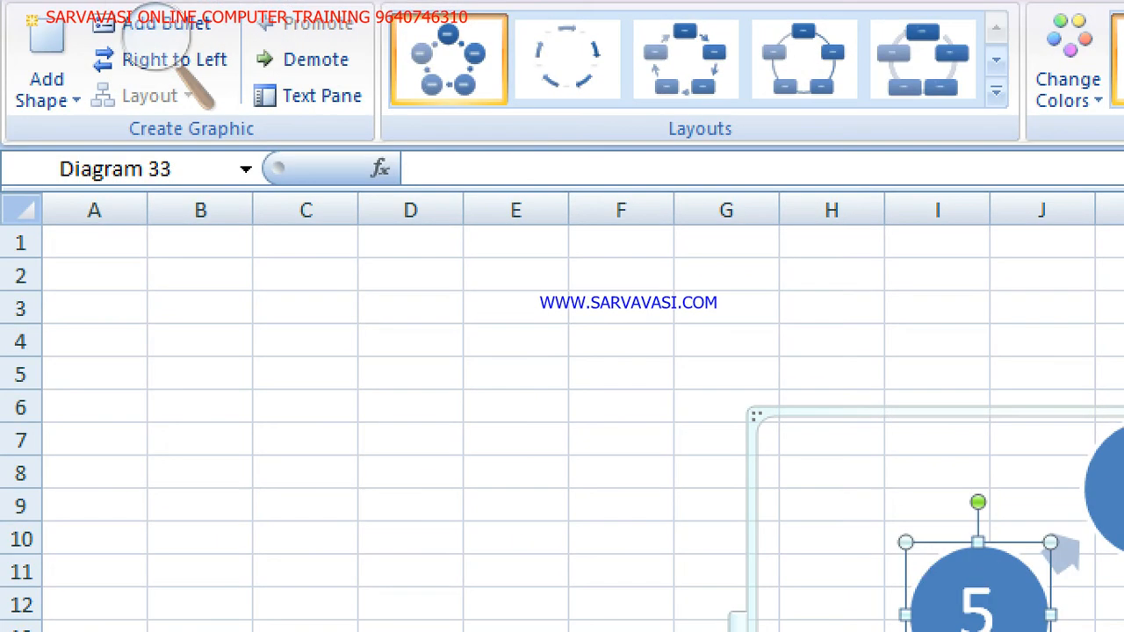
left_click(47, 88)
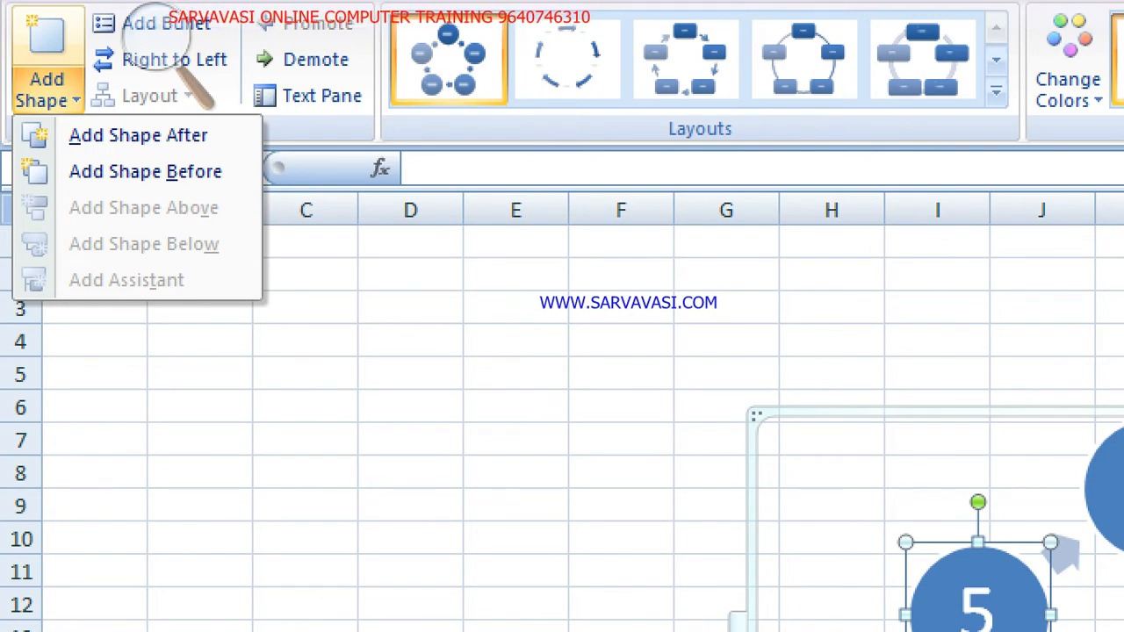
left_click(175, 53)
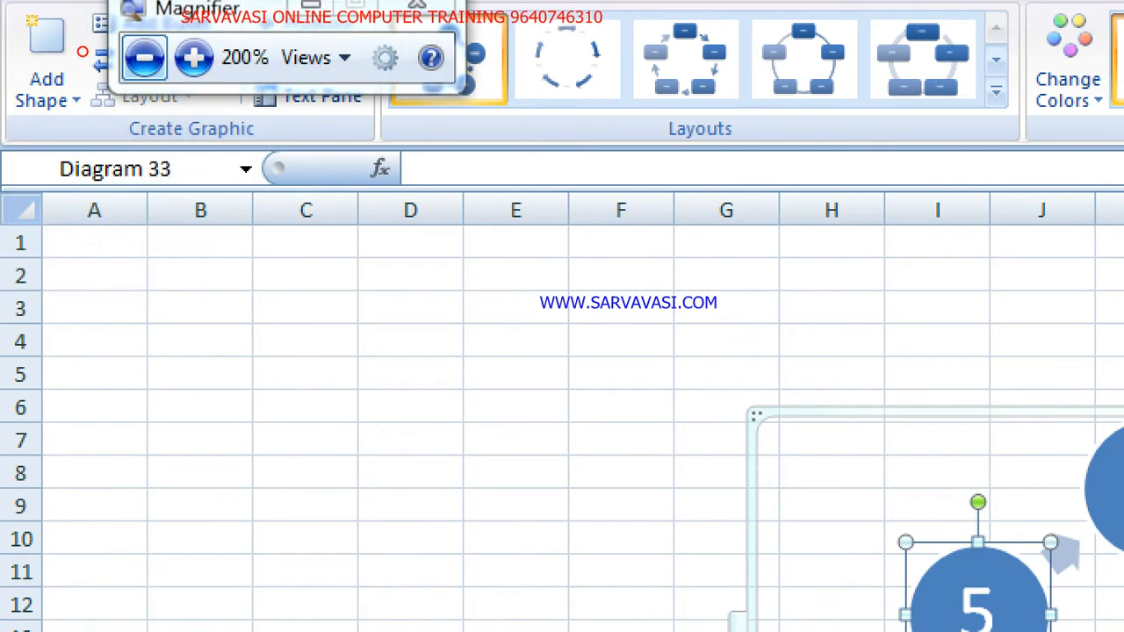
left_click(146, 56)
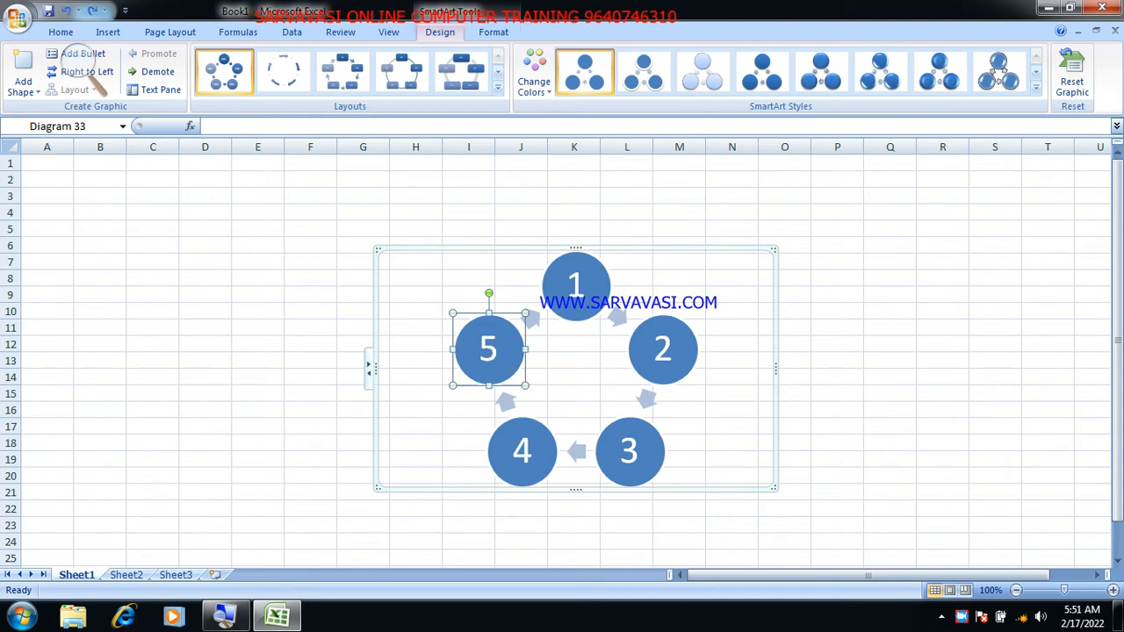
- Add a shape after circle 5 in the cycle diagram and label it 6
left_click(24, 91)
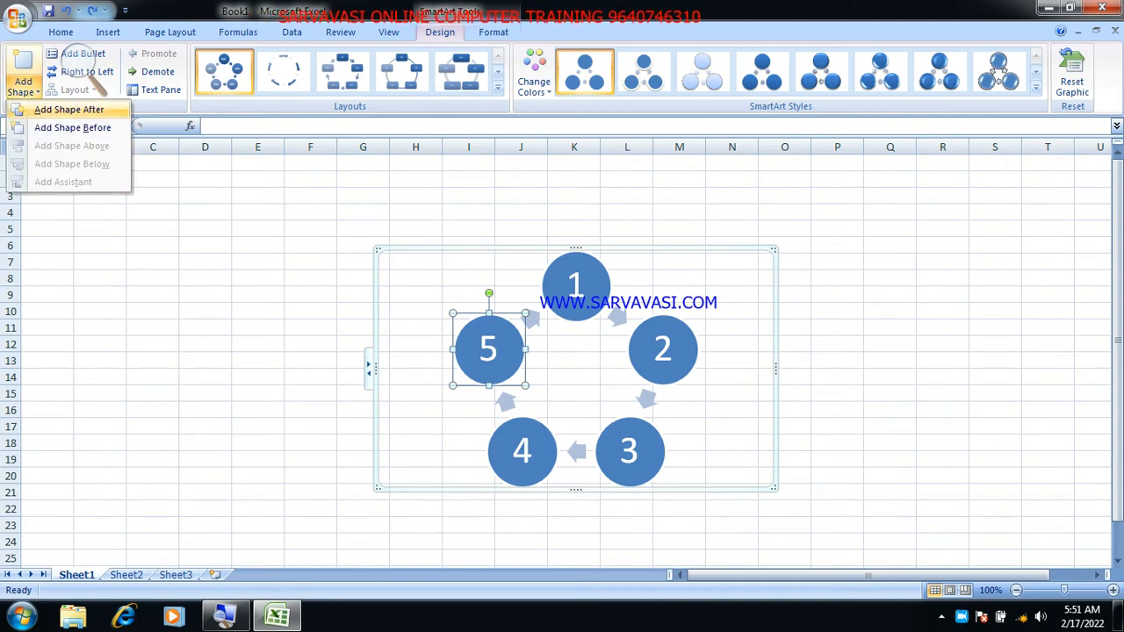
left_click(69, 109)
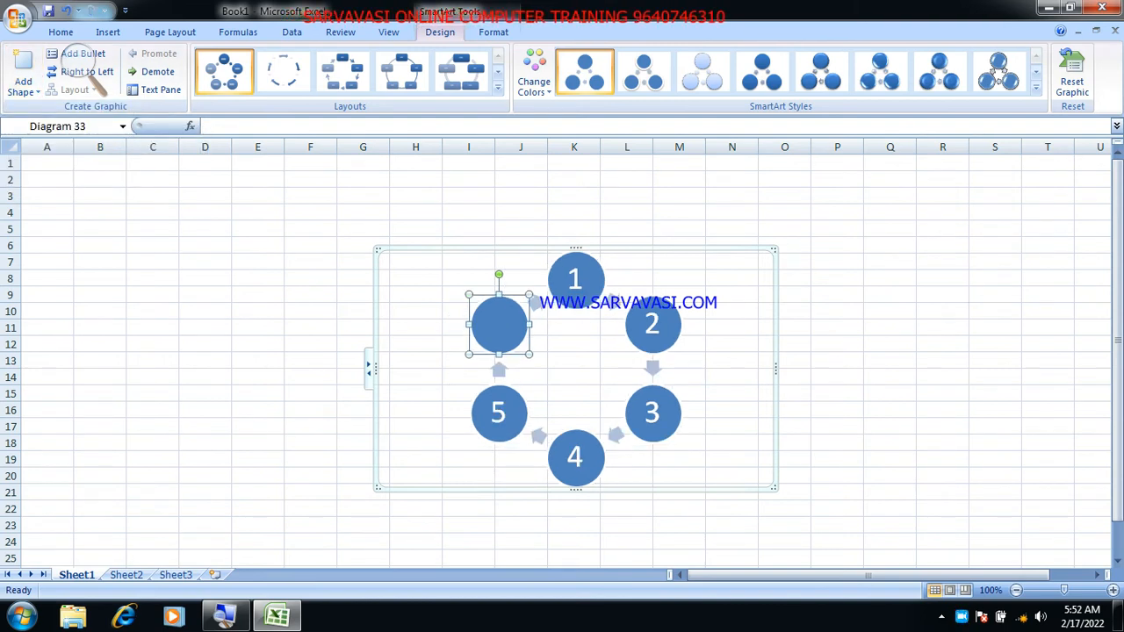
type("6")
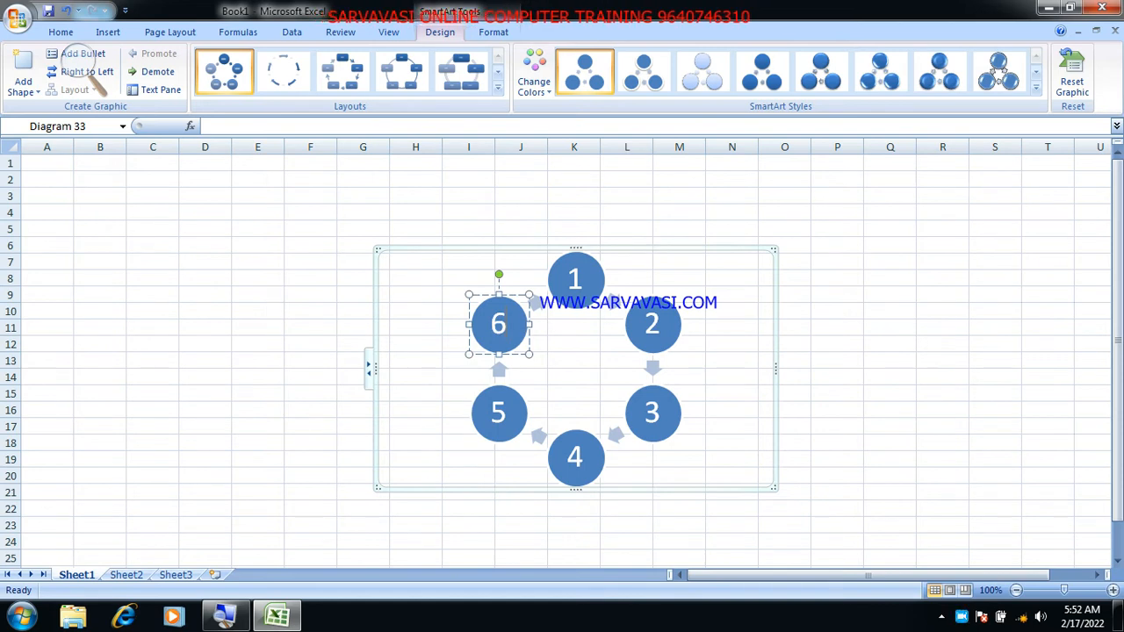
- Try adding a shape before circle 2 in the cycle diagram, and undo the addition
key("Tab")
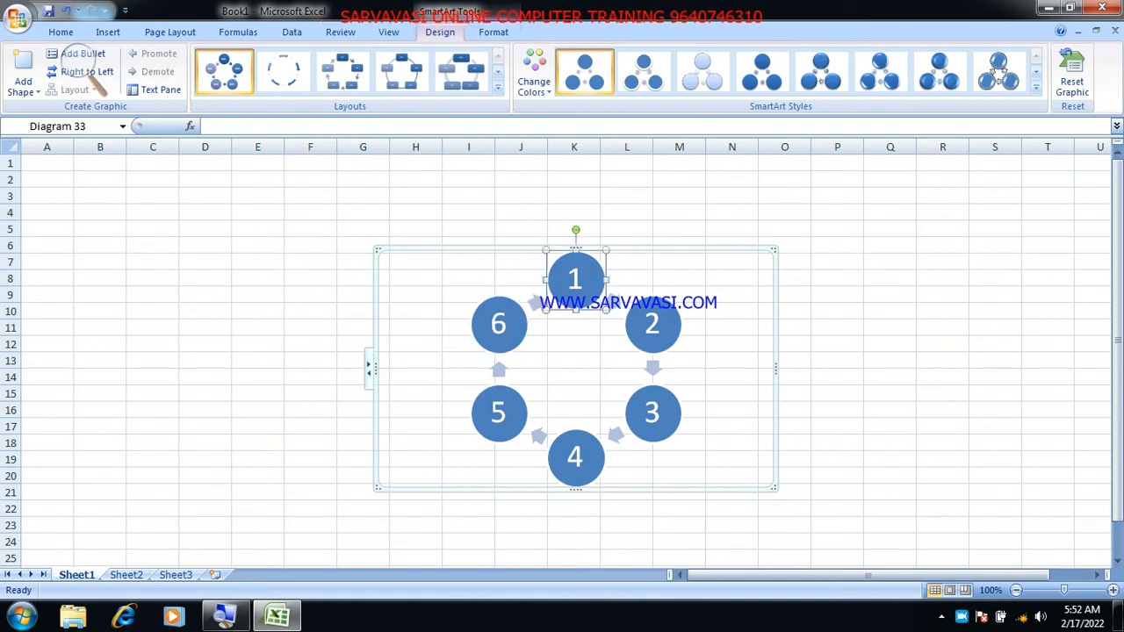
key("Tab")
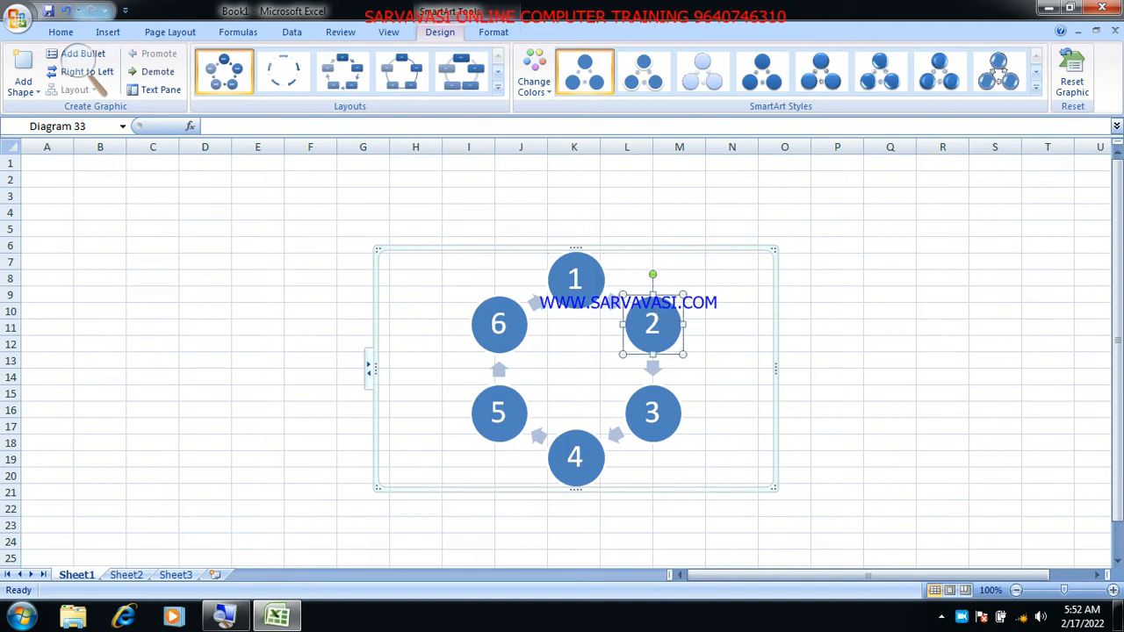
left_click(14, 91)
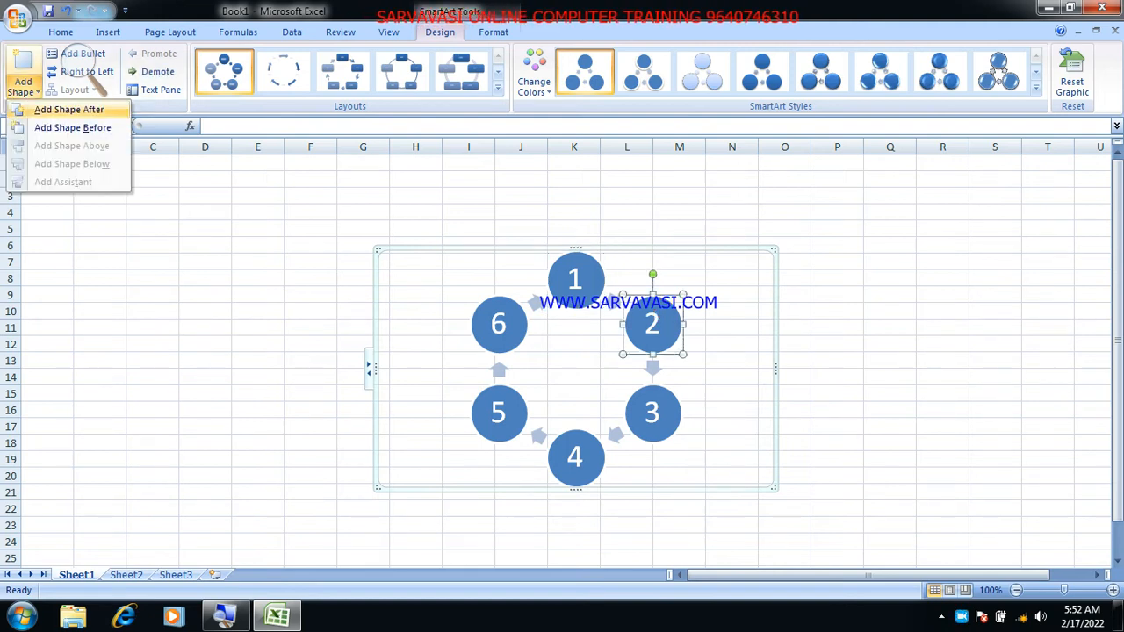
left_click(66, 127)
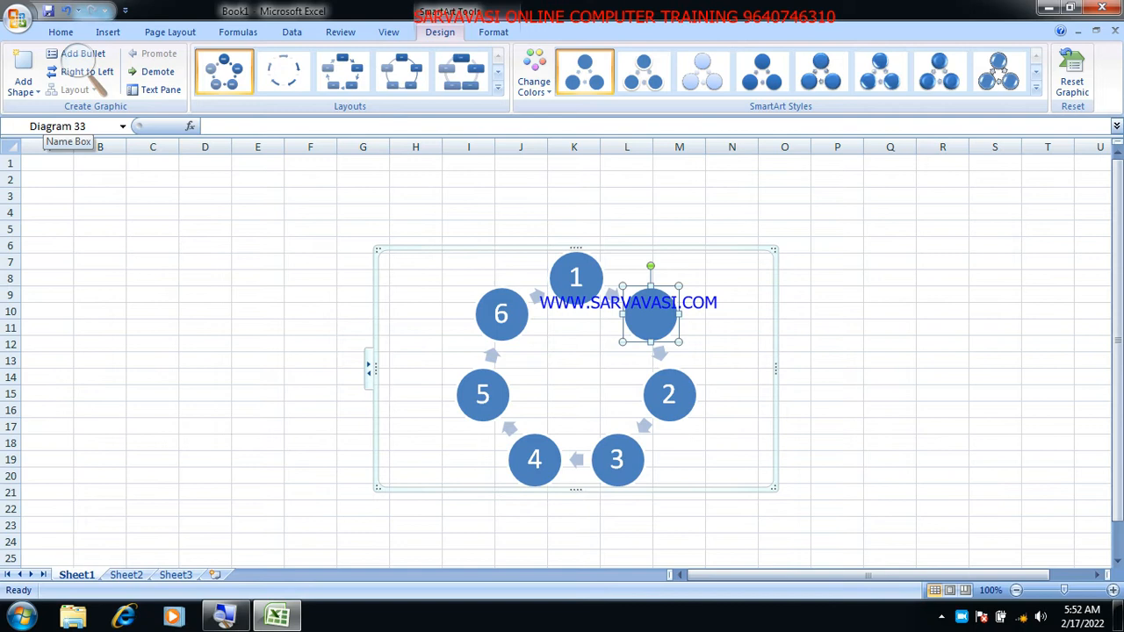
key("ctrl+z")
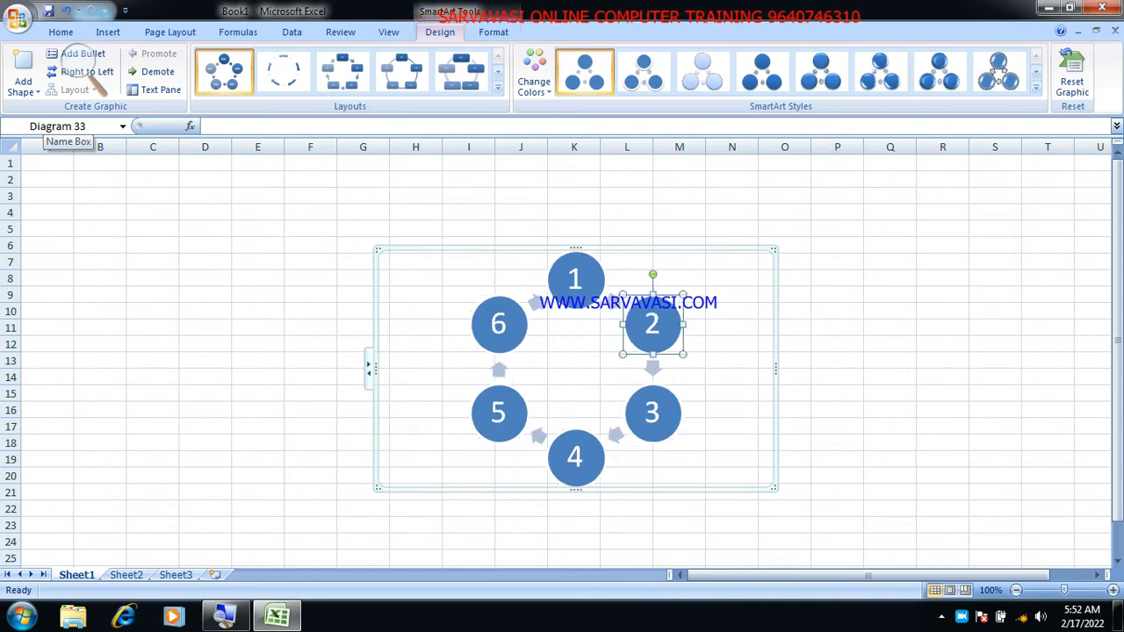
- Examine the Add Shape options for circle 2 at 200% magnification, return to 100% and deselect the diagram
left_click(24, 86)
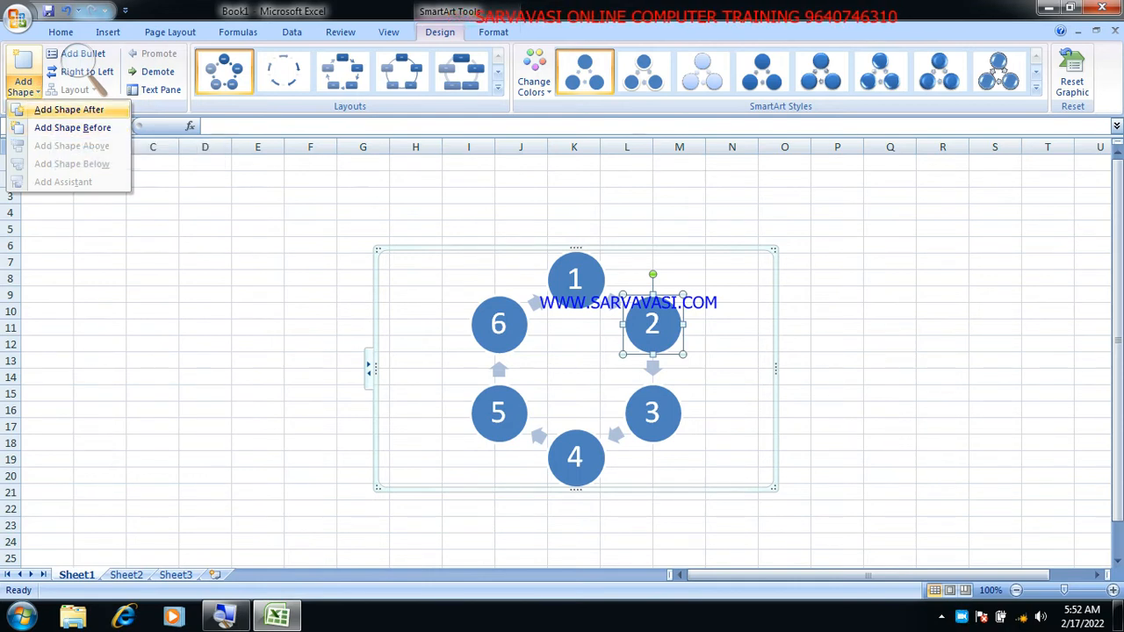
left_click(86, 75)
left_click(96, 70)
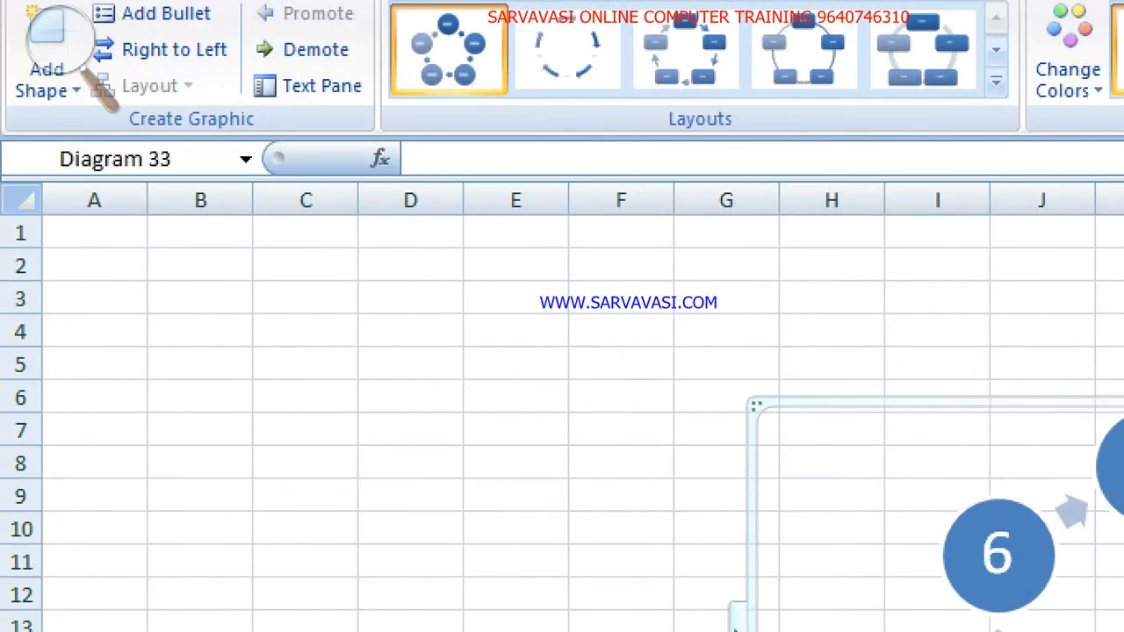
left_click(51, 80)
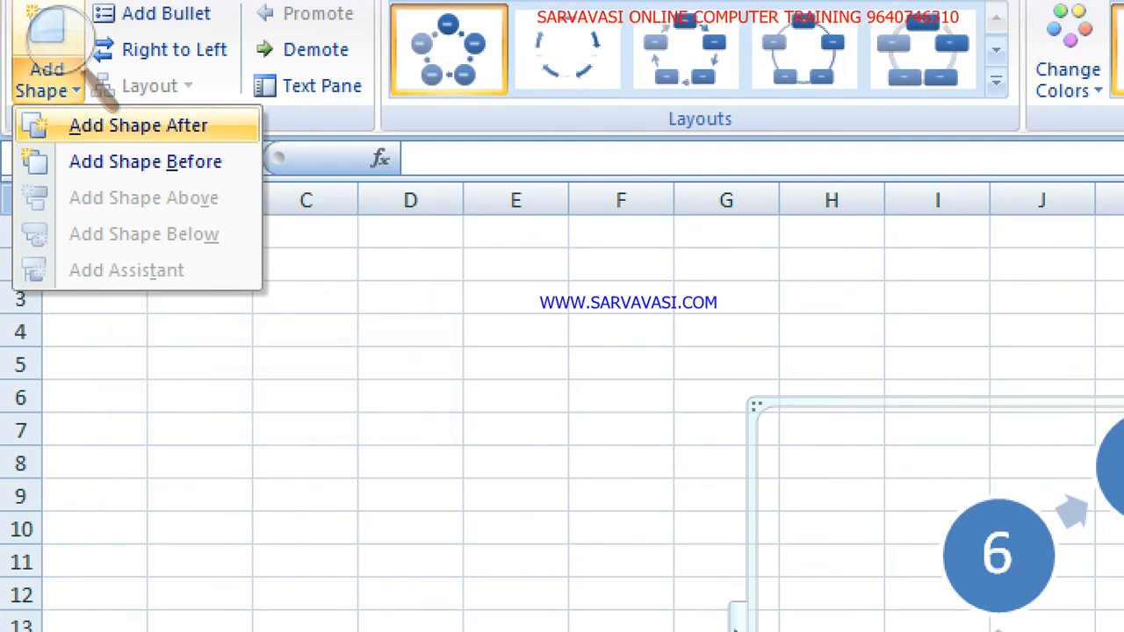
left_click(50, 29)
left_click(36, 58)
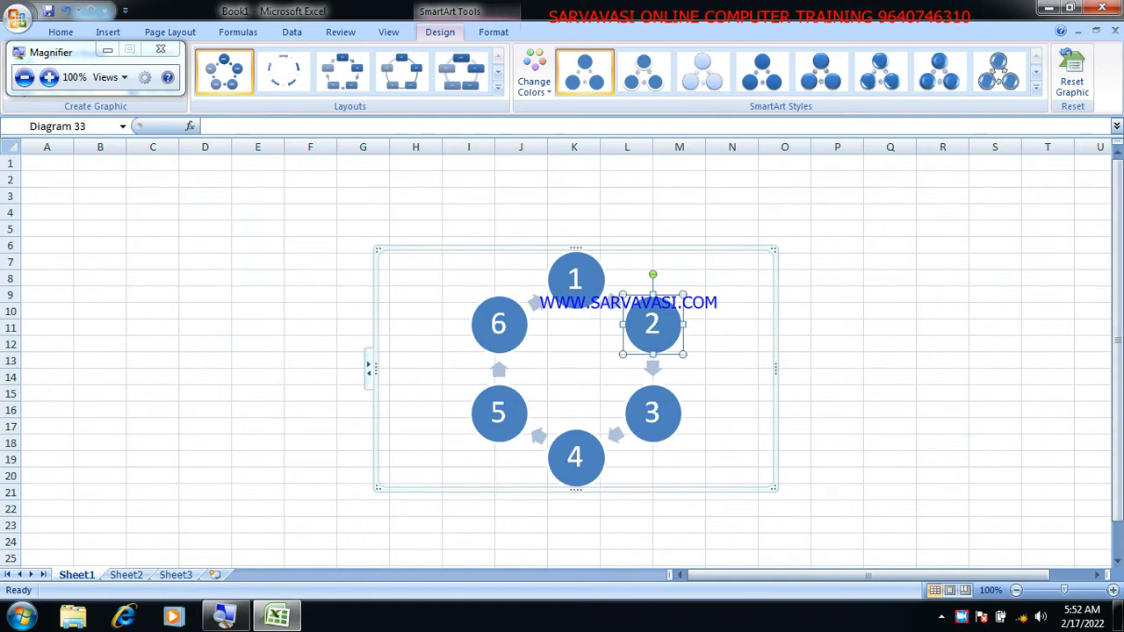
left_click(217, 435)
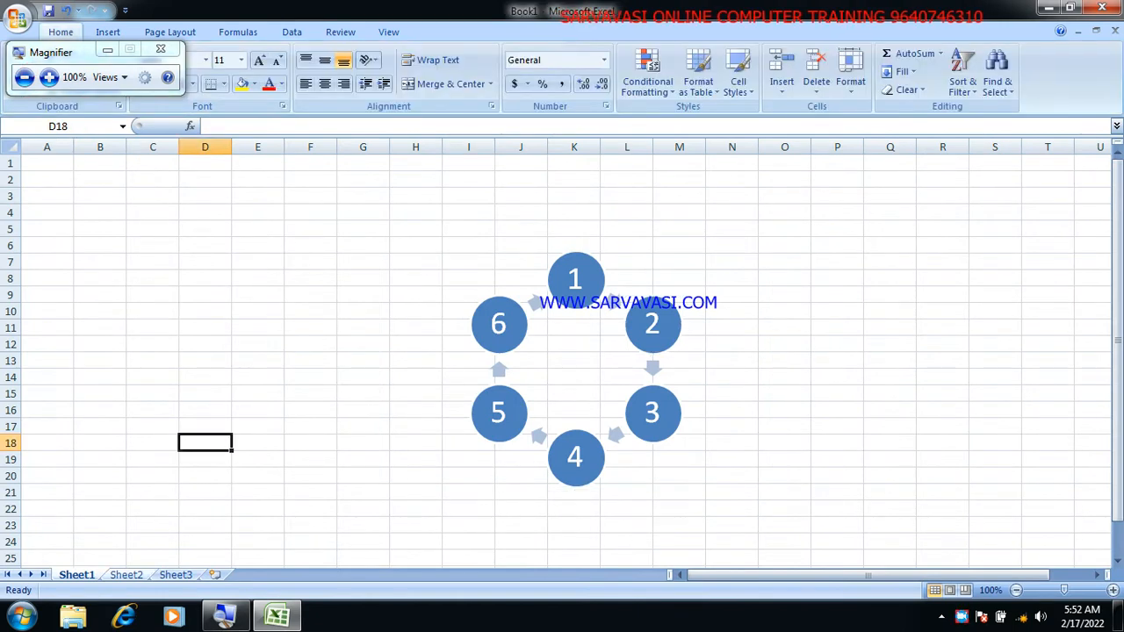
- Insert an Organization Chart SmartArt graphic from the Hierarchy category on Sheet2
left_click(126, 575)
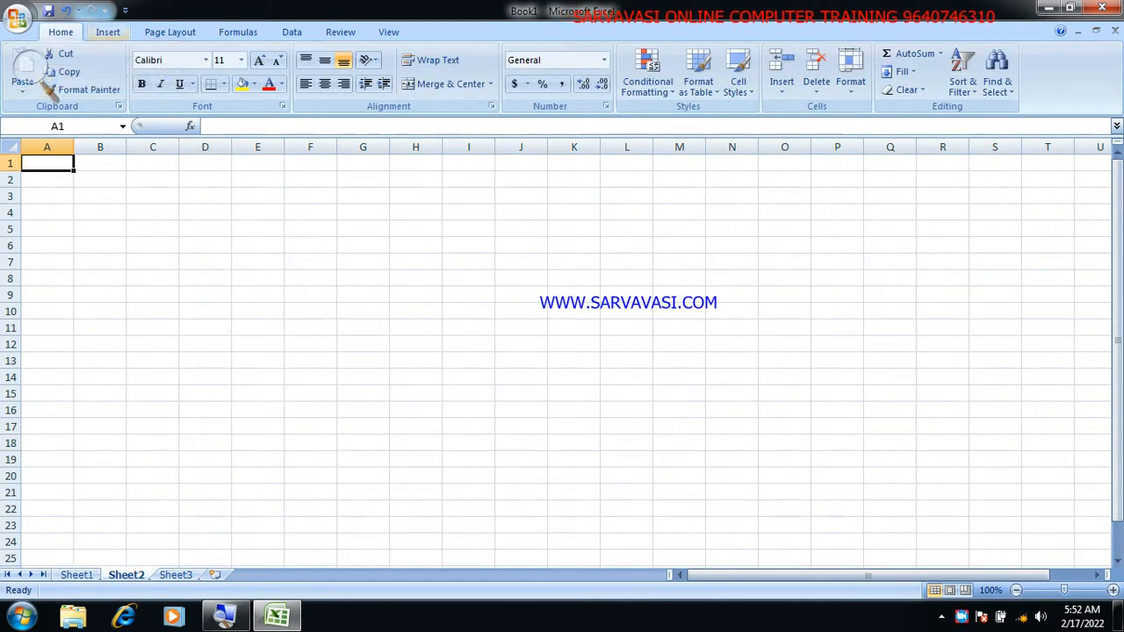
left_click(107, 31)
left_click(219, 71)
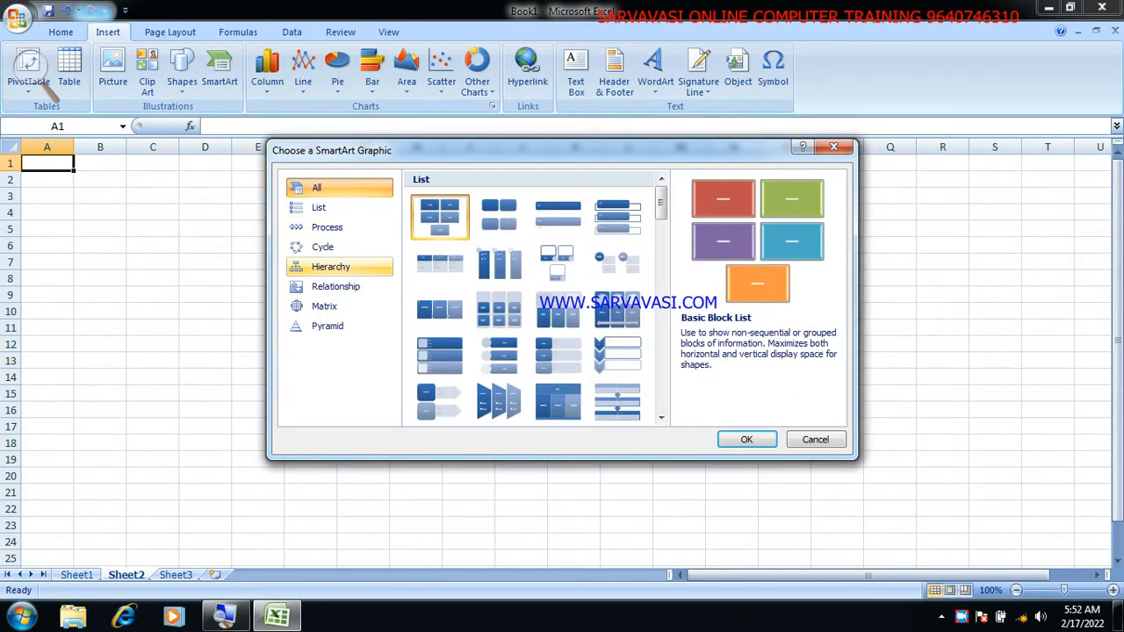
left_click(347, 268)
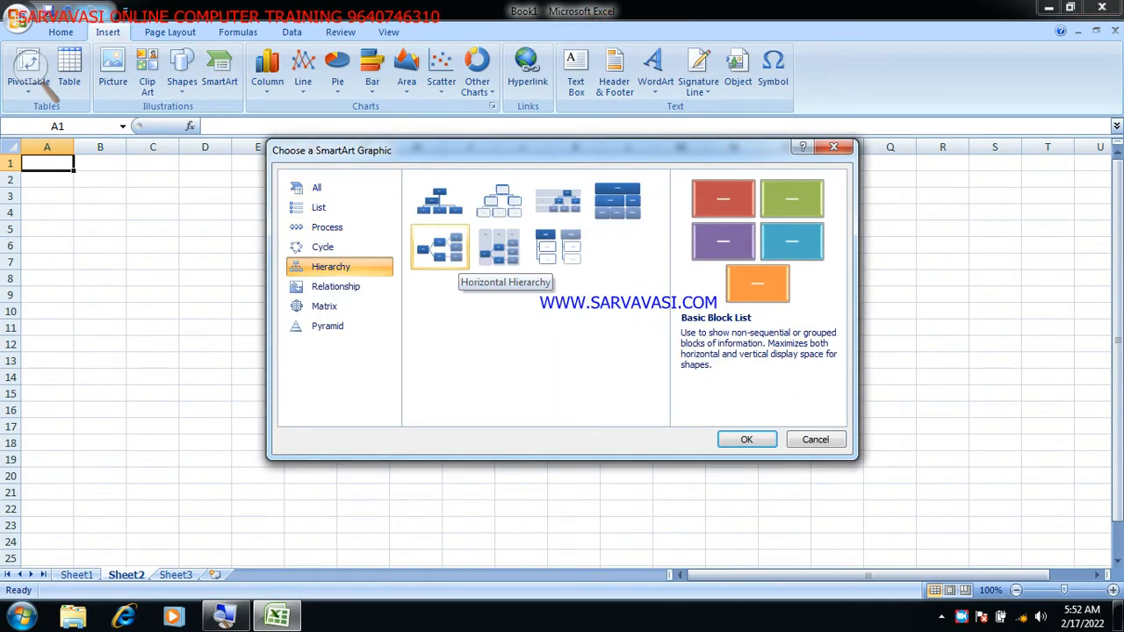
left_click(439, 200)
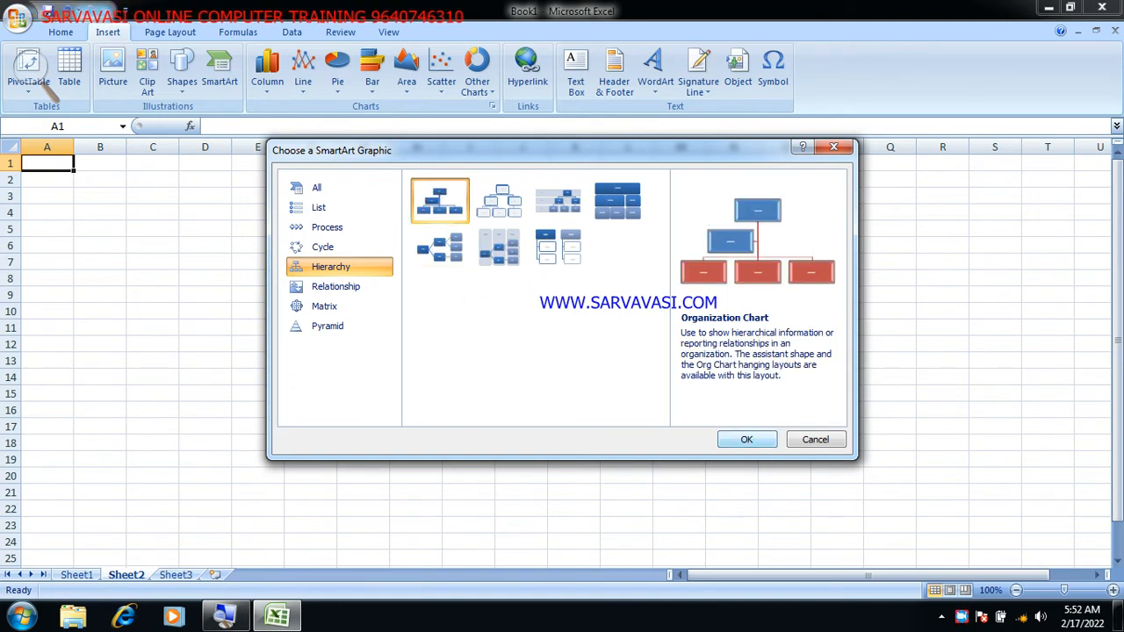
left_click(746, 439)
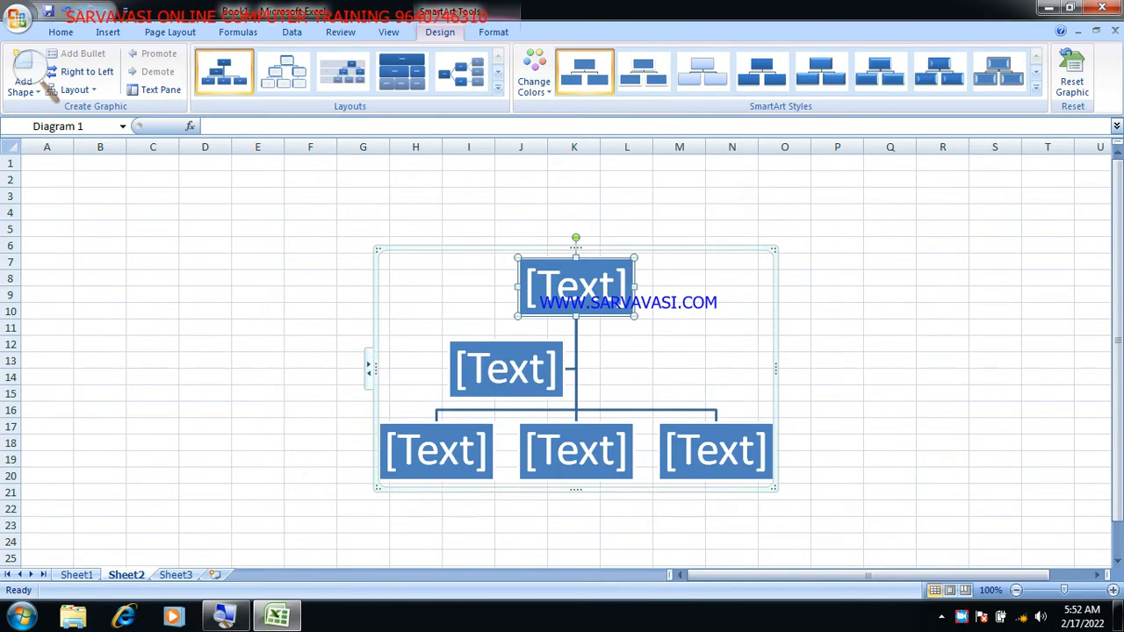
- Select the organization chart's bottom-right box, examine its Add Shape options at 200% magnification, and return to 100%
left_click(705, 429)
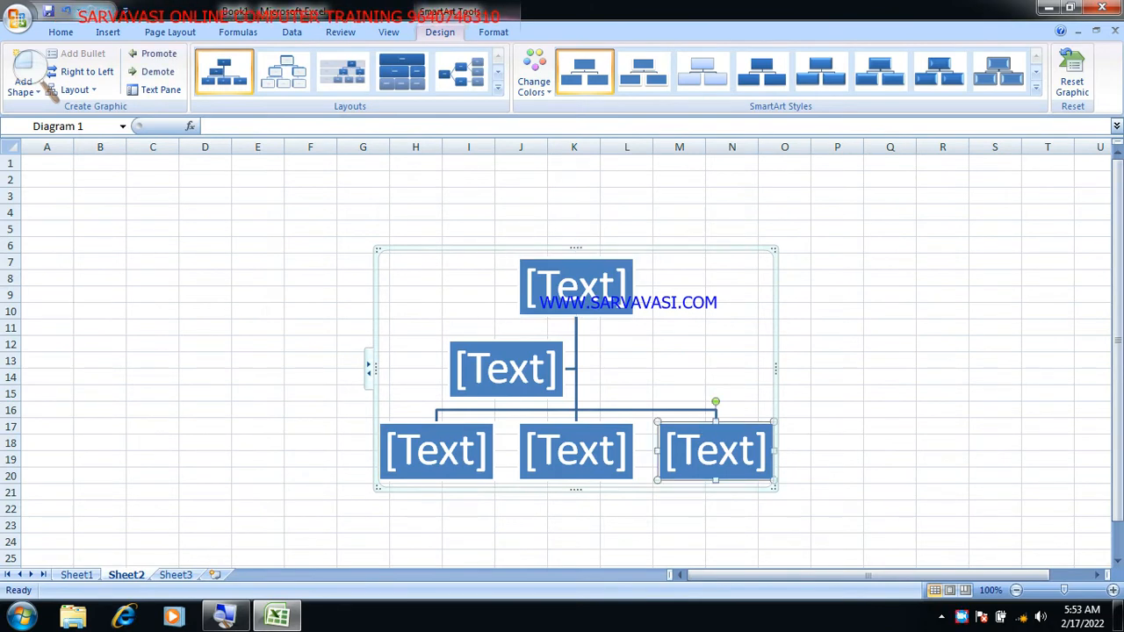
left_click(40, 91)
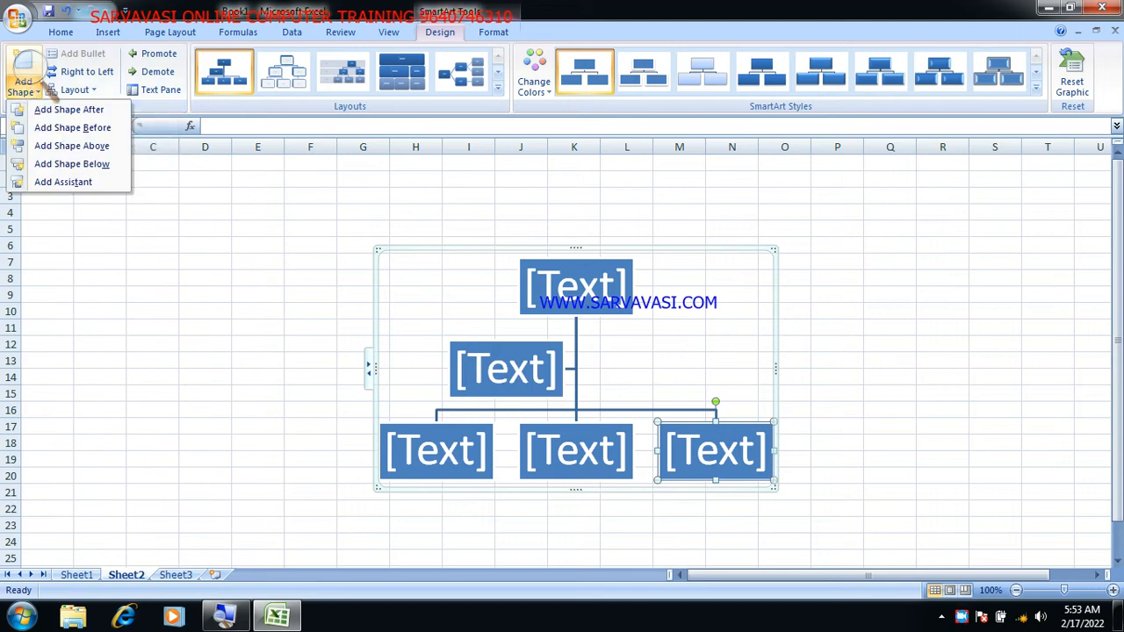
left_click(38, 75)
left_click(49, 77)
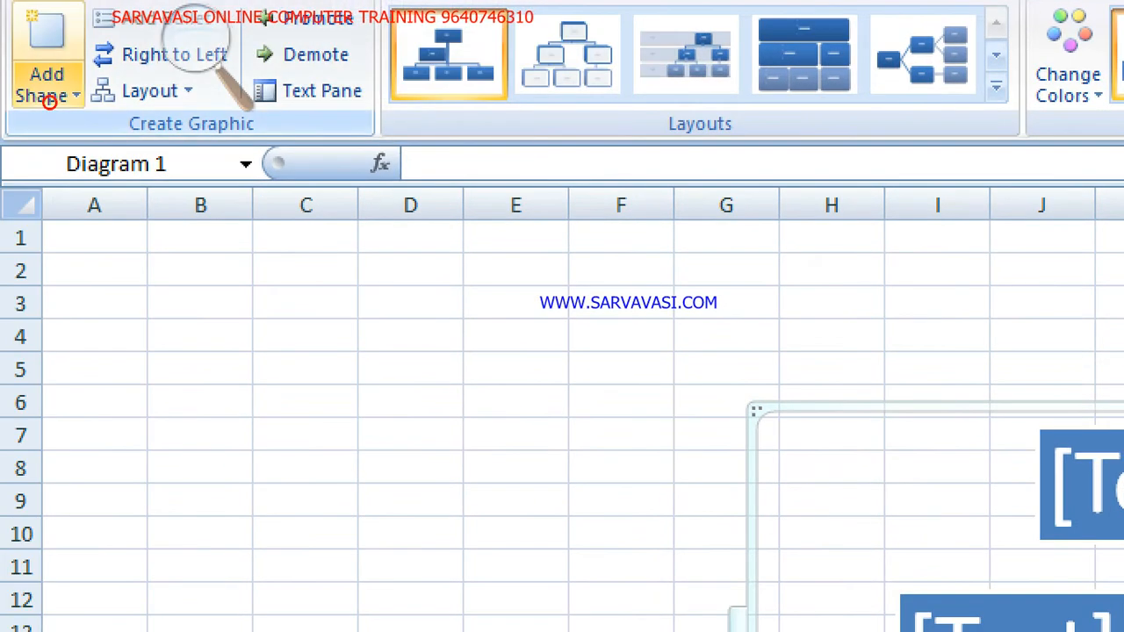
left_click(44, 87)
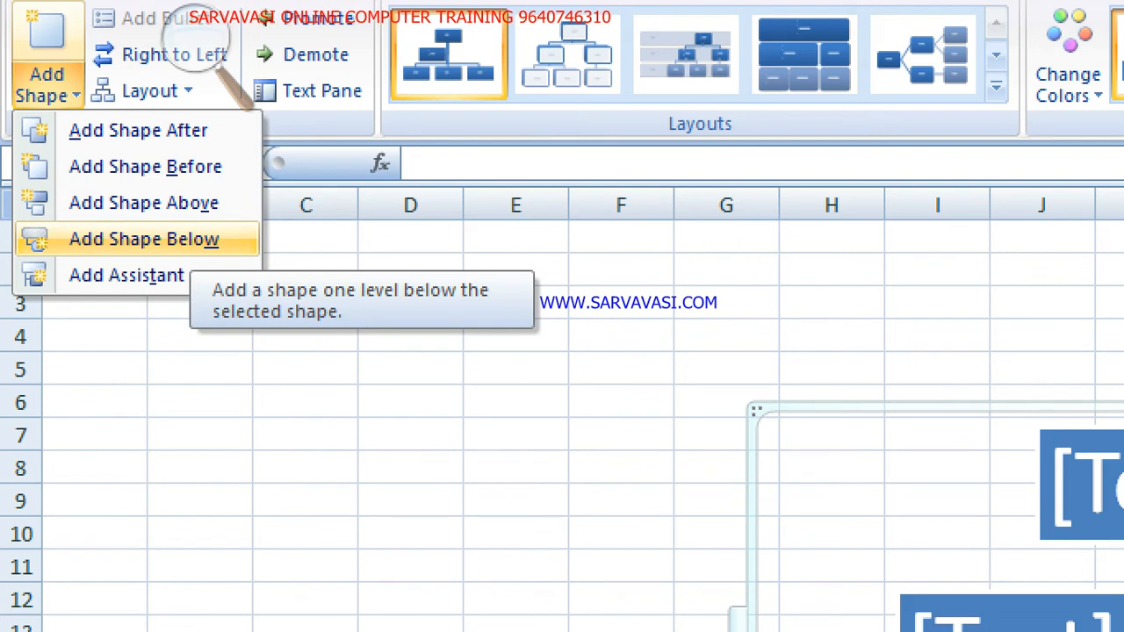
left_click(193, 35)
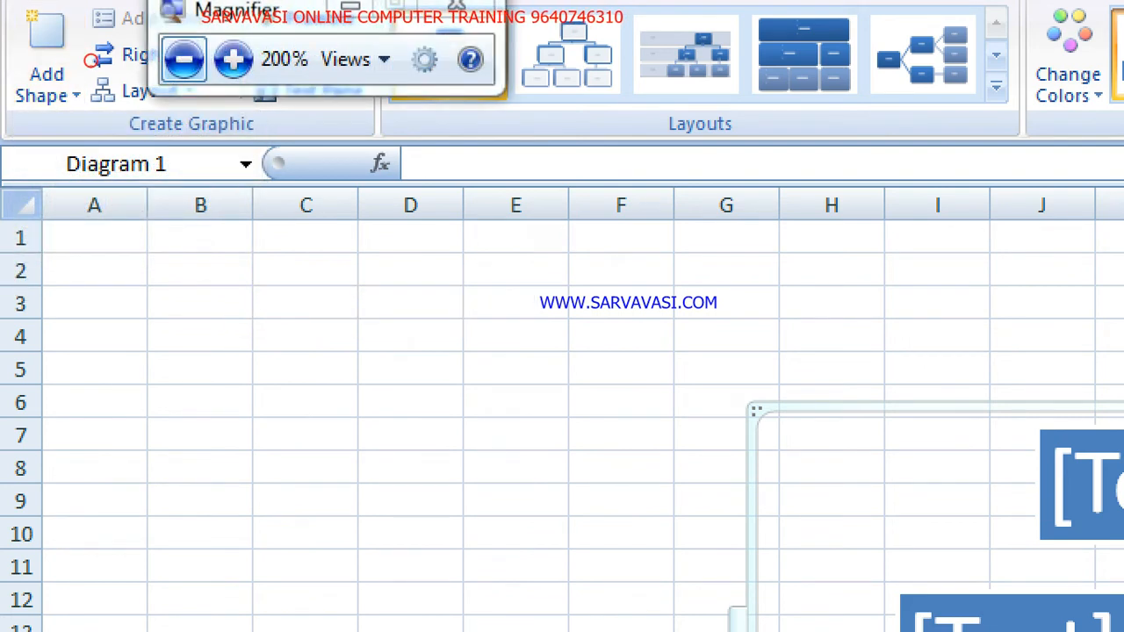
left_click(184, 59)
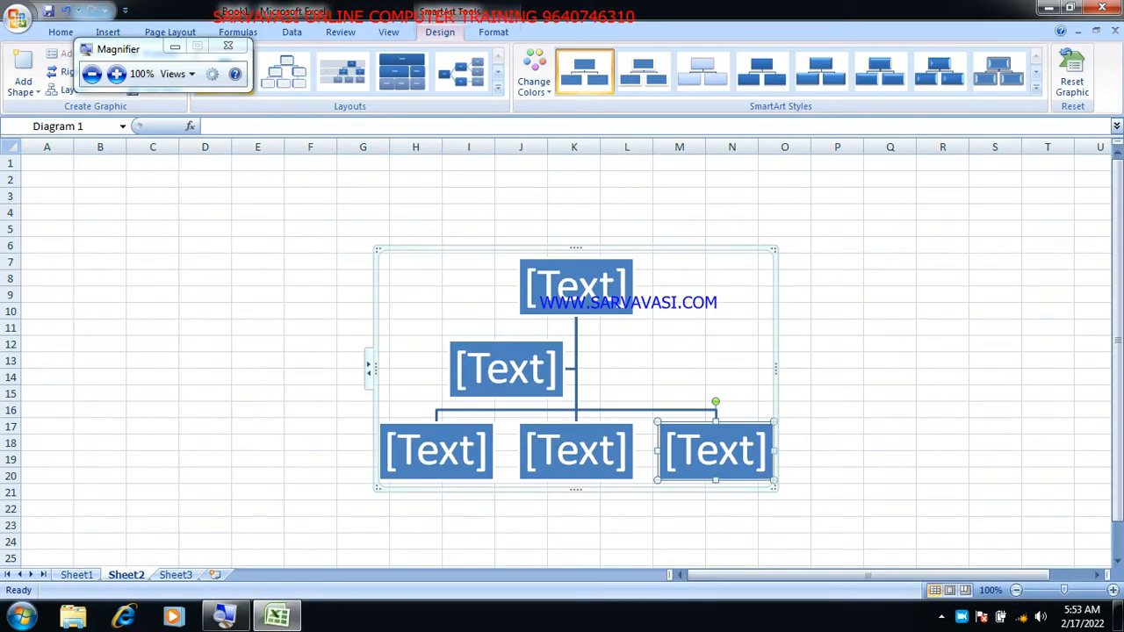
- Add a shape above the organization chart's bottom-right box and a shape below the left box of the three-box row
left_click(23, 86)
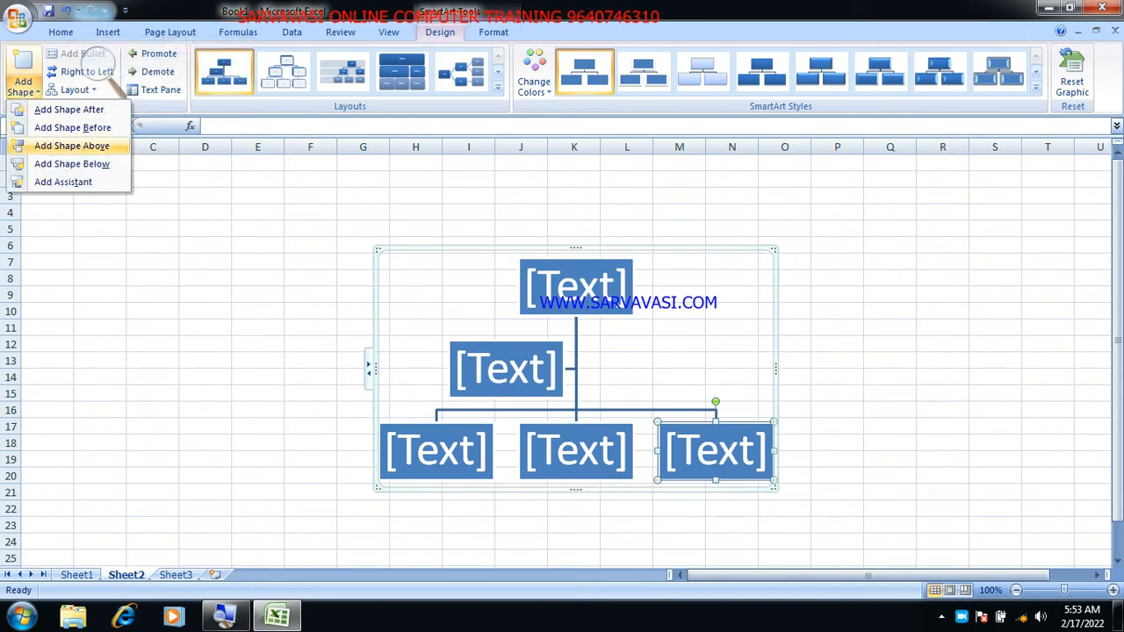
left_click(72, 146)
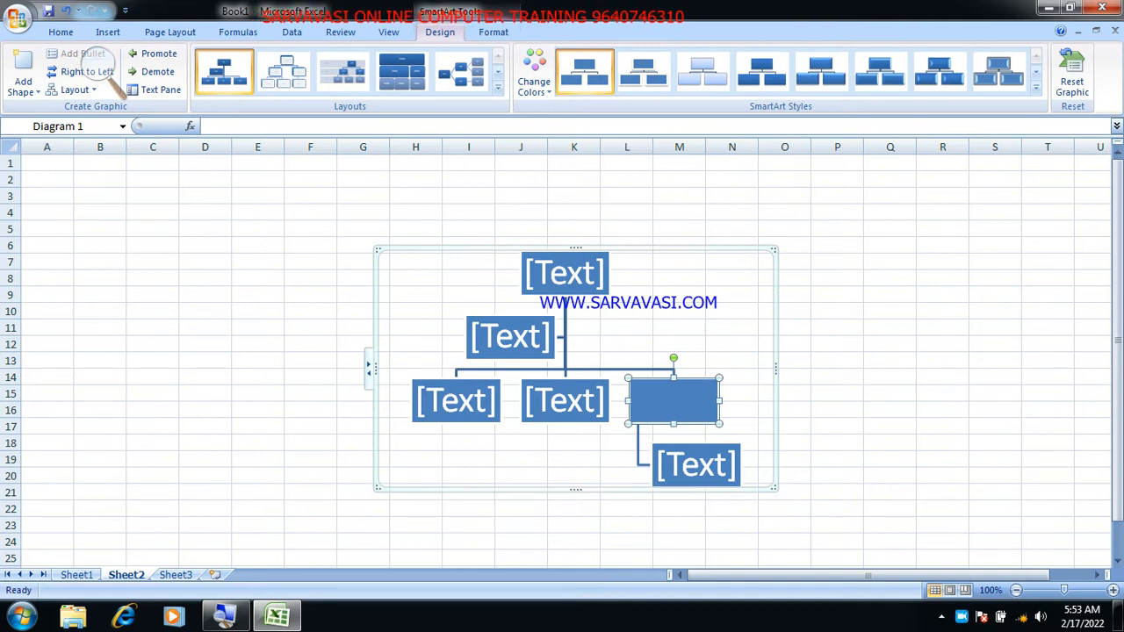
left_click(457, 409)
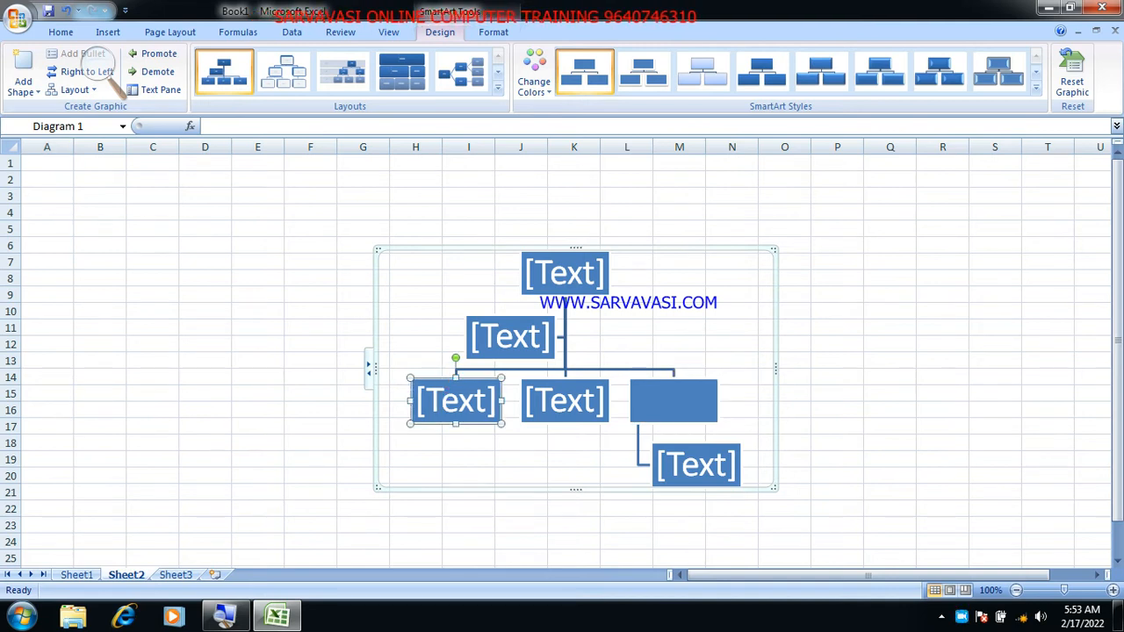
left_click(24, 81)
left_click(70, 163)
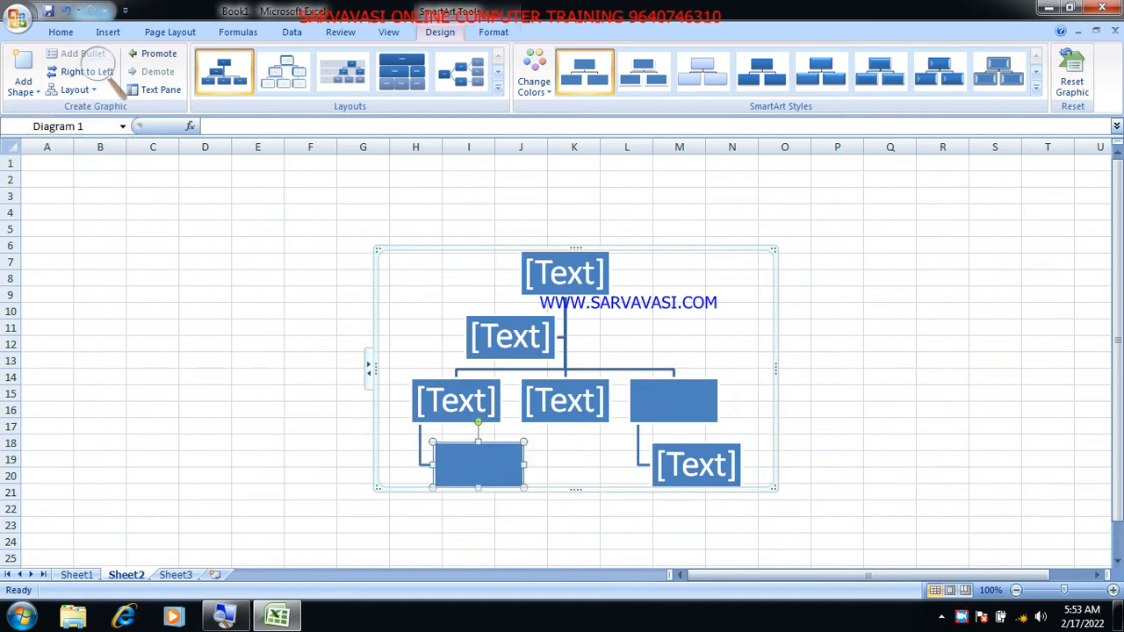
- Add an assistant shape to the middle box in the organization chart's three-box row
left_click(553, 418)
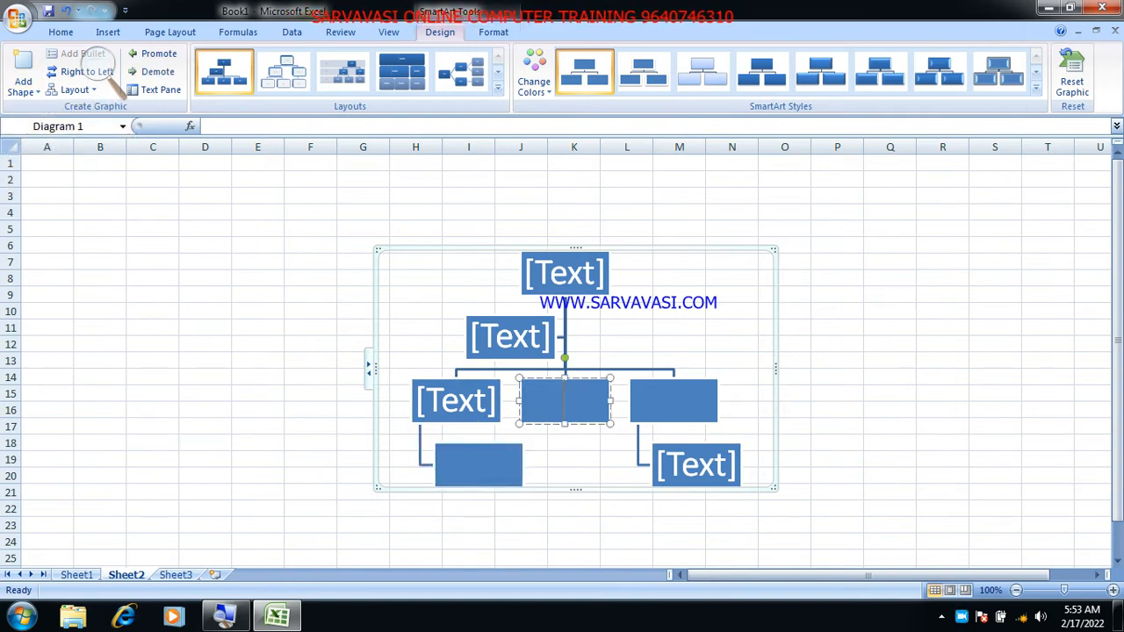
key("Escape")
left_click(24, 81)
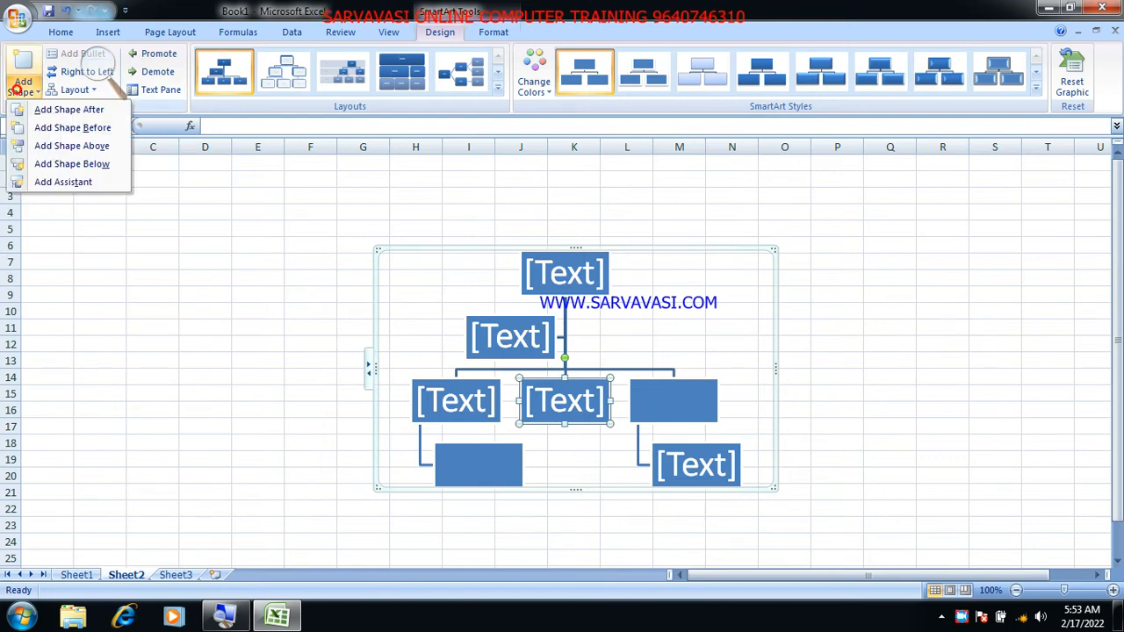
key("Escape")
key("Escape")
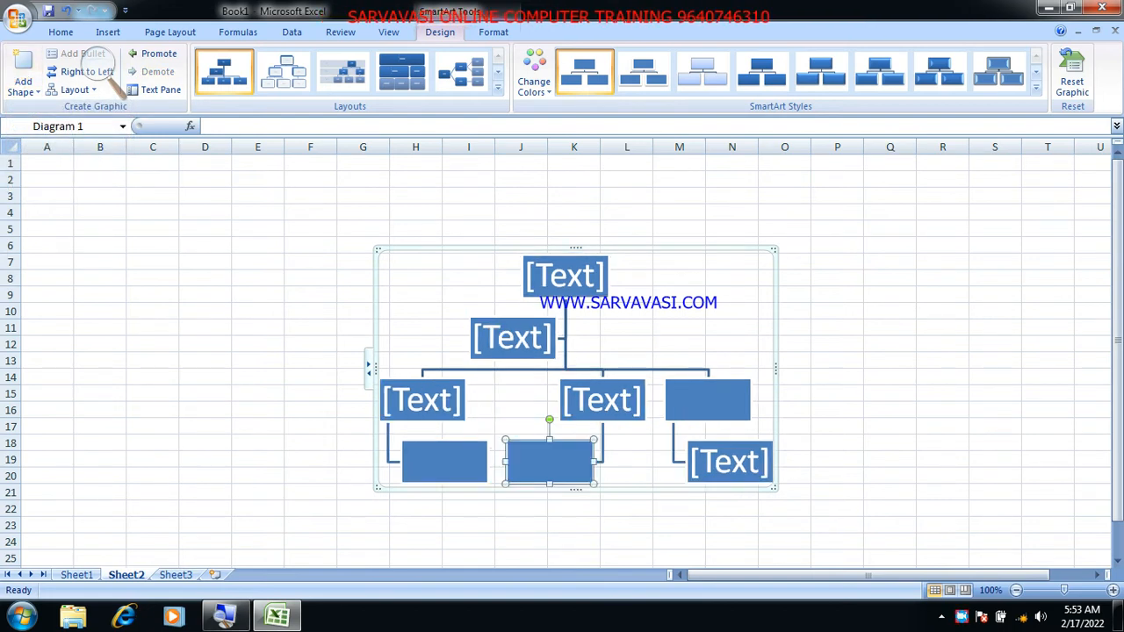
- Add a second assistant to the same middle box of the organization chart, and deselect the chart
left_click(23, 81)
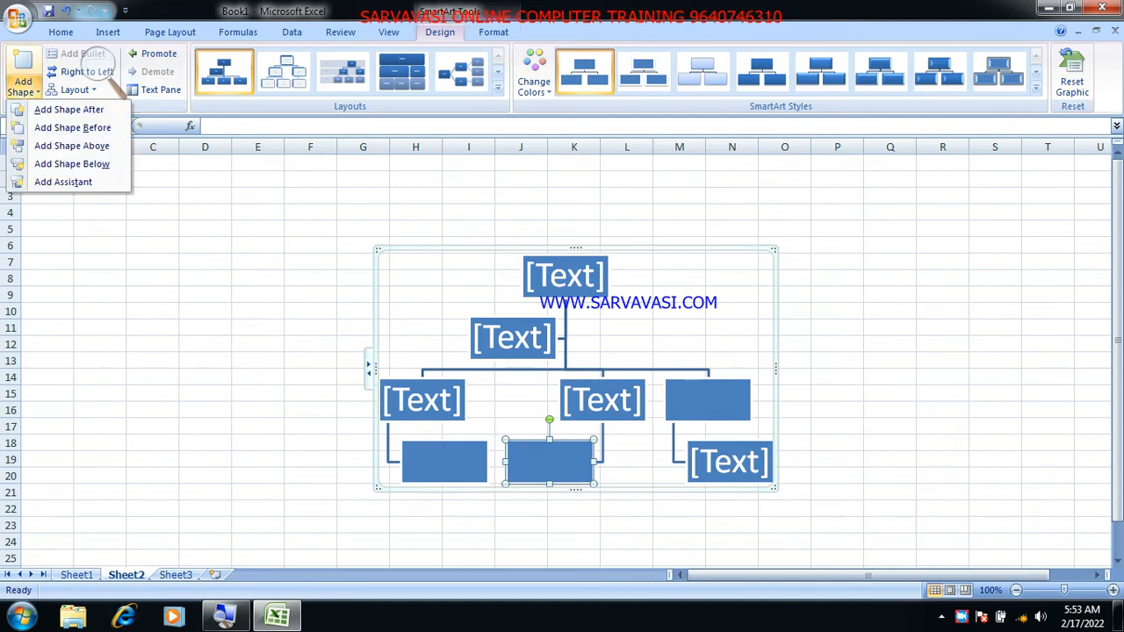
left_click(72, 146)
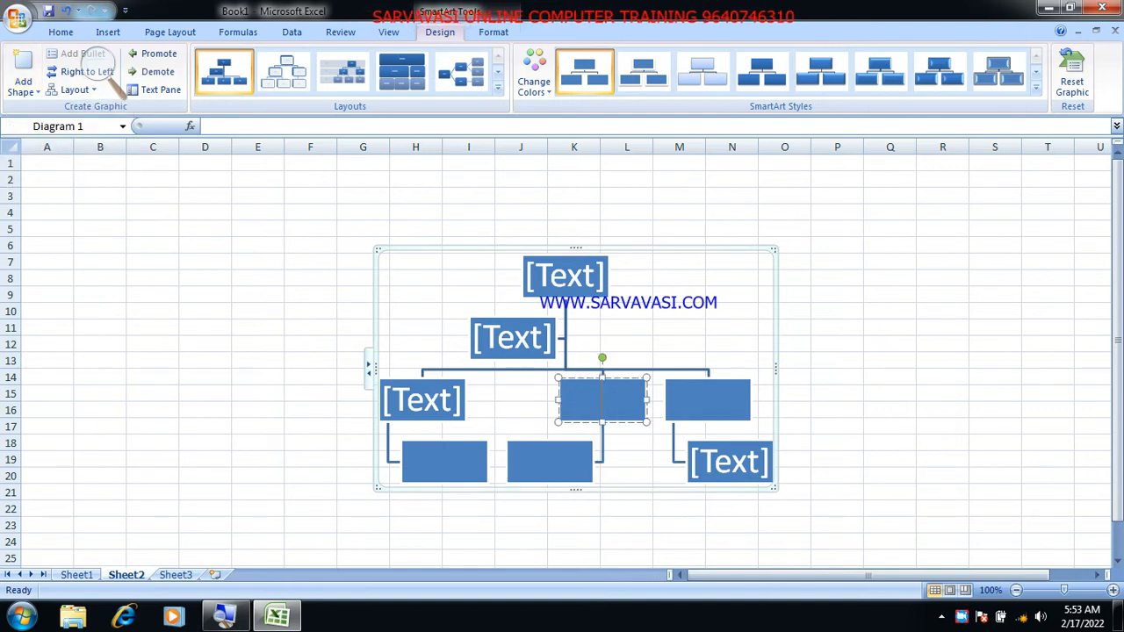
left_click(23, 81)
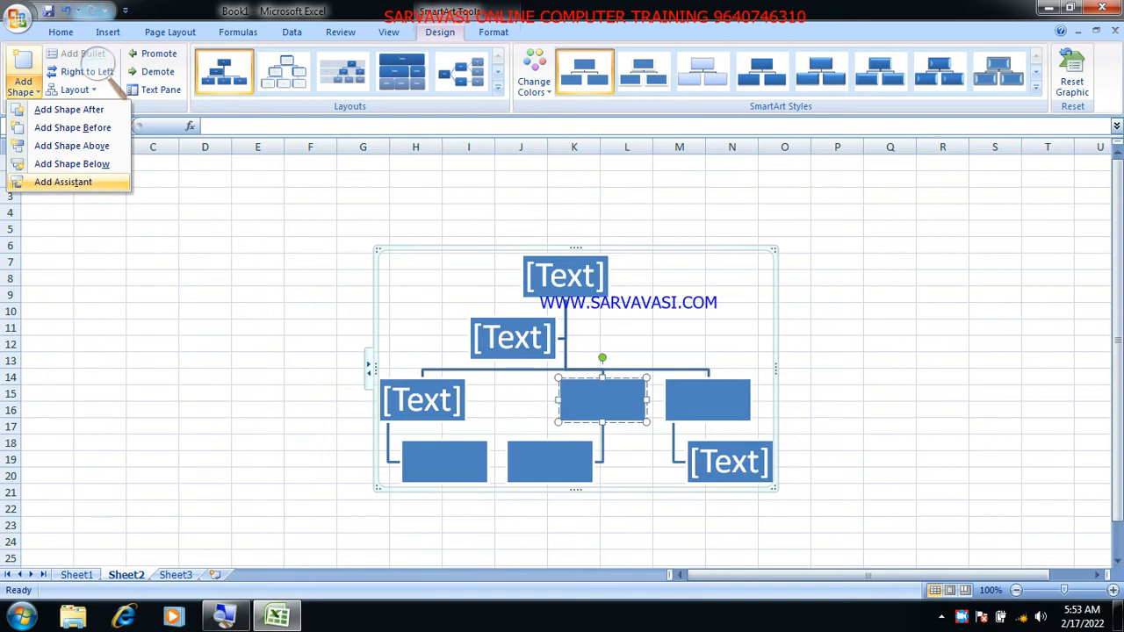
left_click(53, 182)
left_click(575, 509)
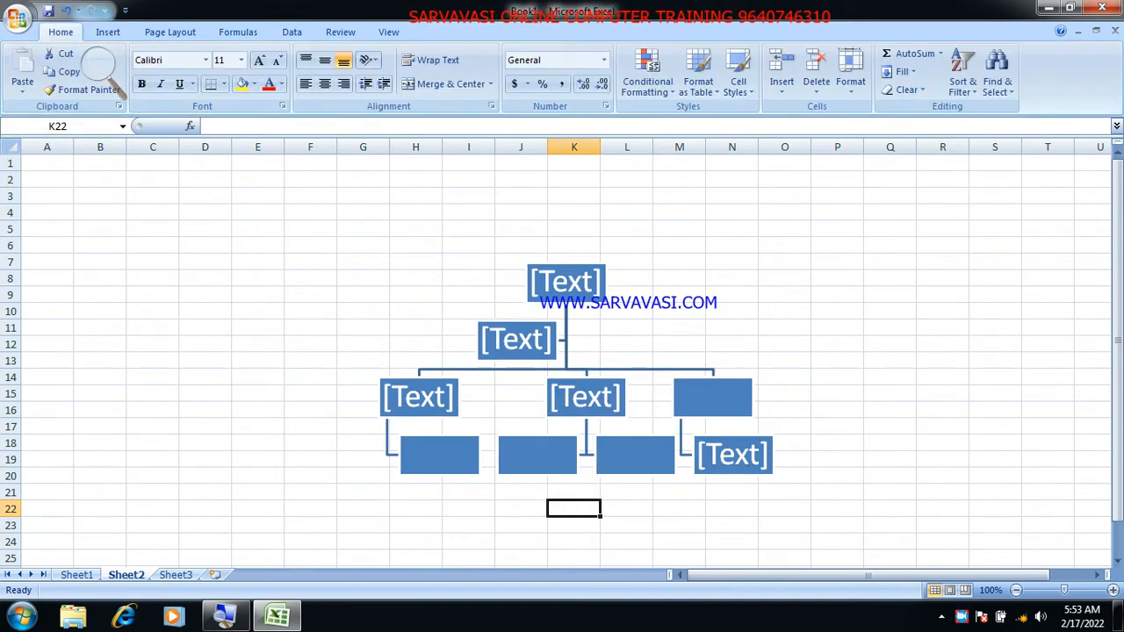
- Switch to Sheet1, select the six-circle cycle diagram, and examine its Add Shape options
left_click(565, 281)
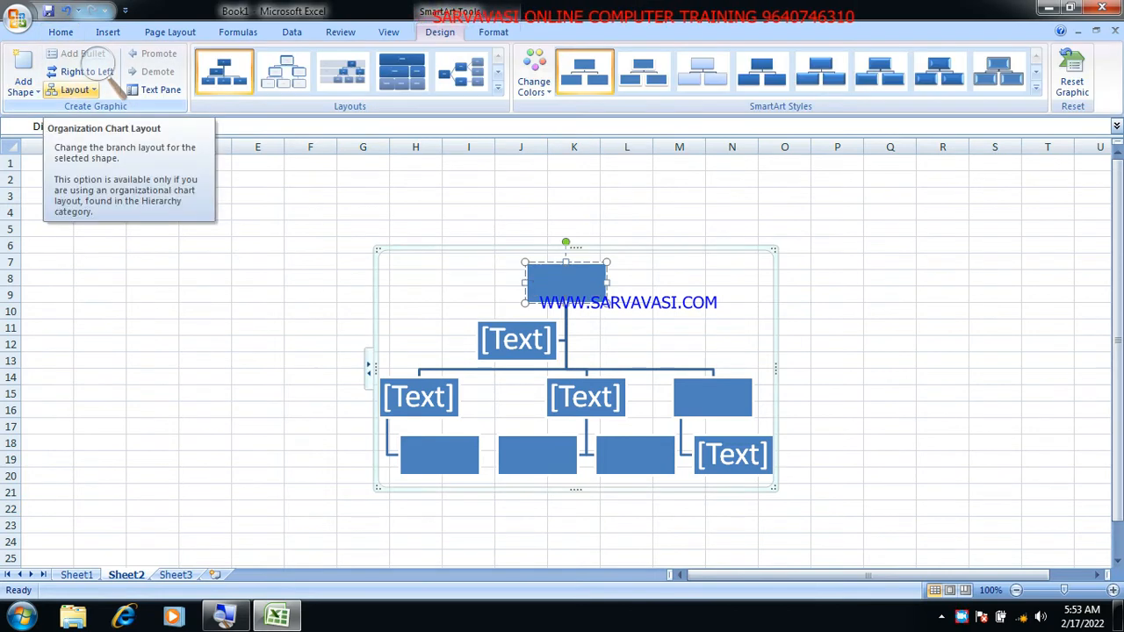
left_click(77, 575)
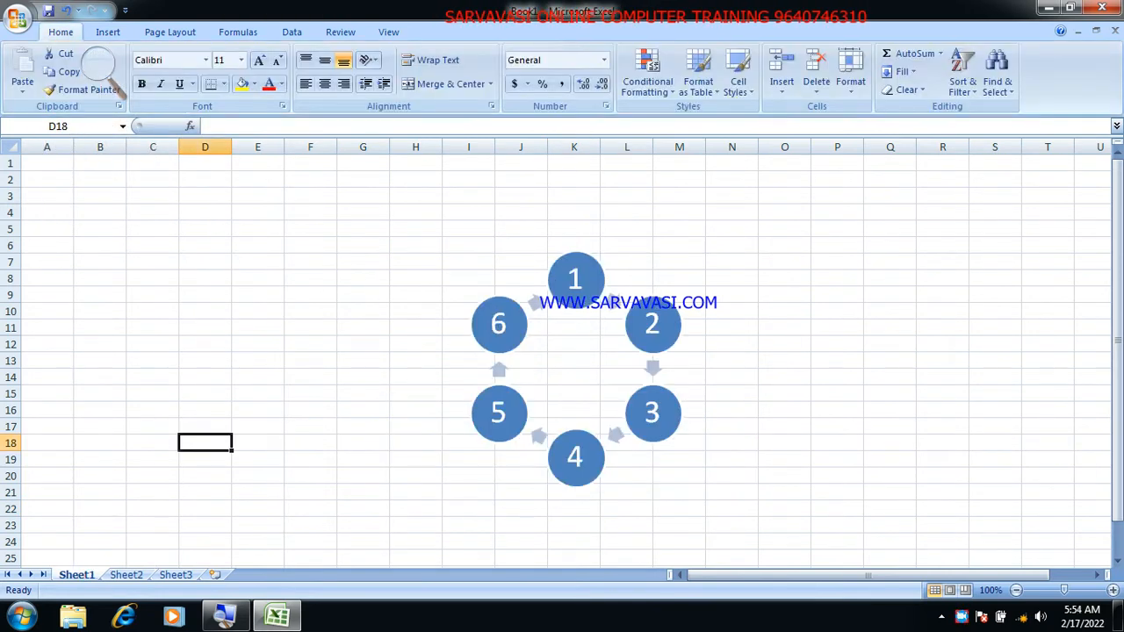
left_click(555, 298)
left_click(567, 290)
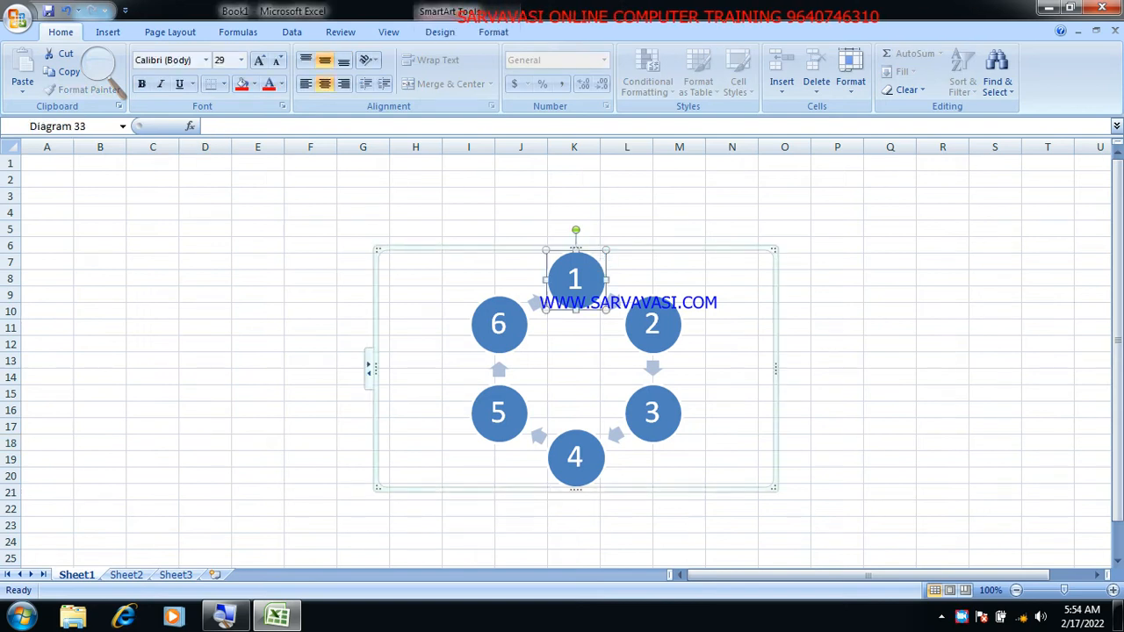
left_click(512, 246)
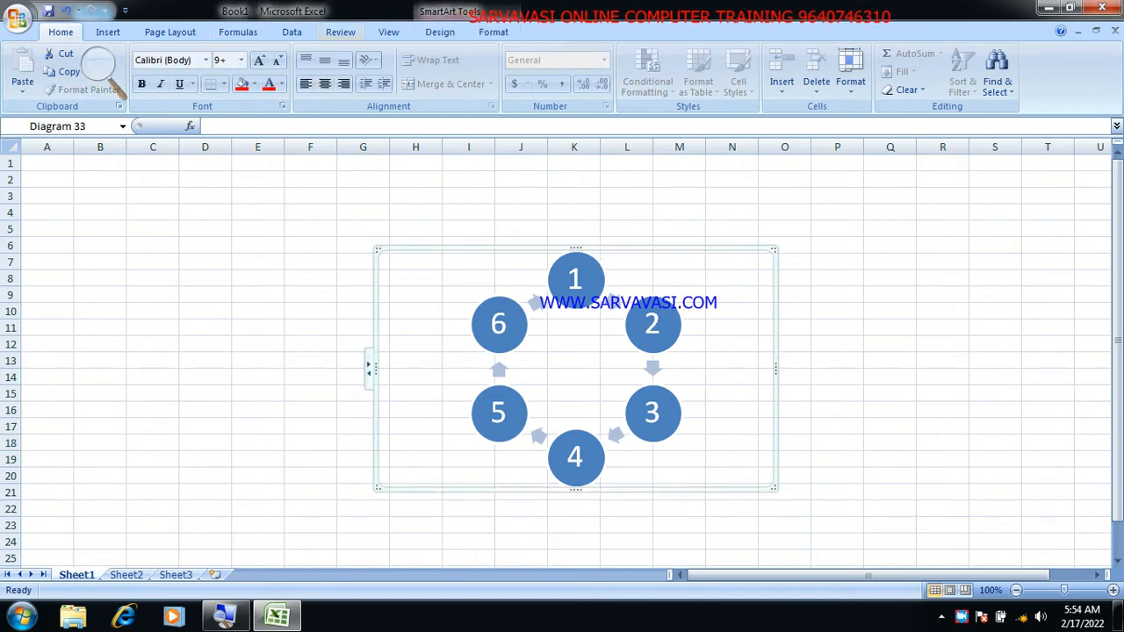
left_click(440, 31)
left_click(23, 85)
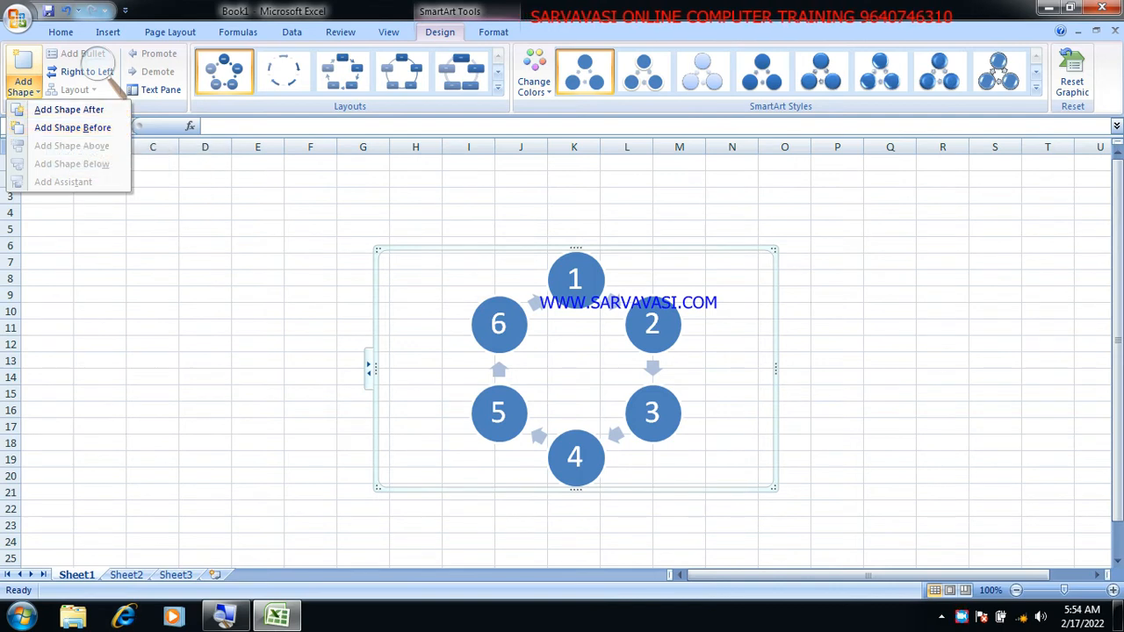
- Move the cycle diagram up and left so its corner sits near cell B2, and magnify the screen to 200%
key("super+plus")
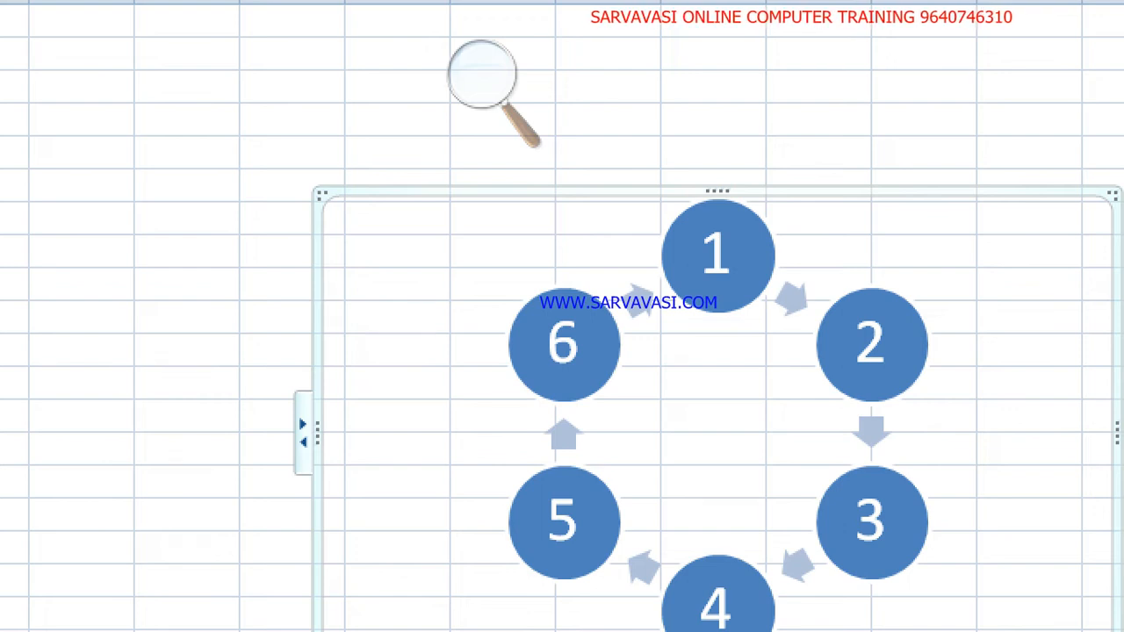
left_click(712, 255)
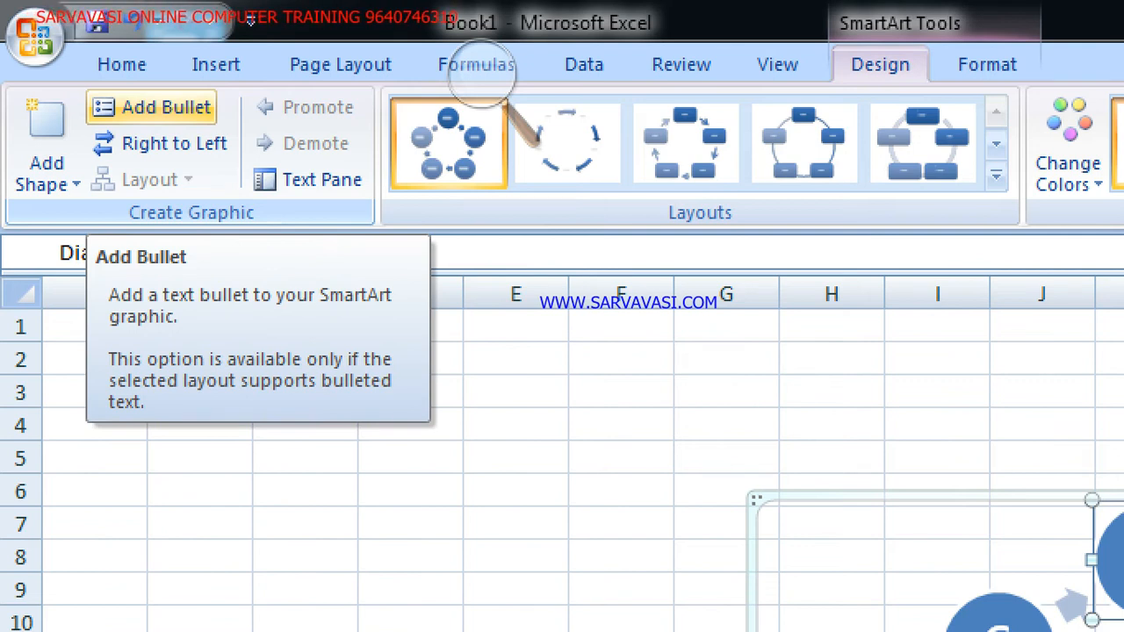
left_click(483, 68)
left_click(519, 93)
left_click(453, 98)
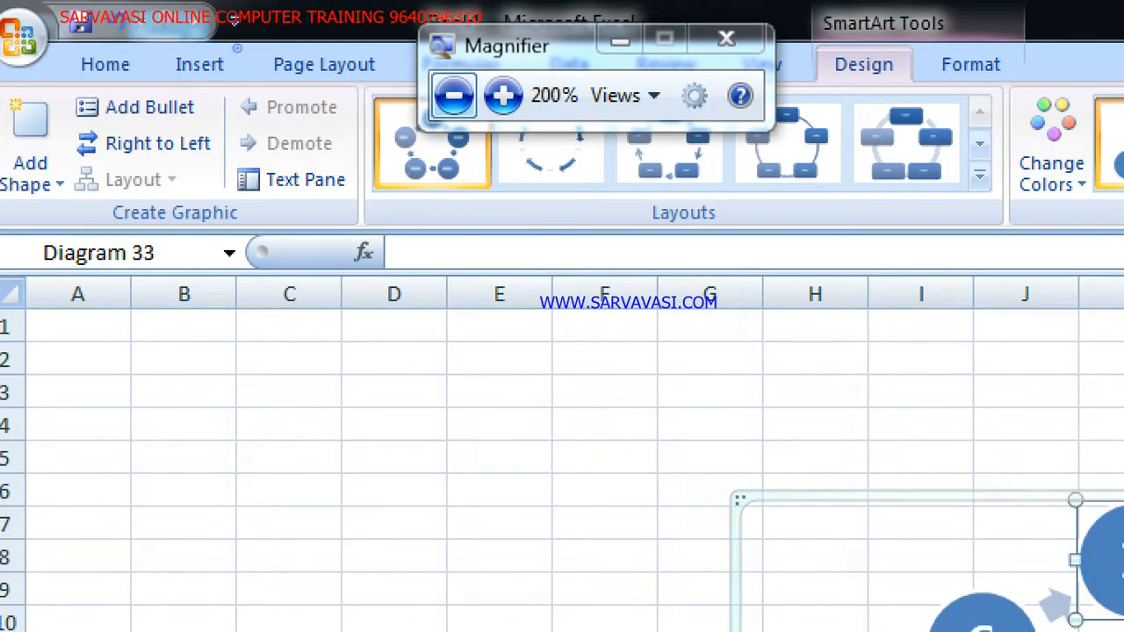
left_click(453, 99)
left_click_drag(464, 249, 185, 186)
left_click(285, 48)
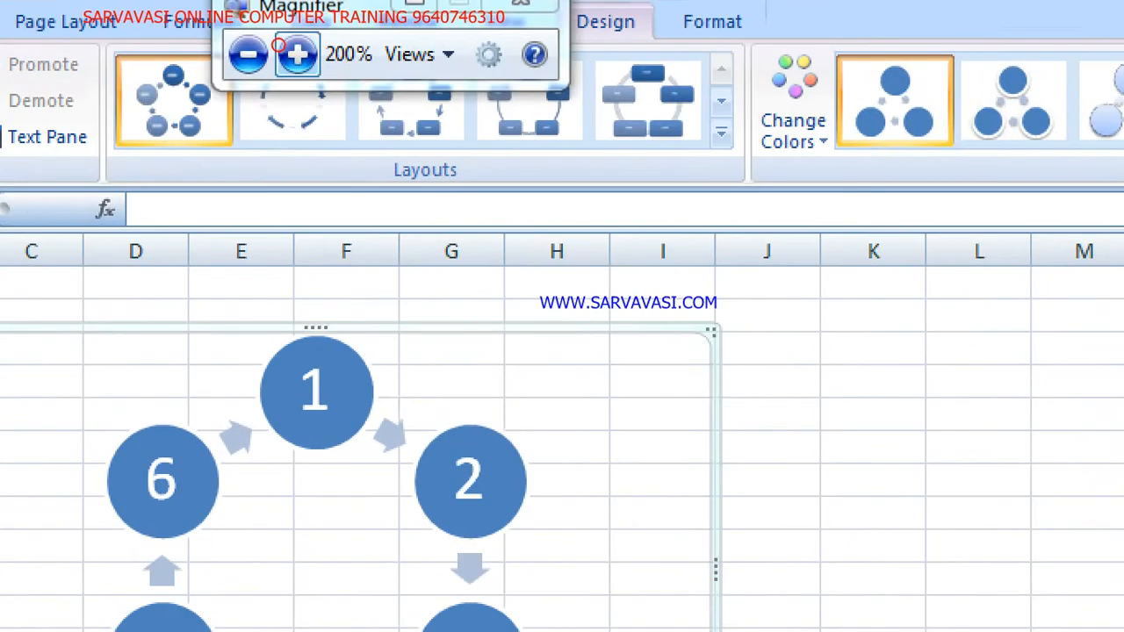
- Add three bullets, "rrrr", "sdfasdf" and "sdfsd", beneath the number in circle 1 of the cycle diagram
left_click(591, 396)
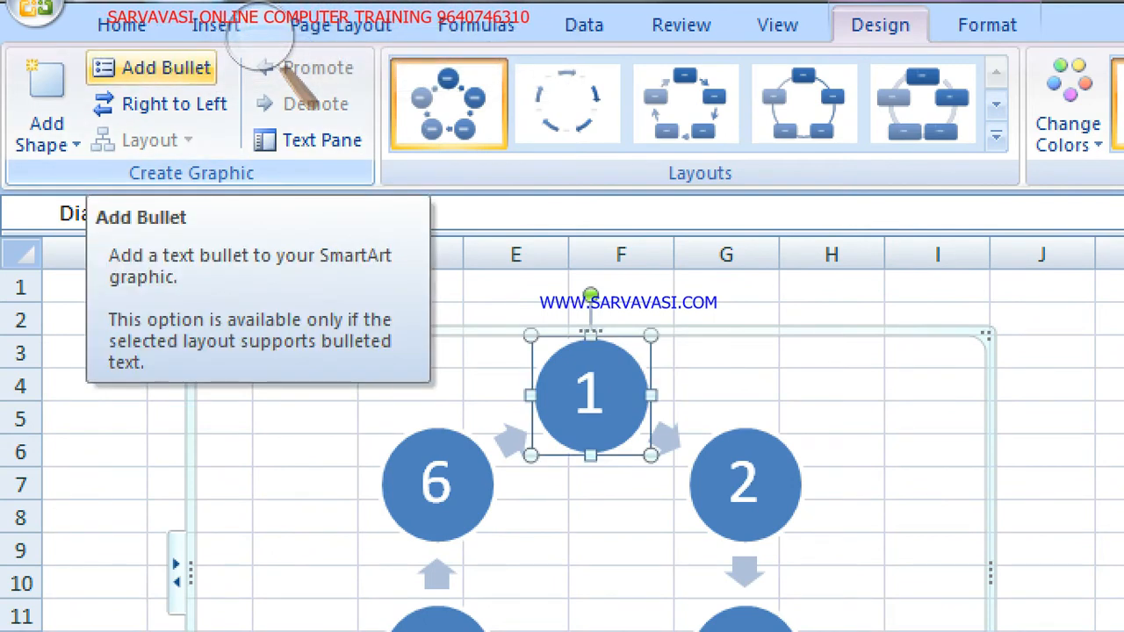
left_click(166, 68)
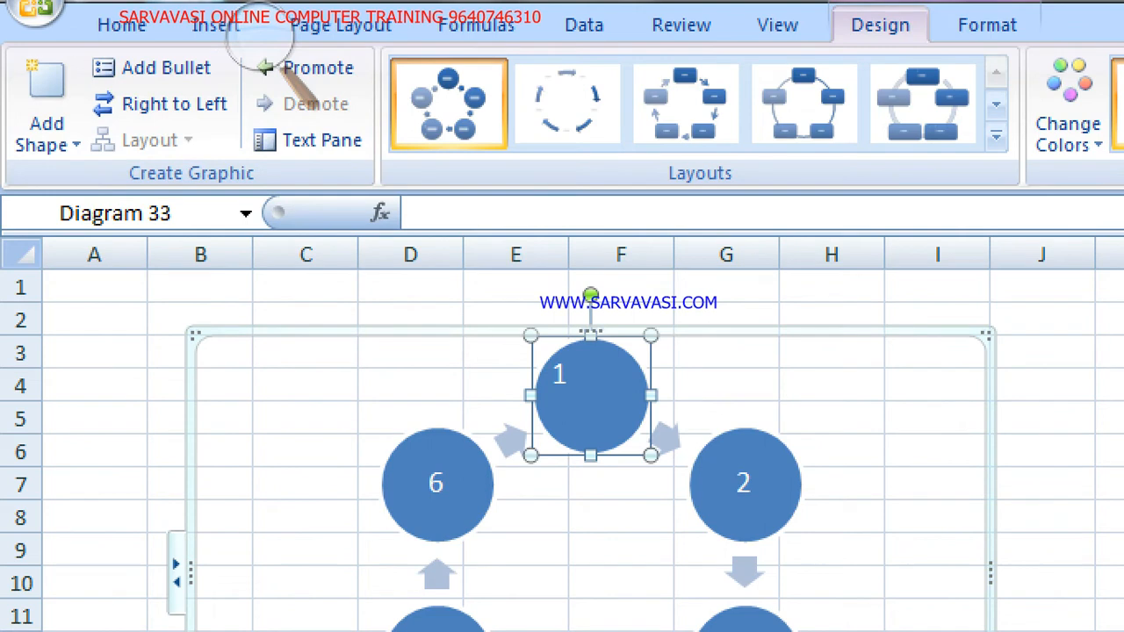
type("rrrr")
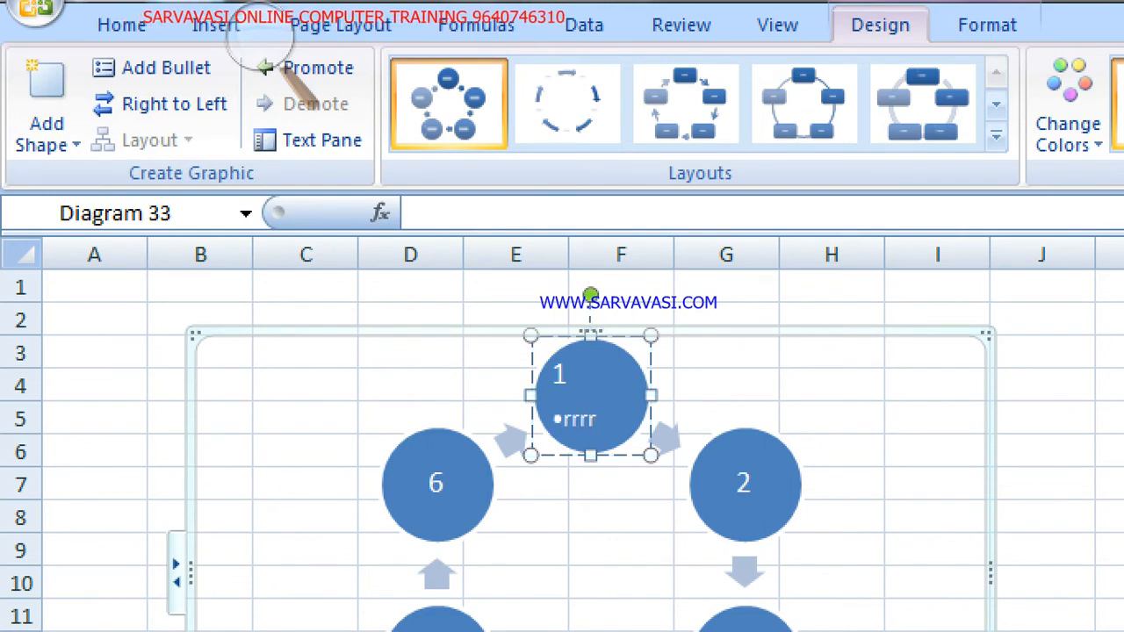
type("sdfasdf")
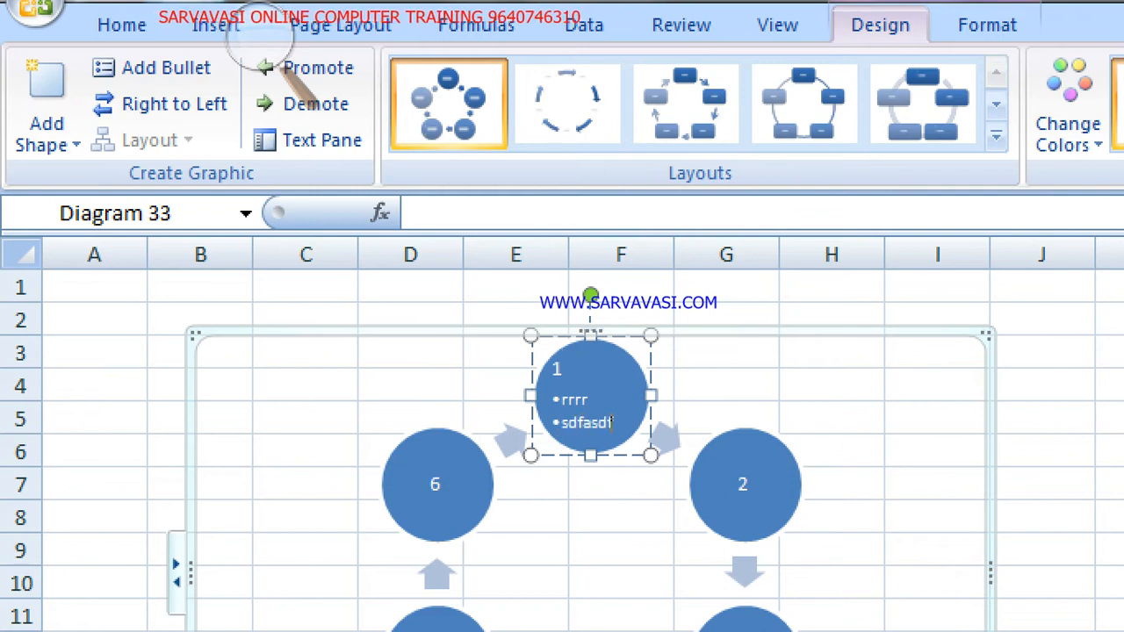
key("Return")
type("sdfsd")
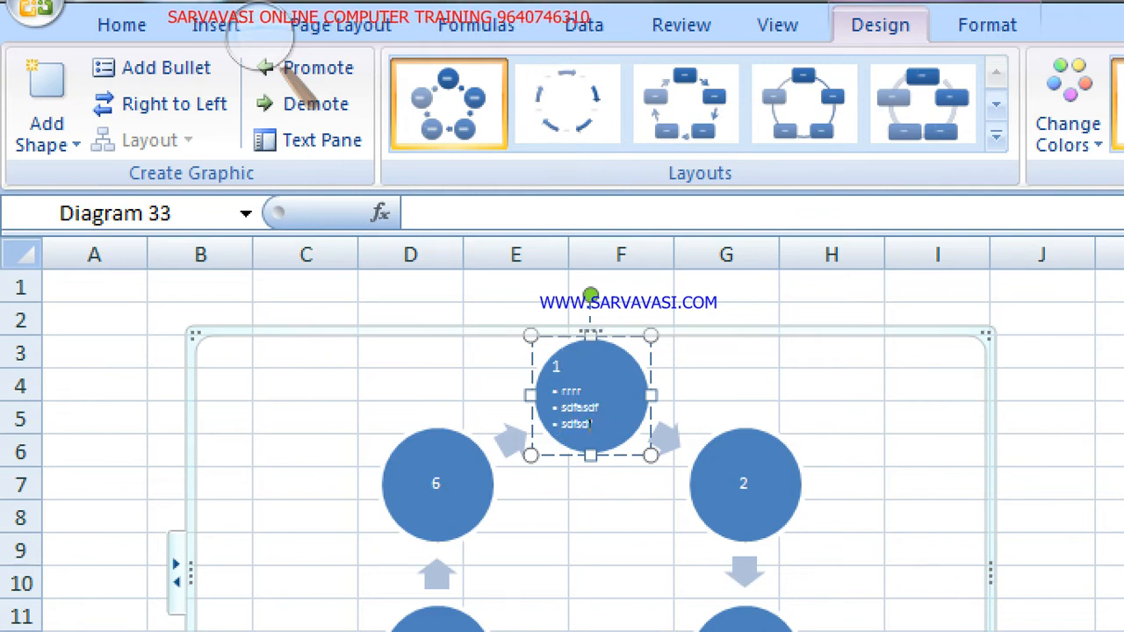
- Delete all the text in the cycle diagram's top circle and re-enter the number 1
key("BackSpace")
key("BackSpace")
key("BackSpace")
key("BackSpace")
key("BackSpace")
key("BackSpace")
key("BackSpace")
key("BackSpace")
key("BackSpace")
key("BackSpace")
key("BackSpace")
key("BackSpace")
key("BackSpace")
key("BackSpace")
key("BackSpace")
key("BackSpace")
key("BackSpace")
key("BackSpace")
key("BackSpace")
key("BackSpace")
key("BackSpace")
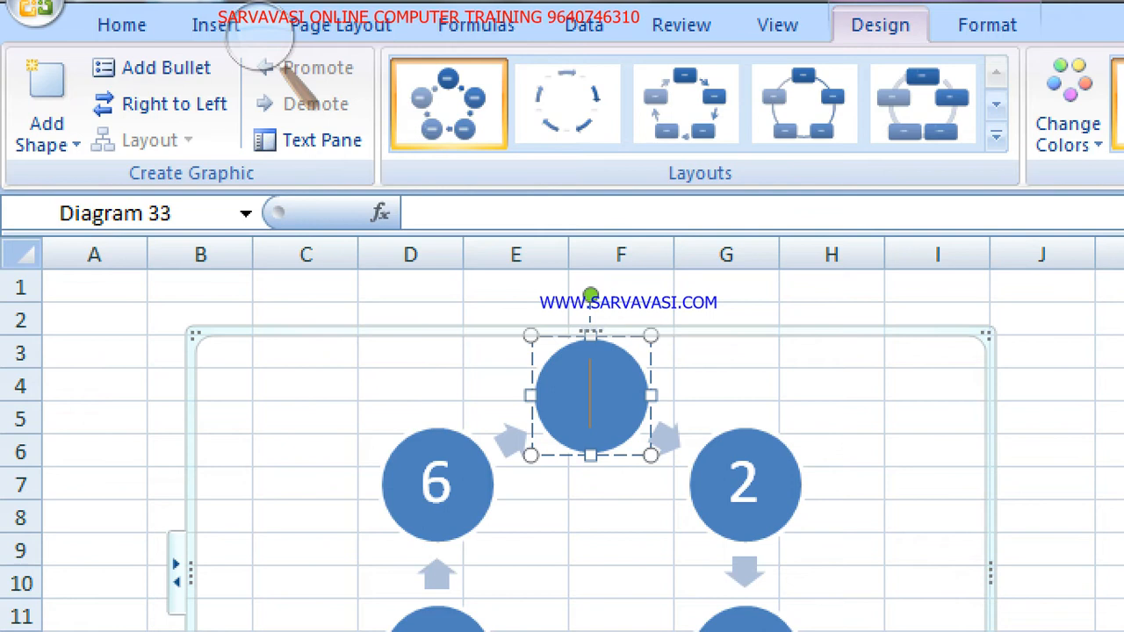
type("1")
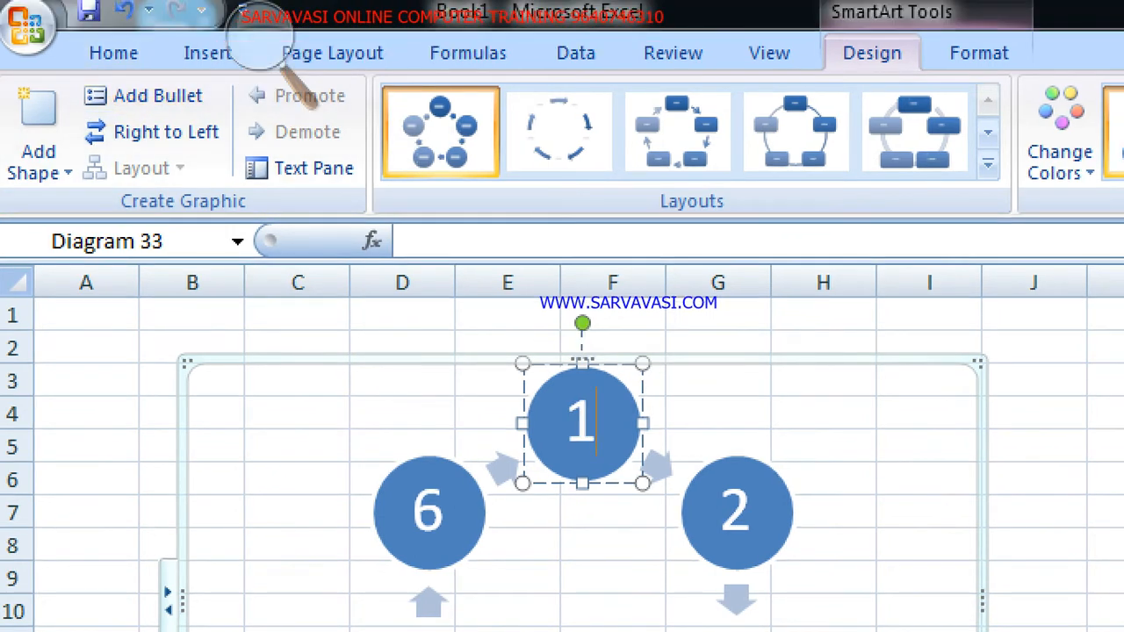
- Select the whole cycle diagram and switch its direction between right-to-left and left-to-right, ending in the original order
left_click(583, 554)
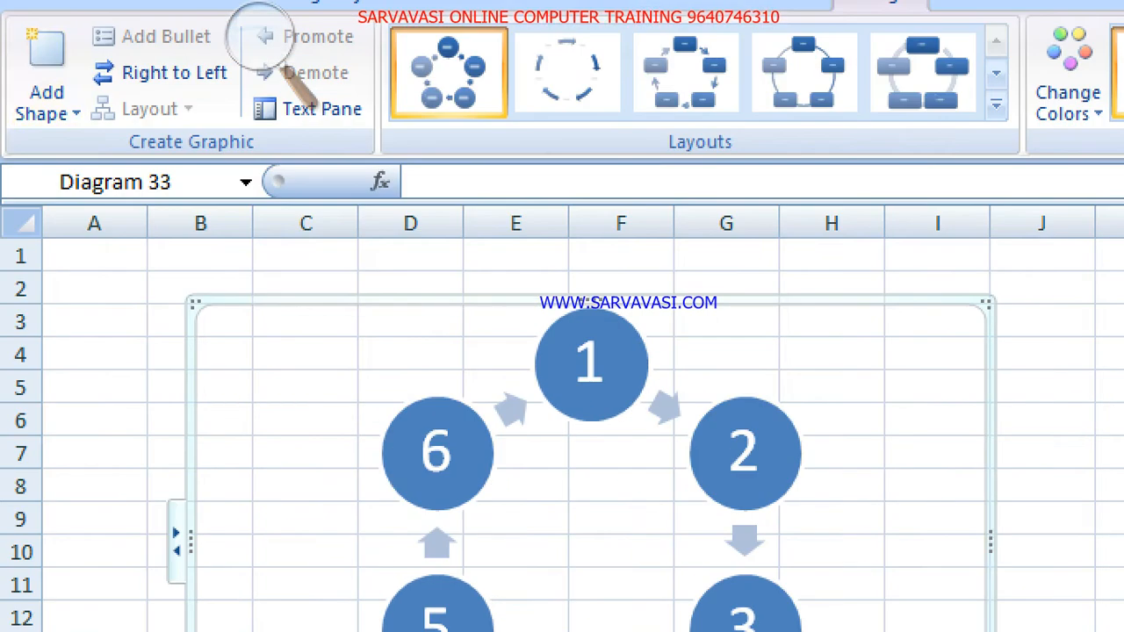
left_click(167, 72)
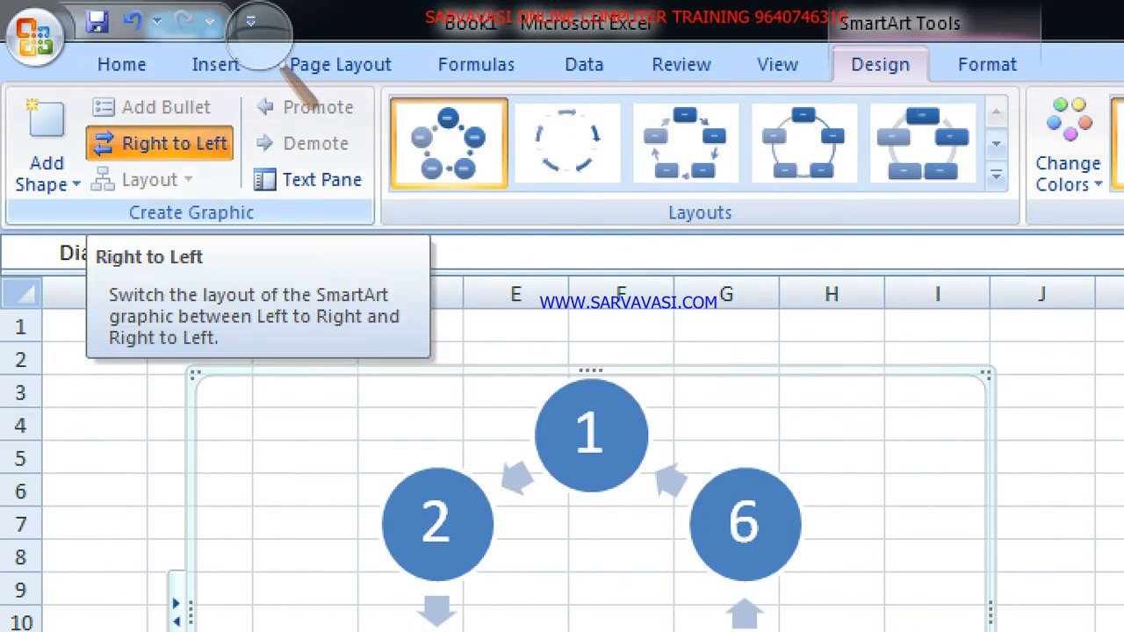
left_click(161, 143)
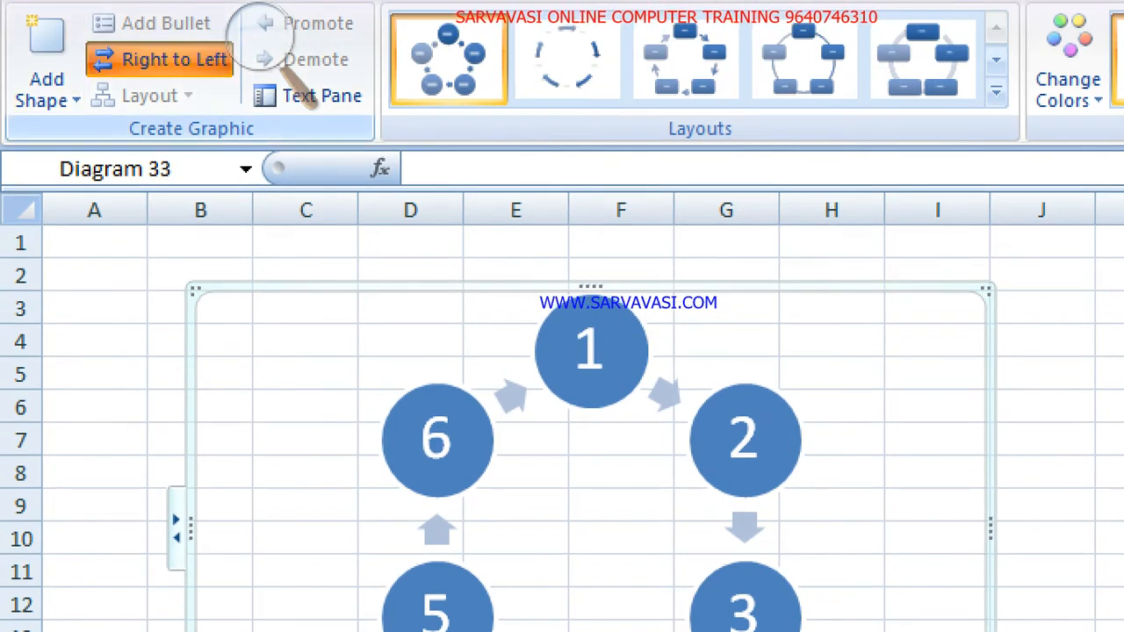
left_click(145, 7)
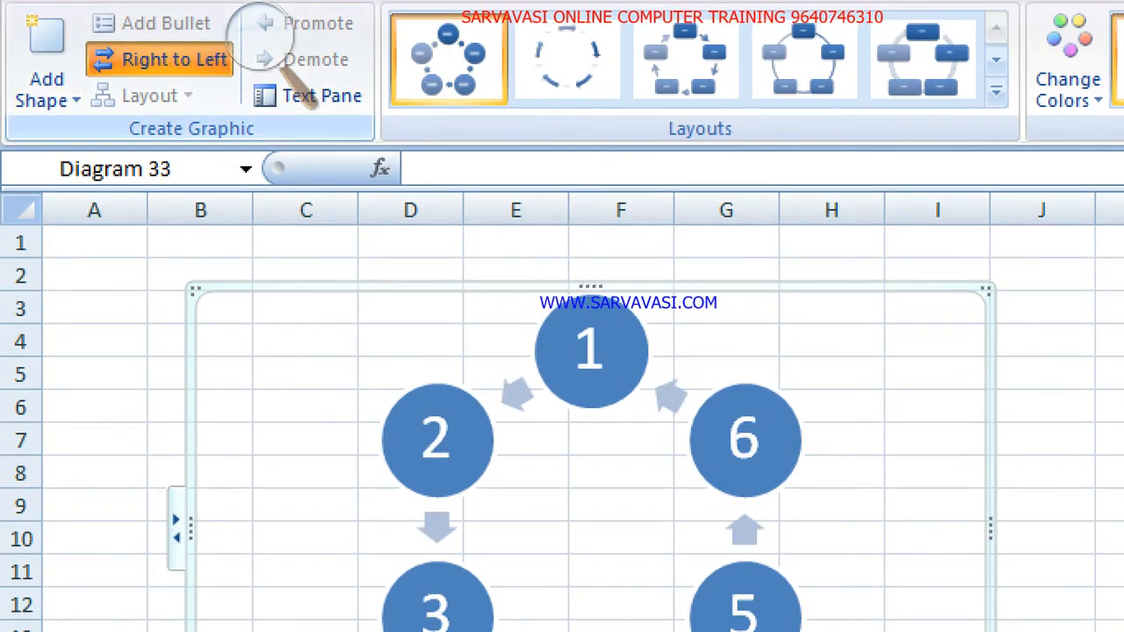
left_click(161, 59)
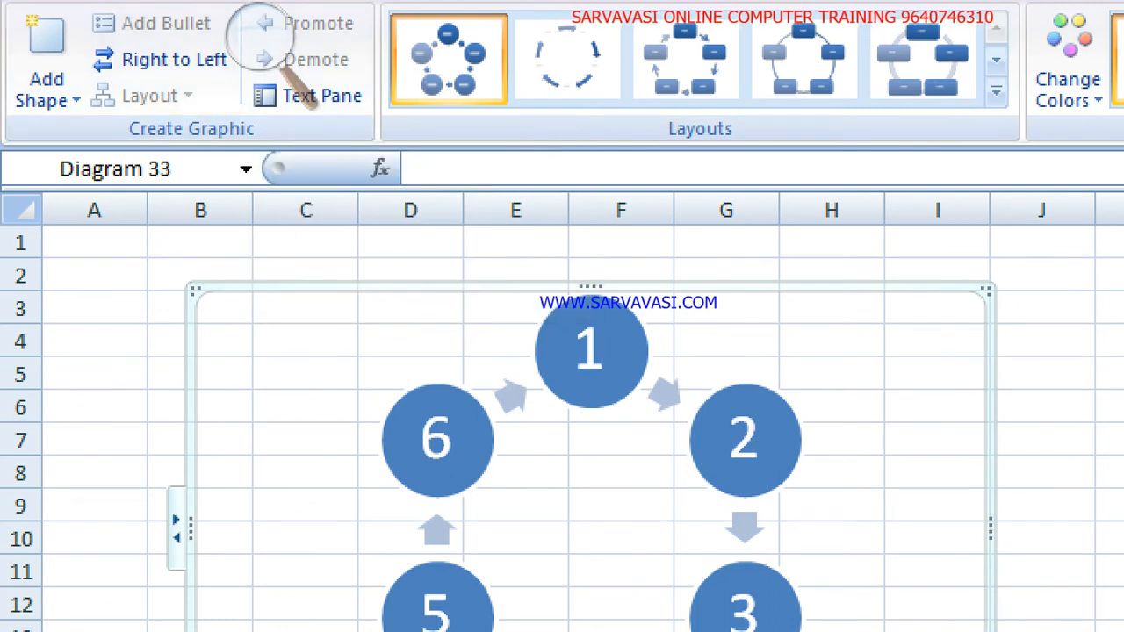
- Demote circle 2 to a bullet under circle 1, and promote it back to its own circle
left_click(751, 411)
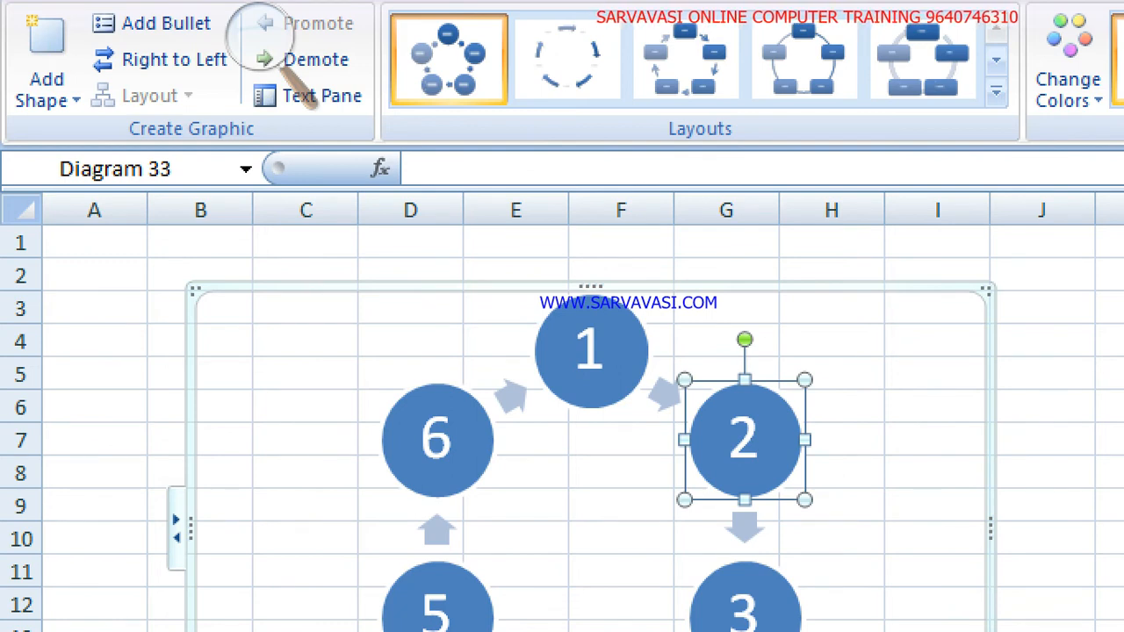
left_click(259, 35)
left_click_drag(250, 20, 9, 19)
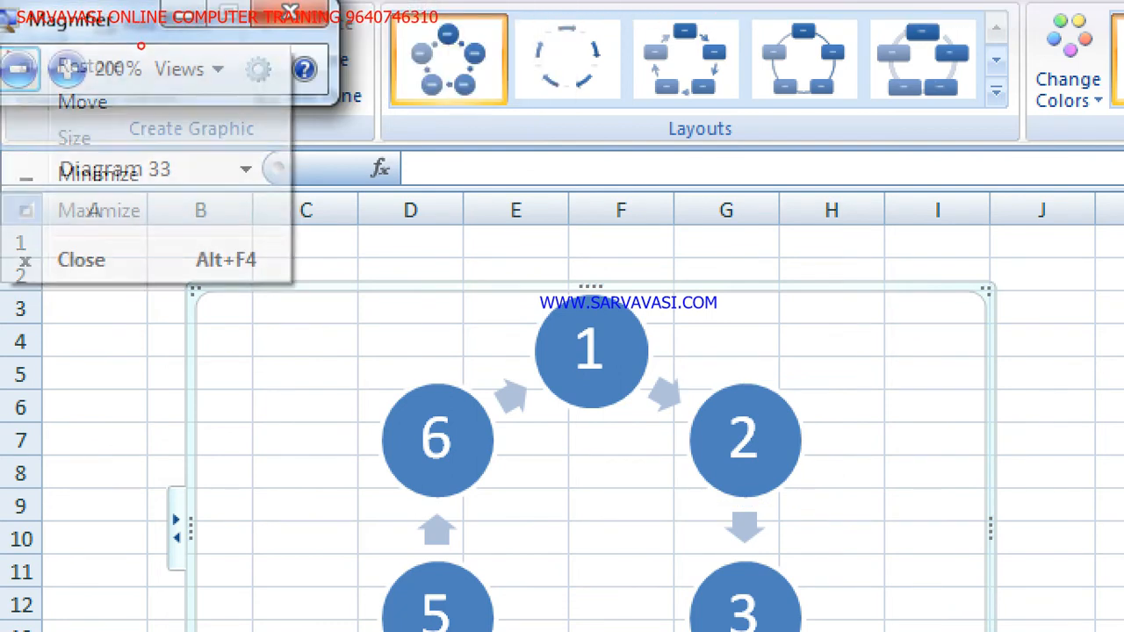
left_click(8, 19)
left_click_drag(132, 19, 799, 17)
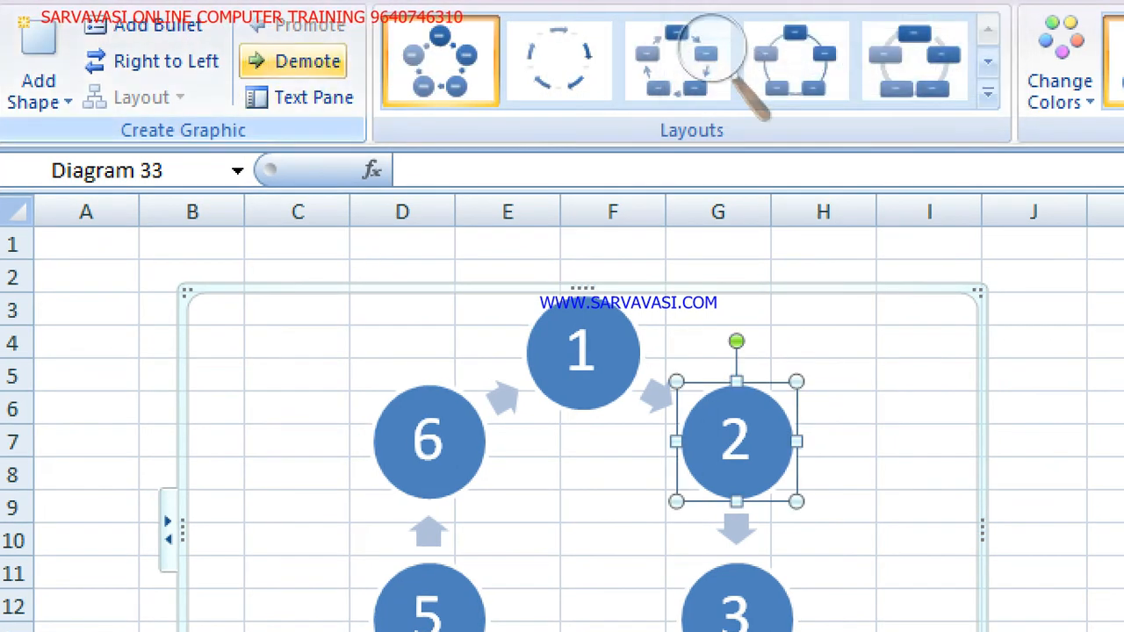
left_click(299, 61)
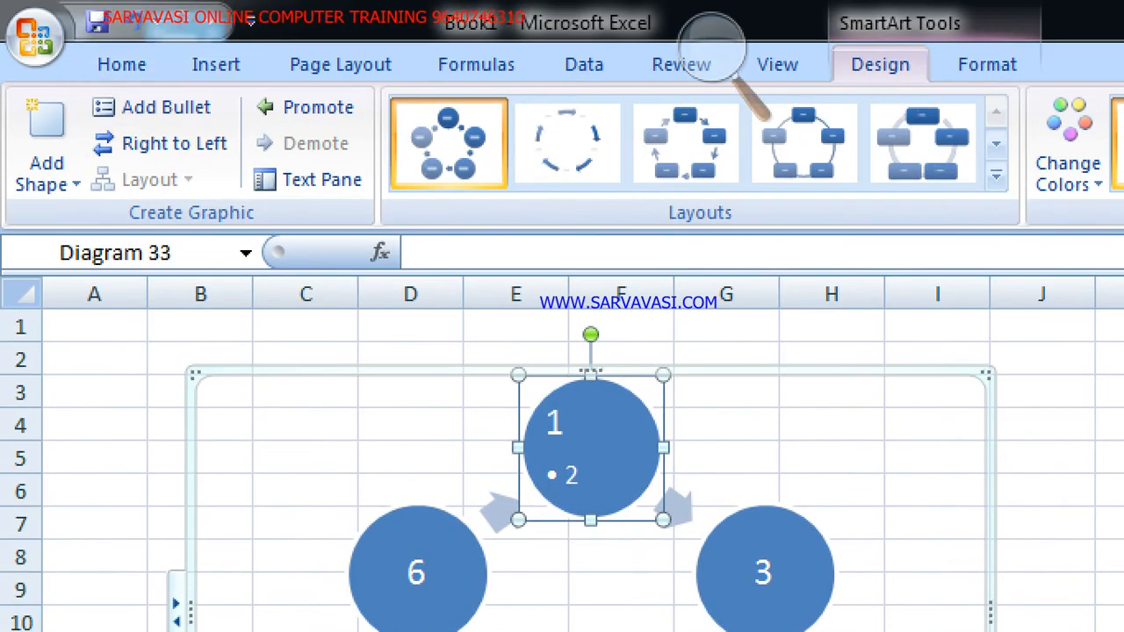
left_click(308, 107)
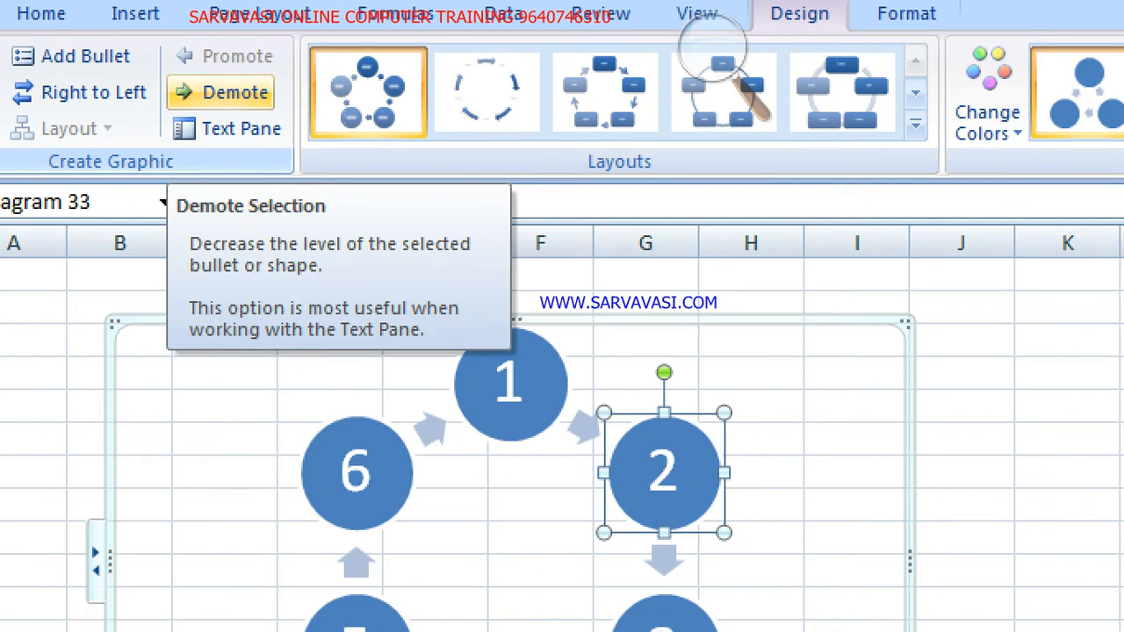
- Show the cycle diagram's Text Pane to view its list entries, close it, and deselect circle 2
left_click(226, 128)
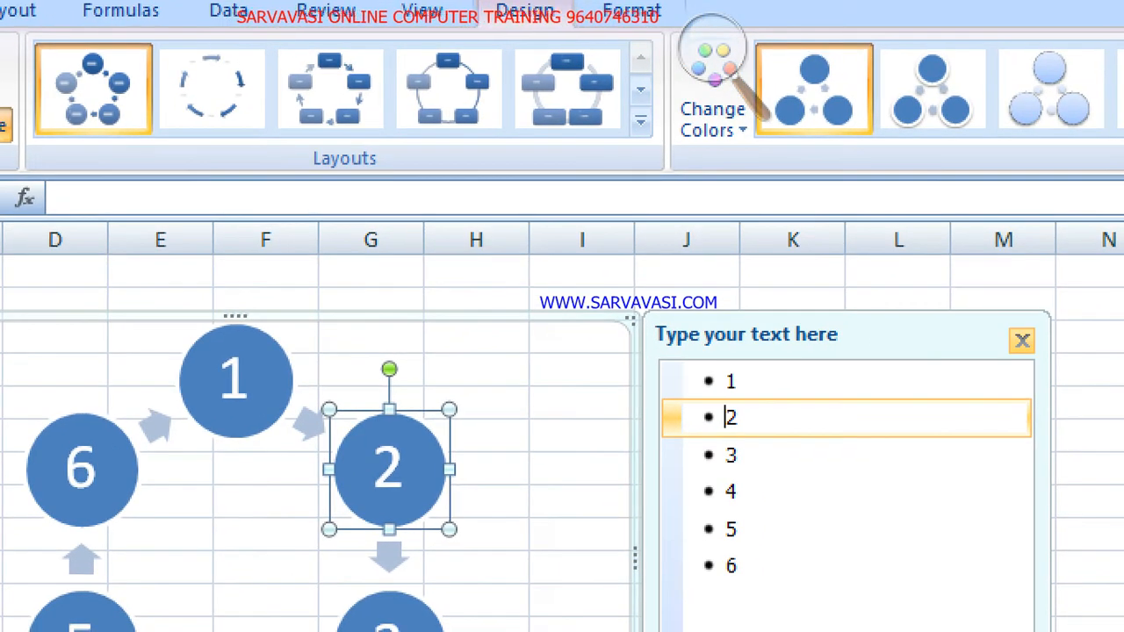
left_click(688, 198)
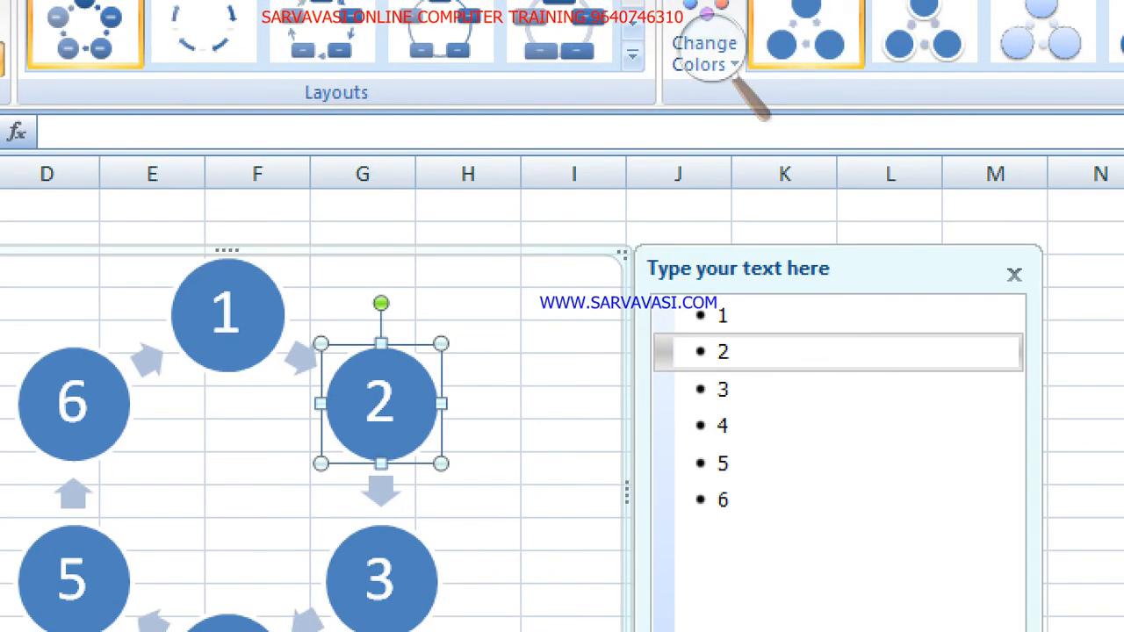
left_click(1012, 272)
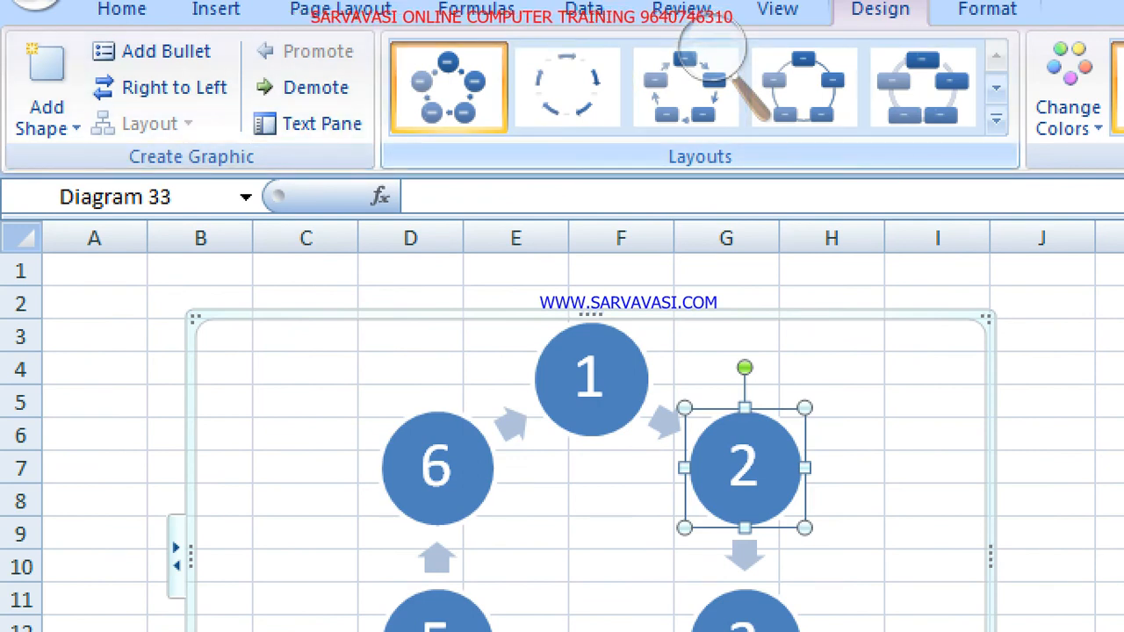
key("Escape")
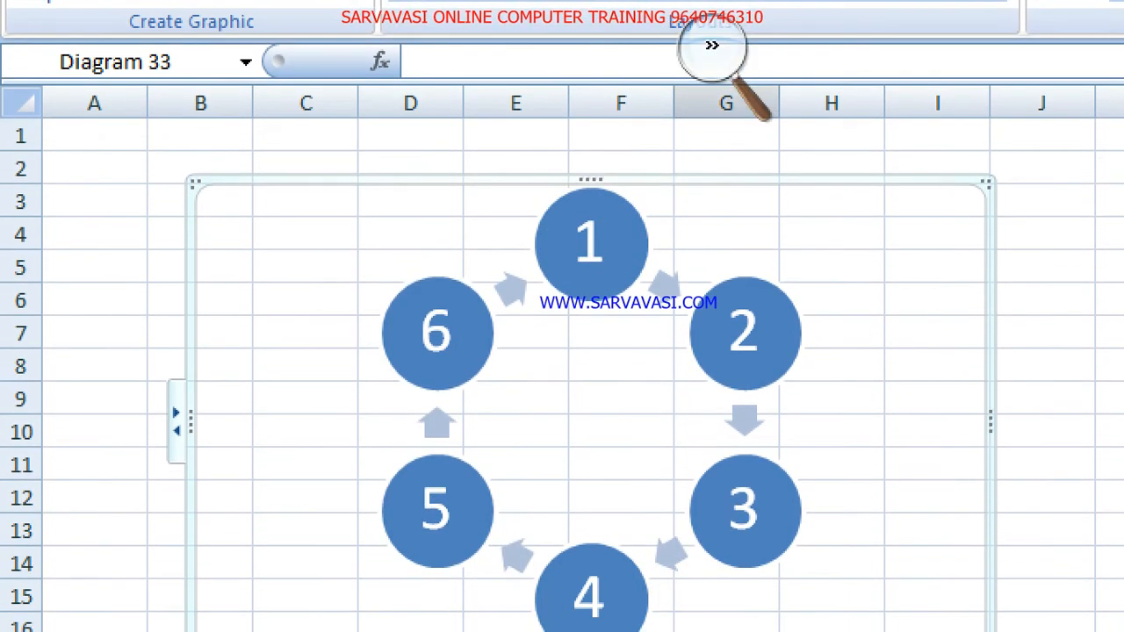
- Return the screen magnification to 100% and change the cycle diagram to the layout of rounded boxes linked by thin arrows
left_click(711, 46)
left_click(617, 68)
left_click_drag(386, 105, 666, 143)
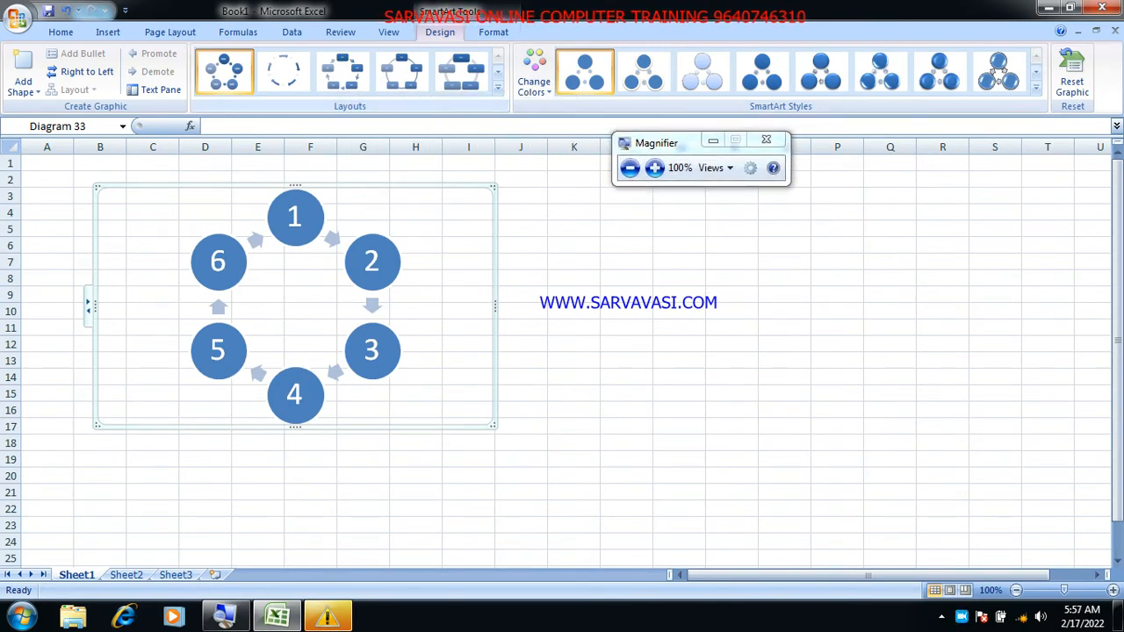
left_click(496, 87)
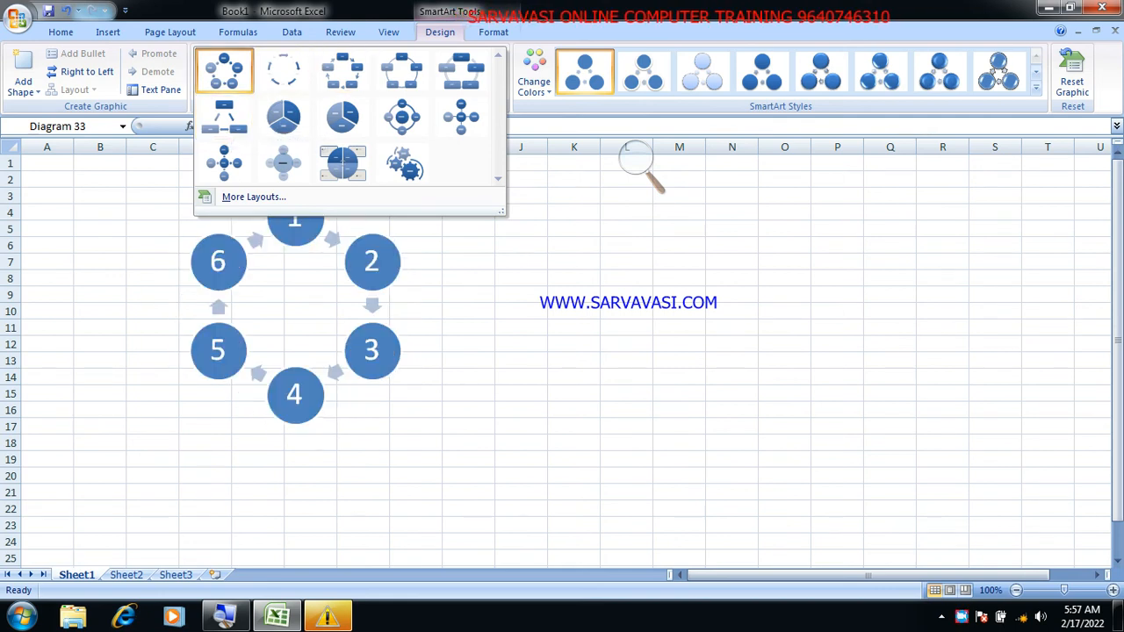
left_click(342, 70)
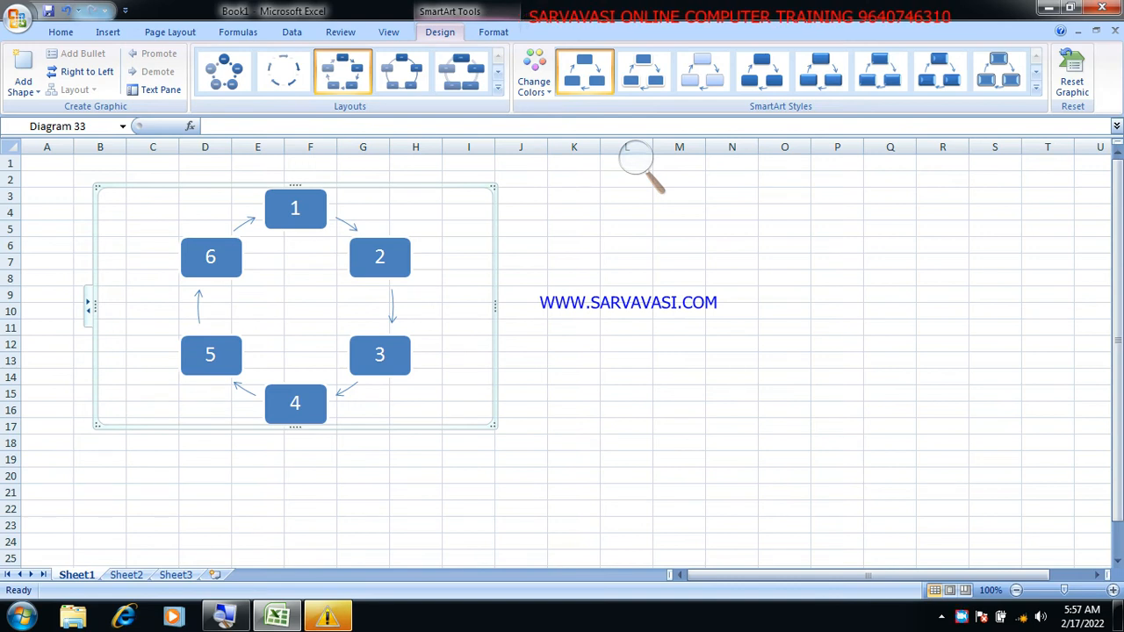
- Enlarge the sheet to 145% zoom and recolor the cycle diagram with the Colorful variation ranging from blue through green and yellow to orange
scroll(637, 159, "up", 4, "ctrl")
scroll(637, 159, "down", 1, "ctrl")
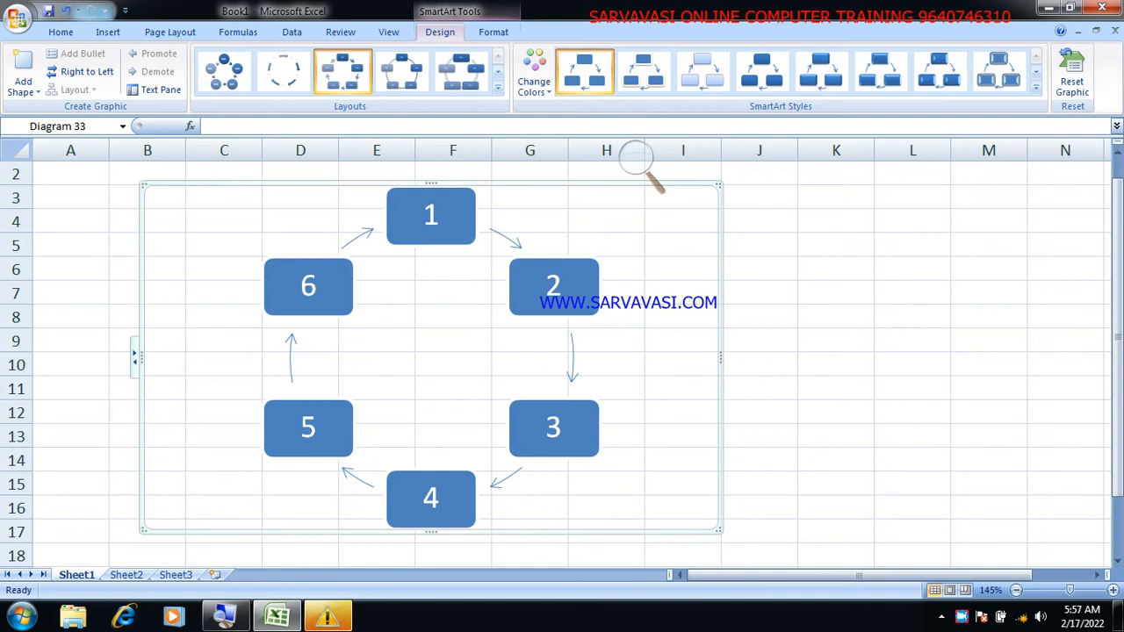
left_click(534, 79)
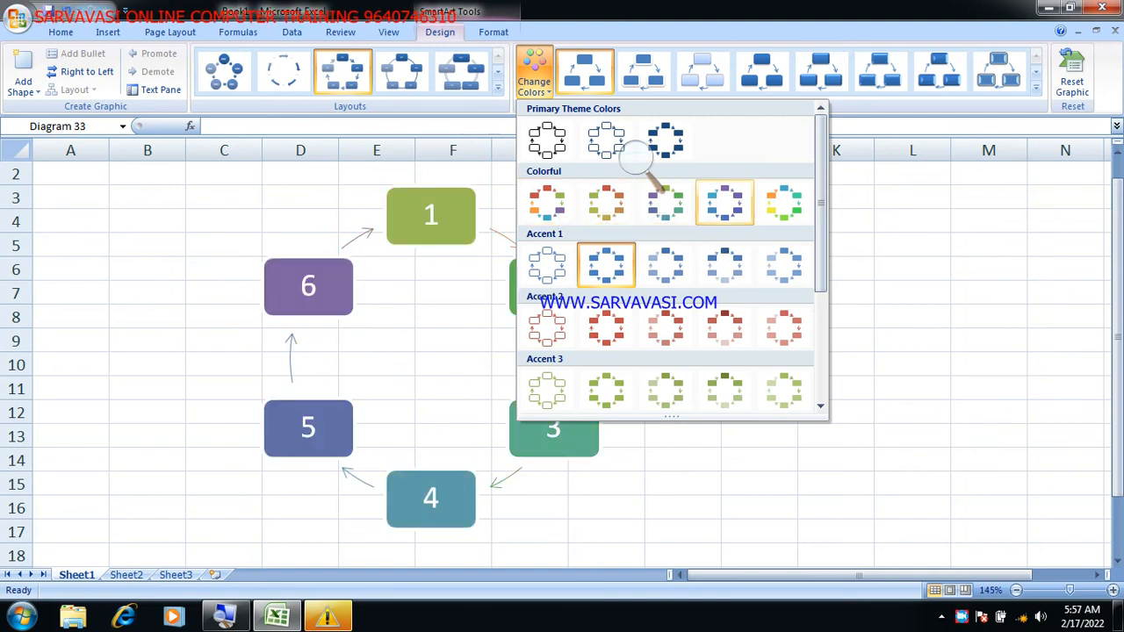
left_click(774, 213)
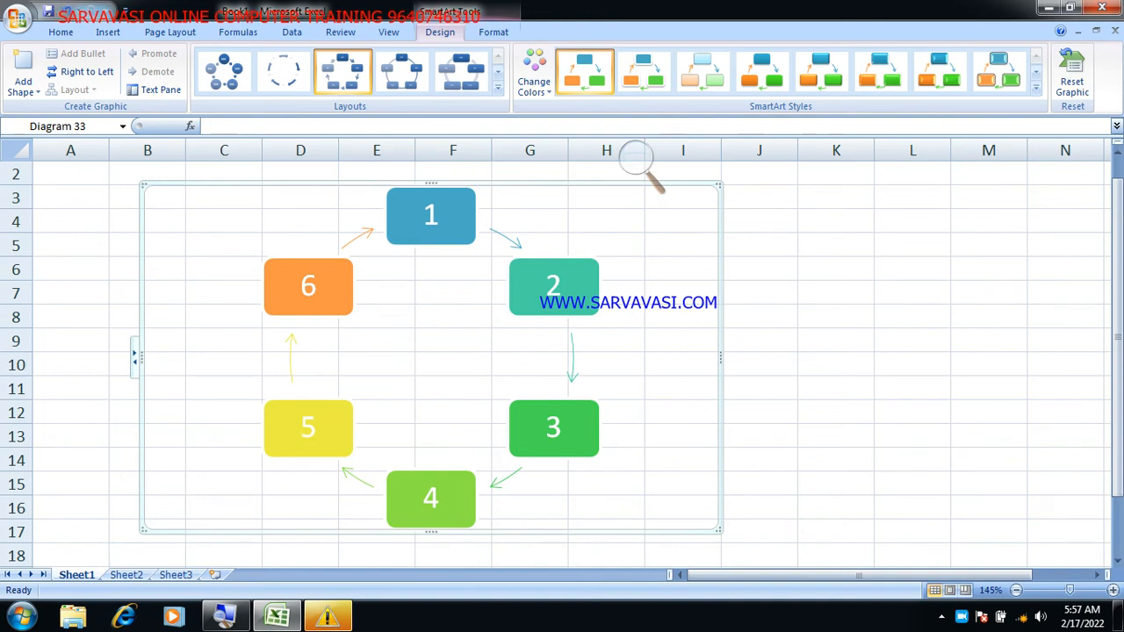
- Browse the cycle diagram's alternative layouts and preview the Accent color variations without applying any of them
left_click(498, 86)
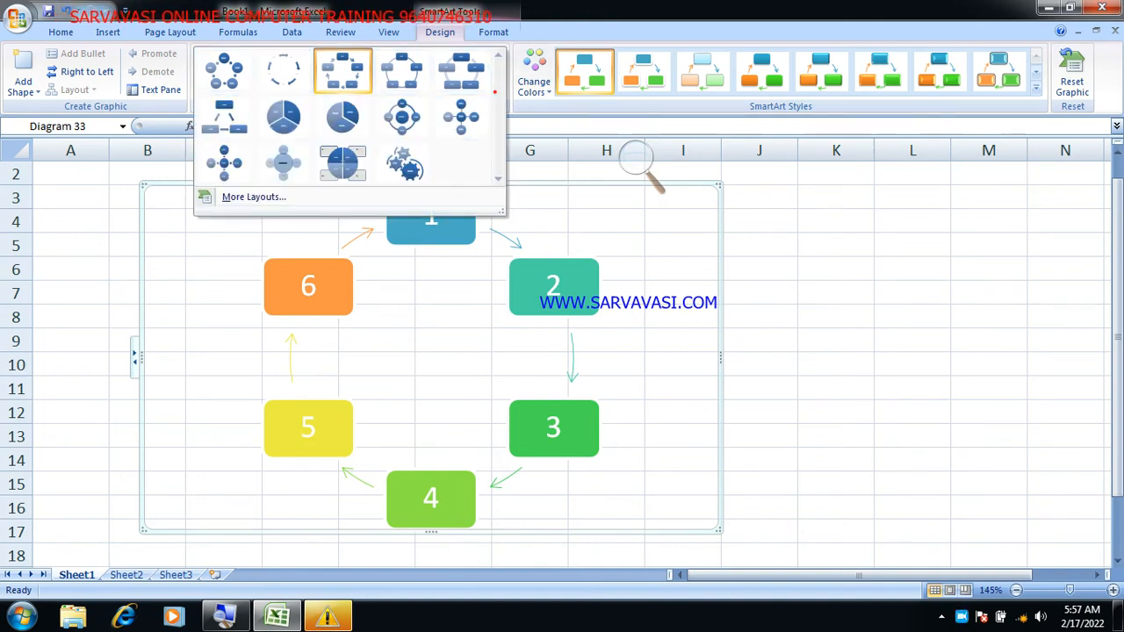
left_click(534, 75)
scroll(636, 158, "down", 3)
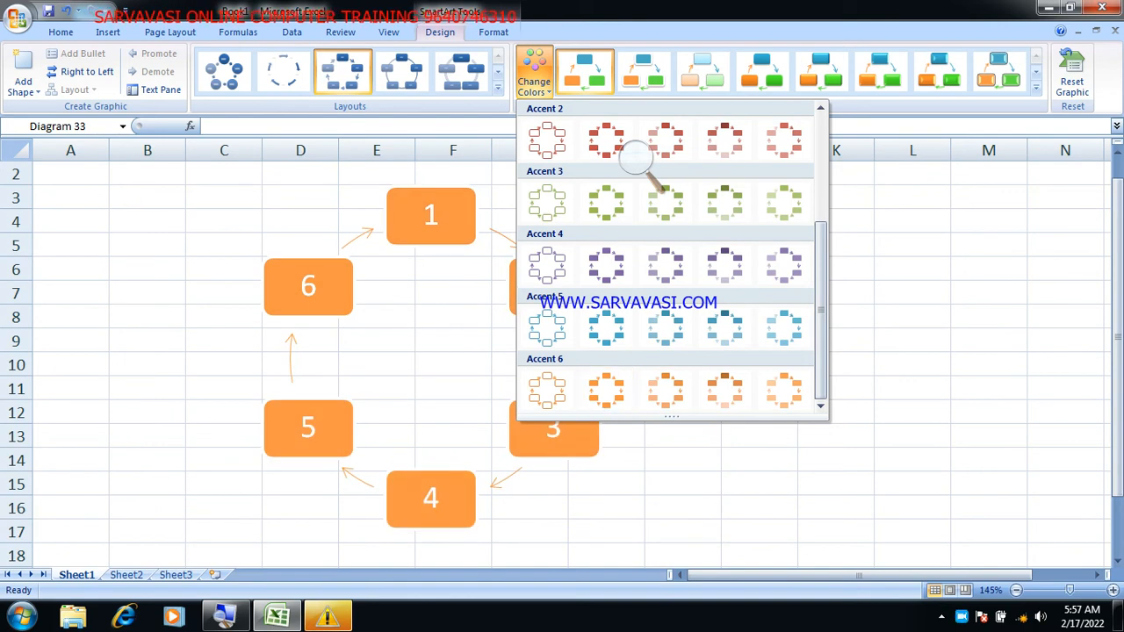
scroll(655, 180, "up", 3)
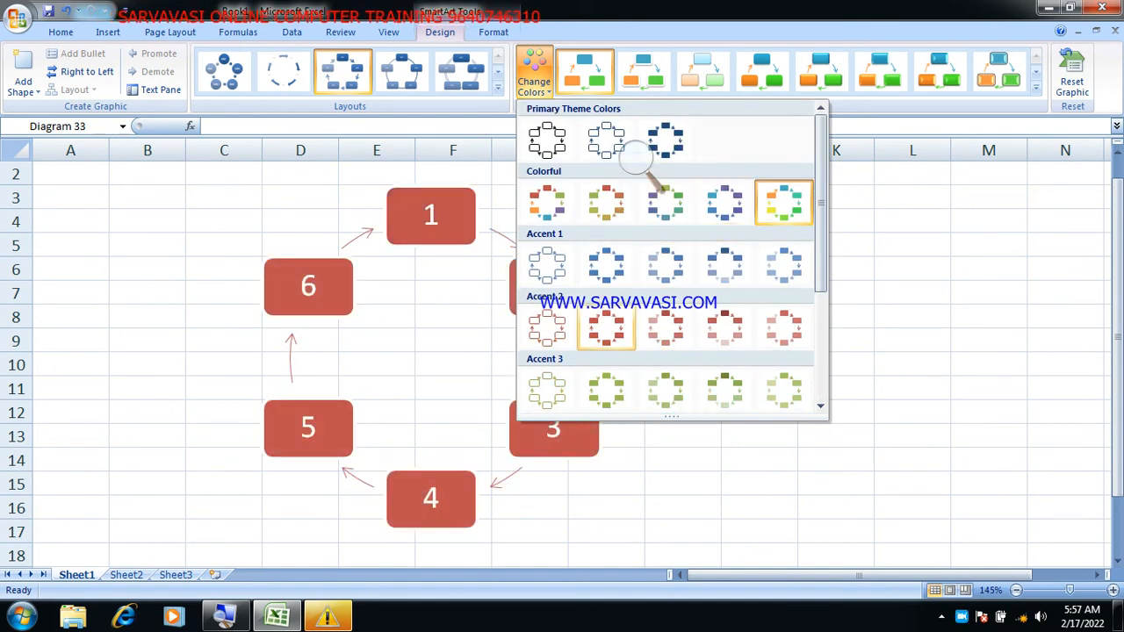
left_click(636, 160)
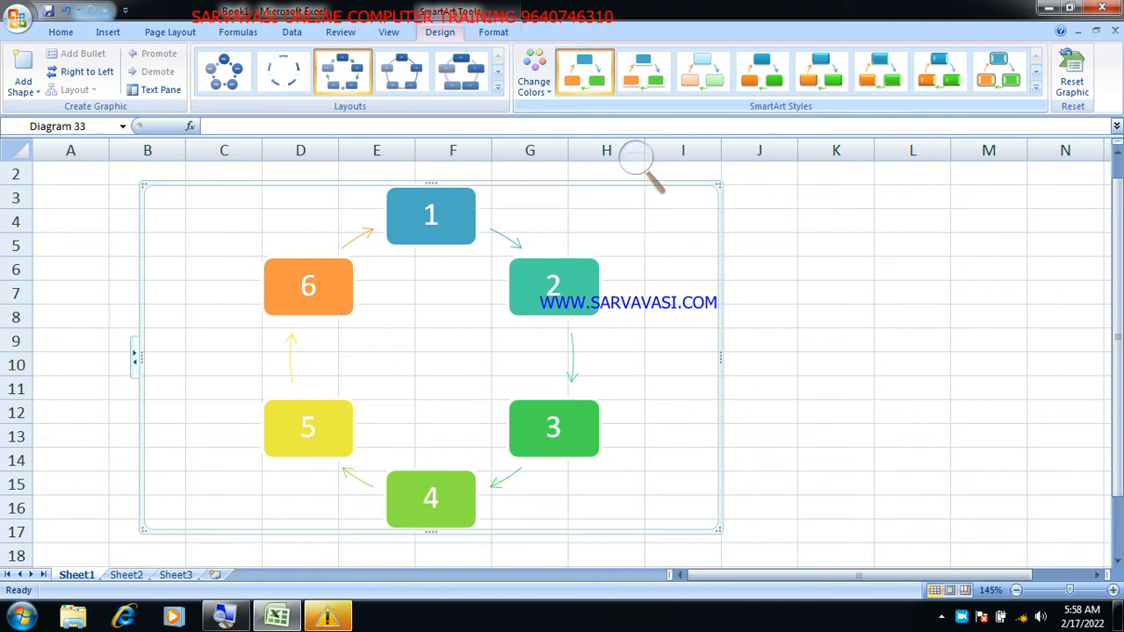
- Apply the Cartoon 3-D style to the cycle diagram and reset the graphic to its default formatting
left_click(1036, 88)
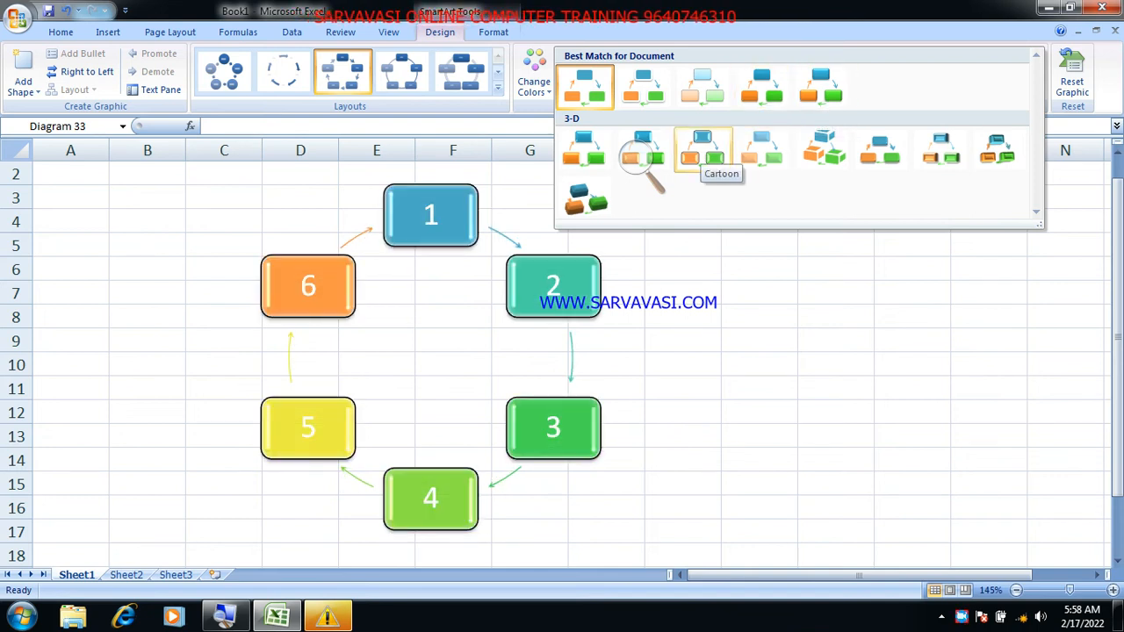
left_click(703, 149)
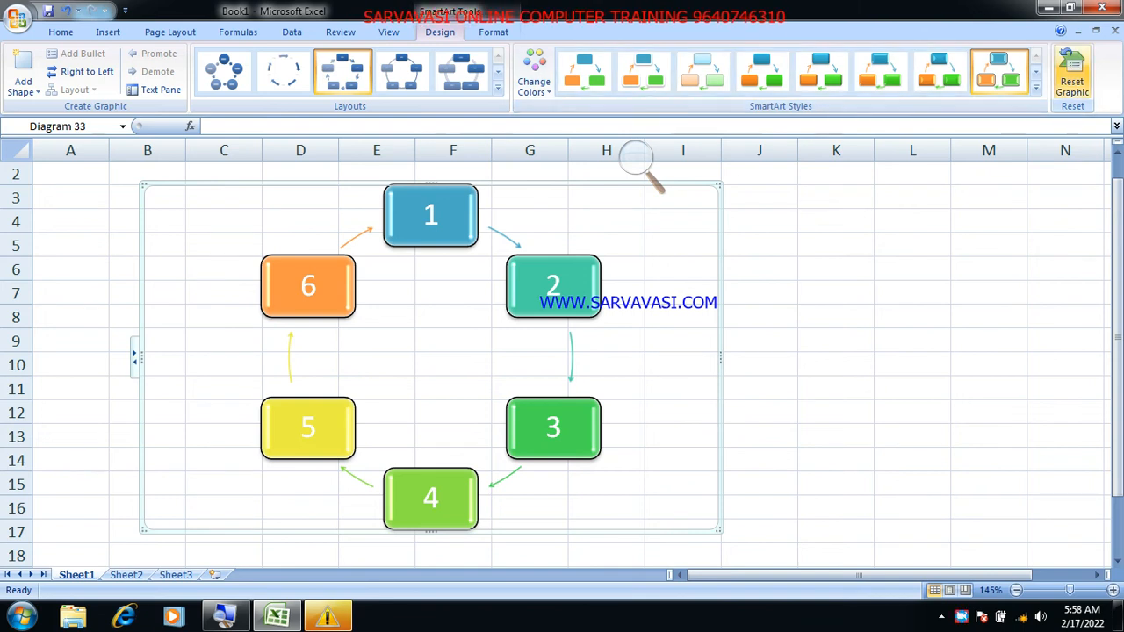
left_click(1071, 81)
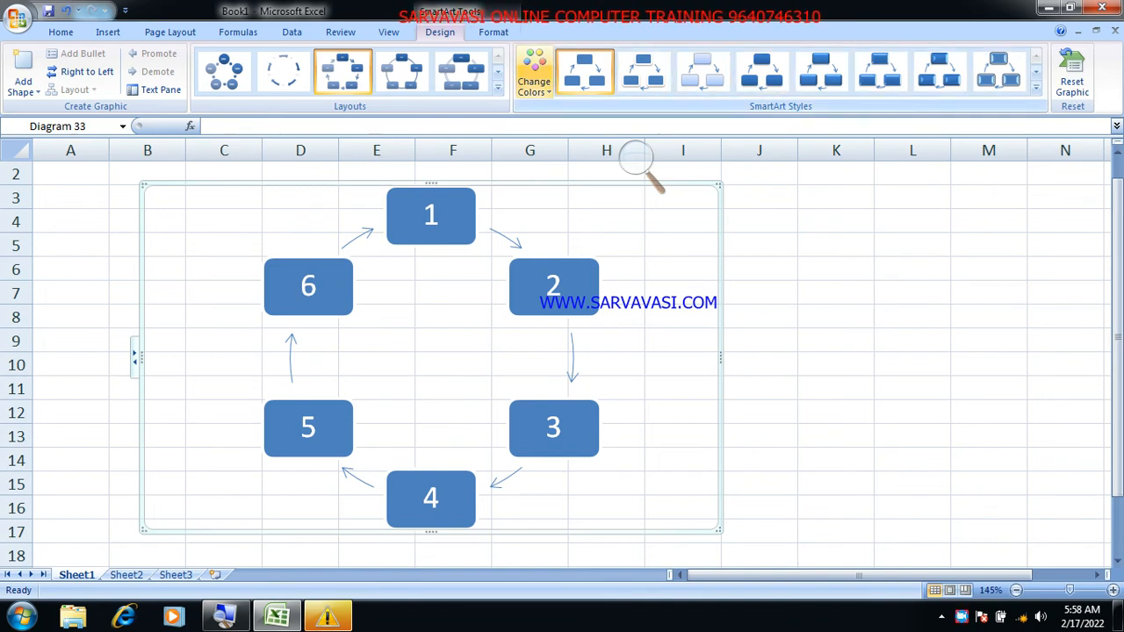
- Recolor the cycle diagram with the first Colorful variation and reset the graphic to its default formatting again
left_click(534, 79)
left_click(562, 195)
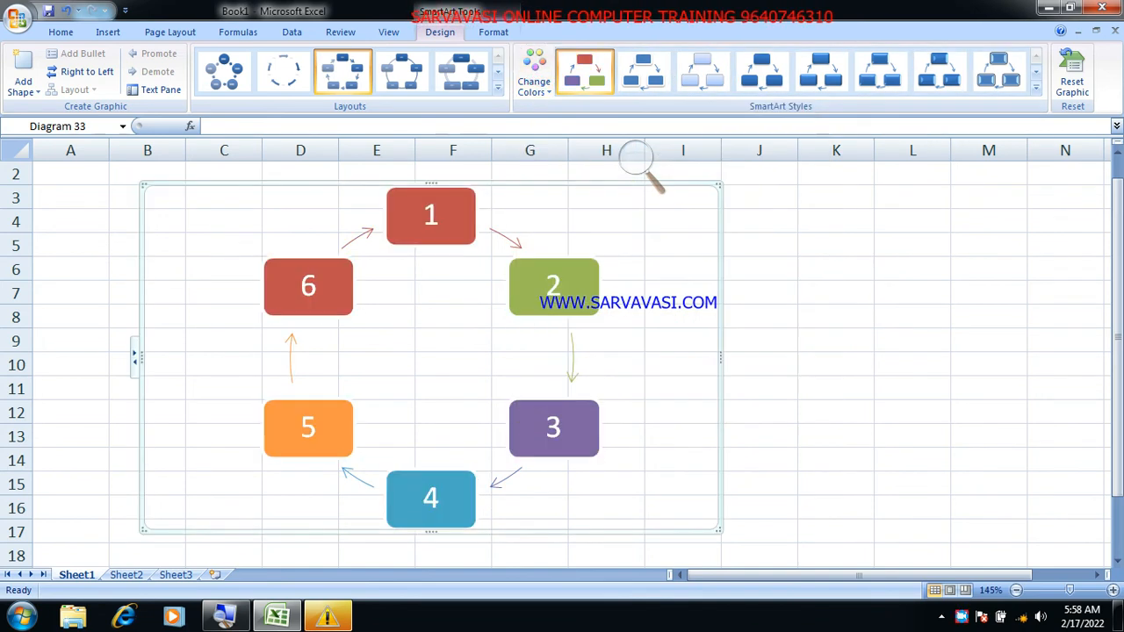
left_click(1067, 83)
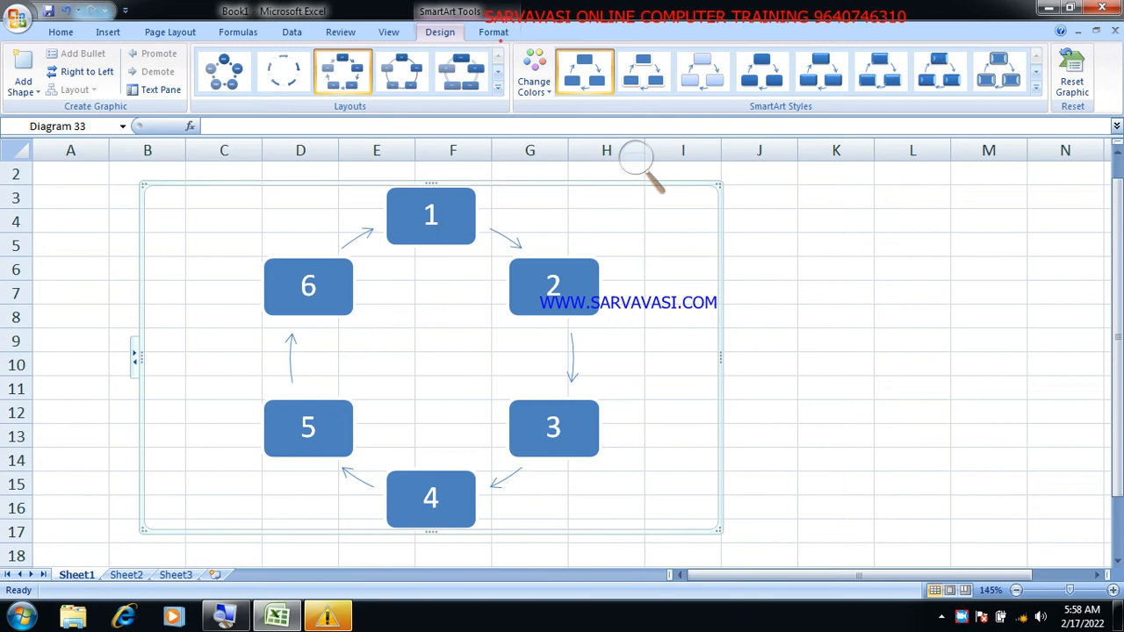
- Select box 1 of the cycle diagram, magnify the screen and view the available shape styles without applying one
left_click(494, 32)
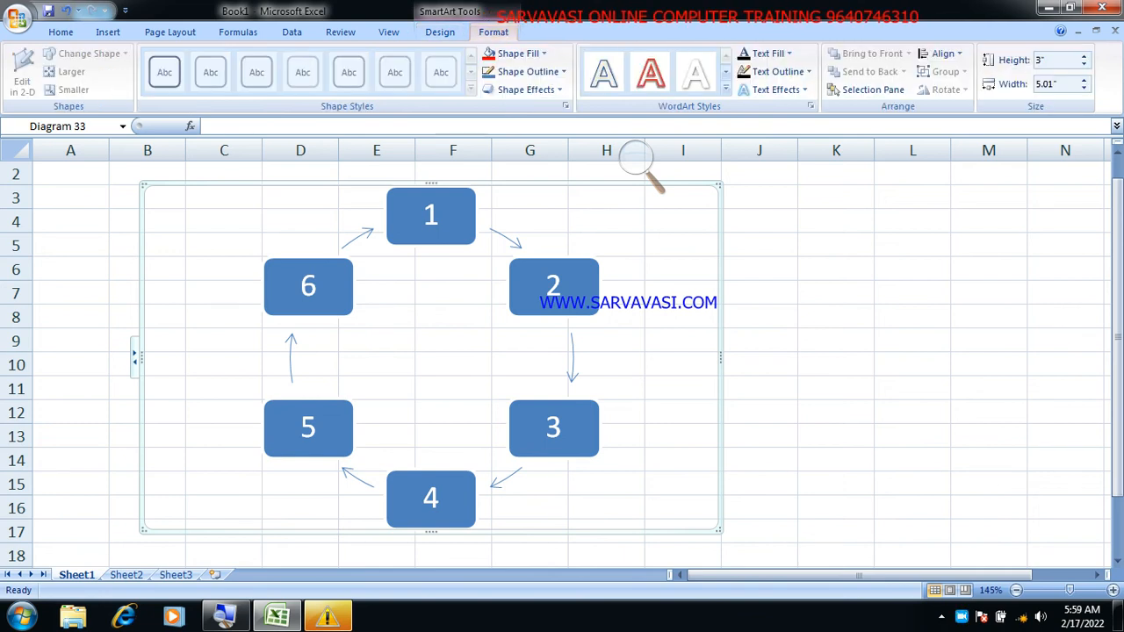
left_click(444, 235)
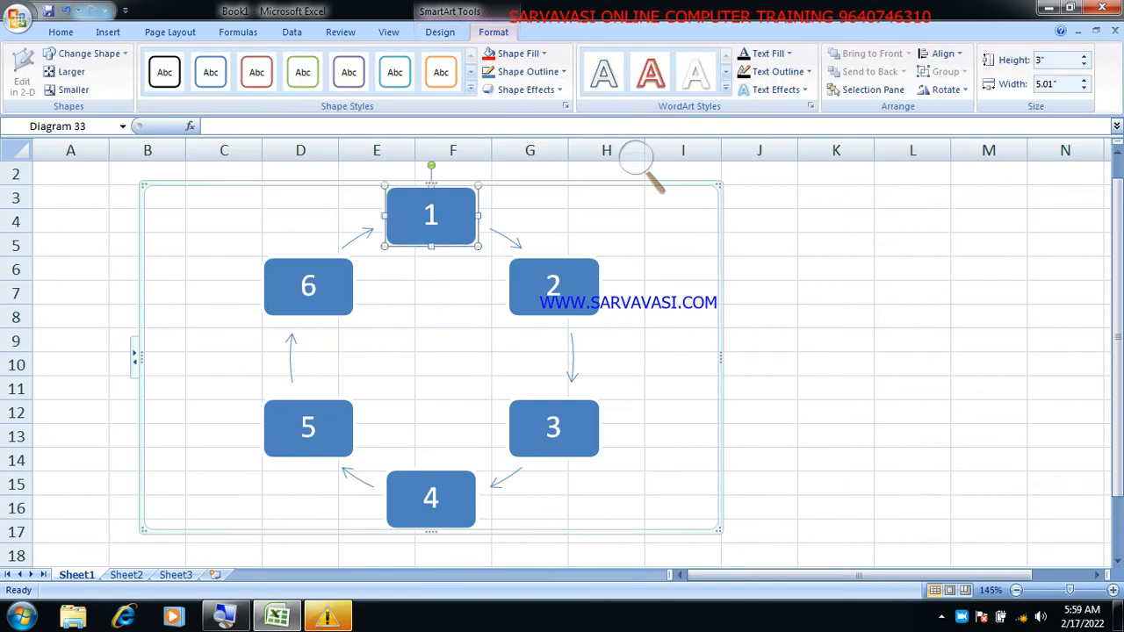
left_click(636, 158)
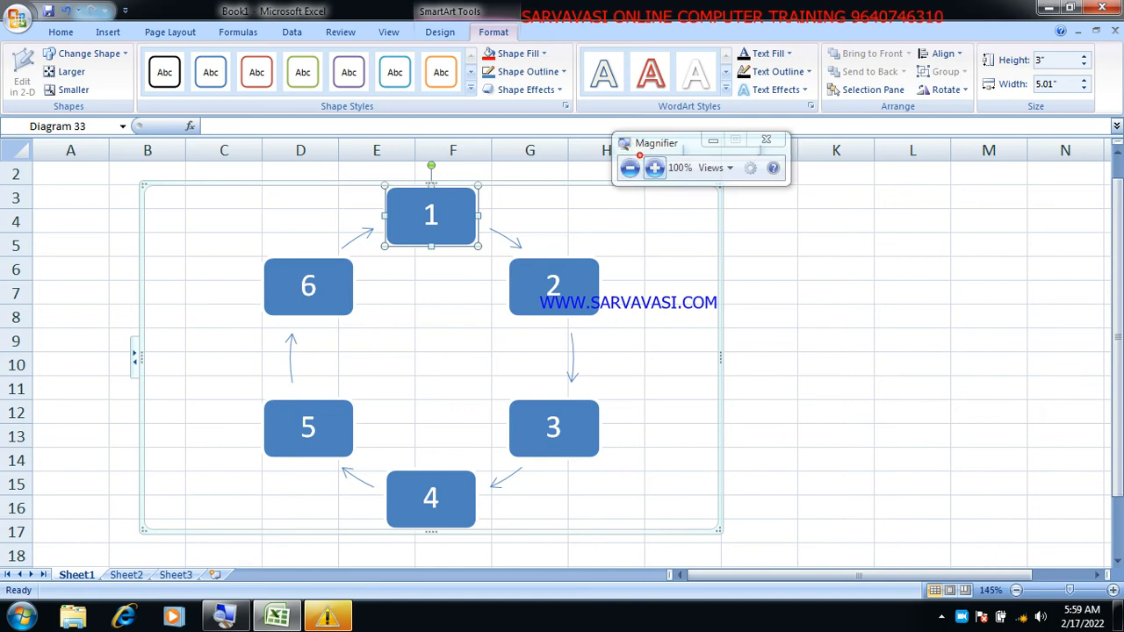
left_click(643, 163)
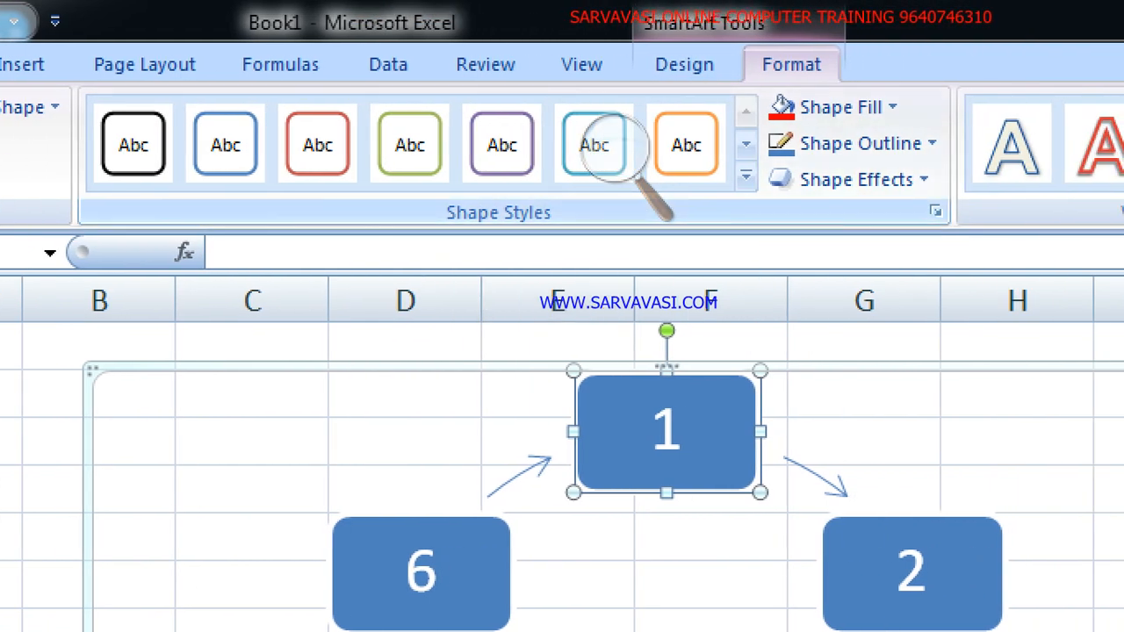
left_click(747, 178)
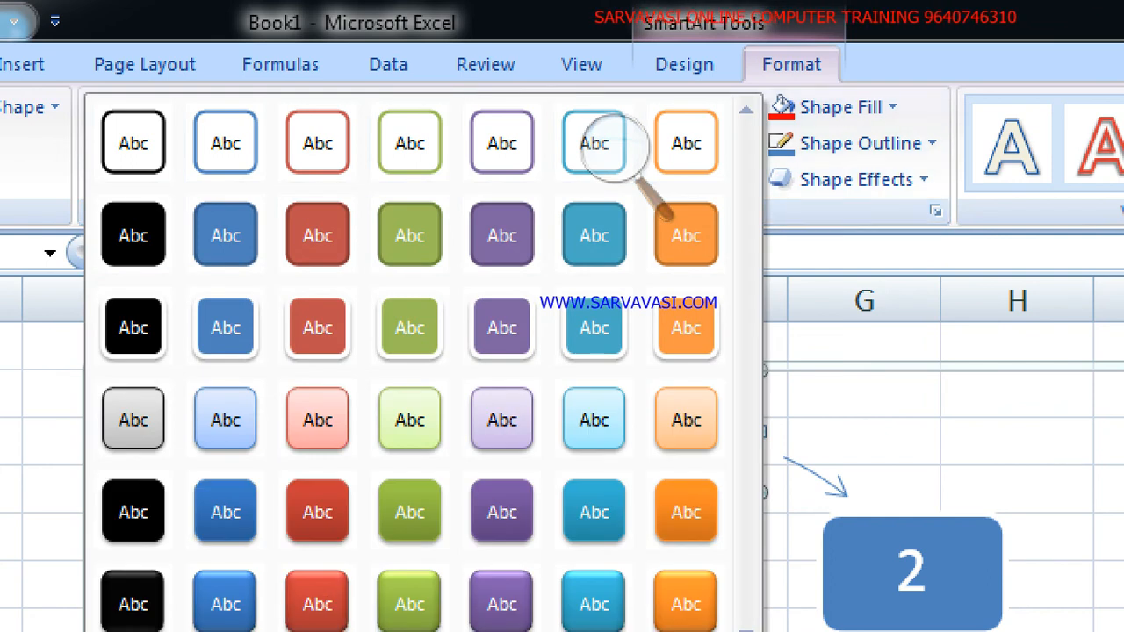
left_click(827, 207)
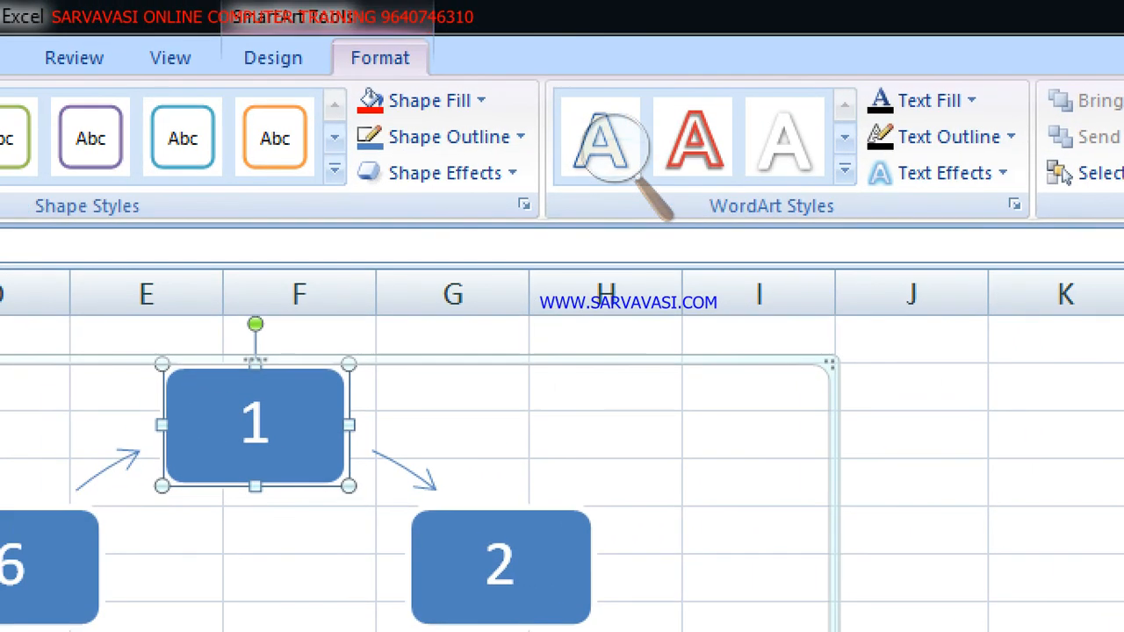
- Give the number in box 1 the black WordArt style with a white outline and change its text fill to red
left_click(845, 171)
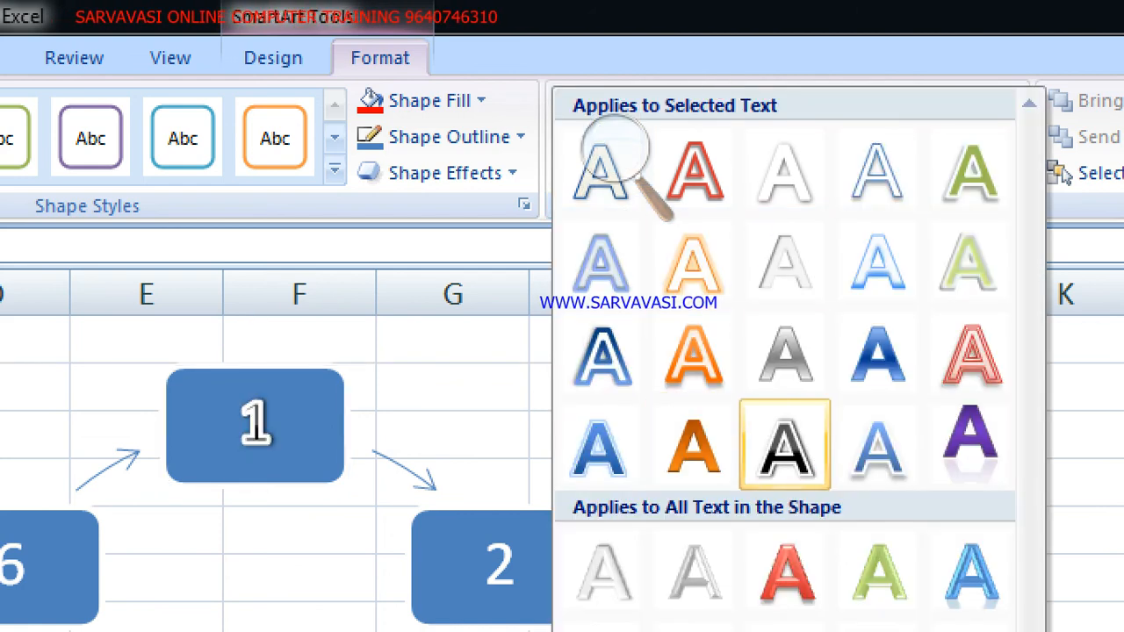
left_click(784, 443)
left_click(971, 100)
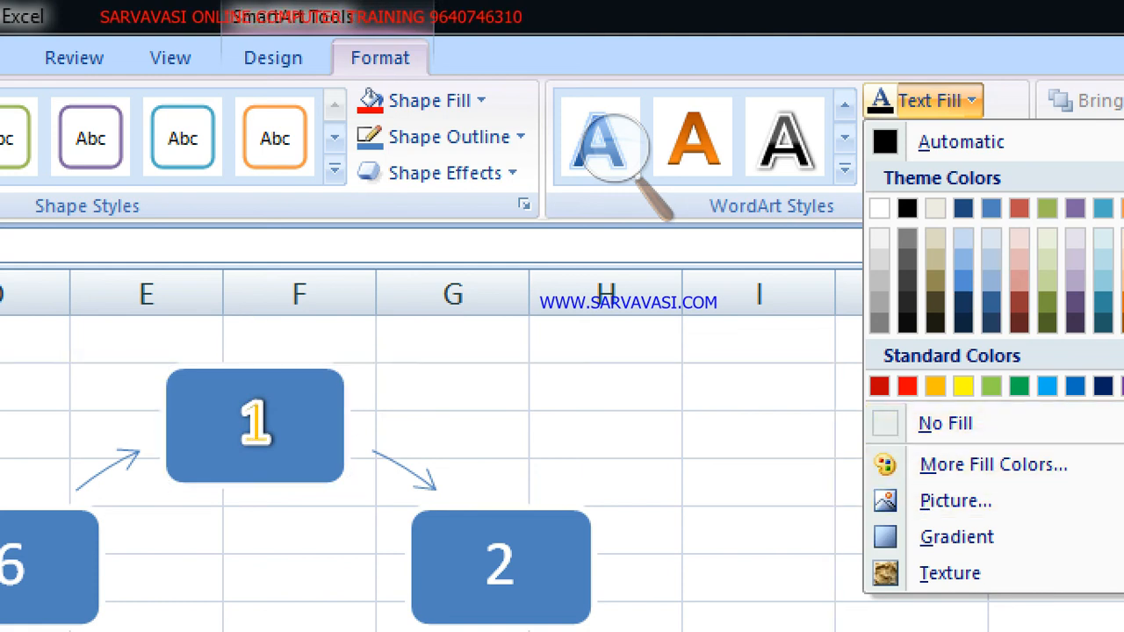
left_click(906, 386)
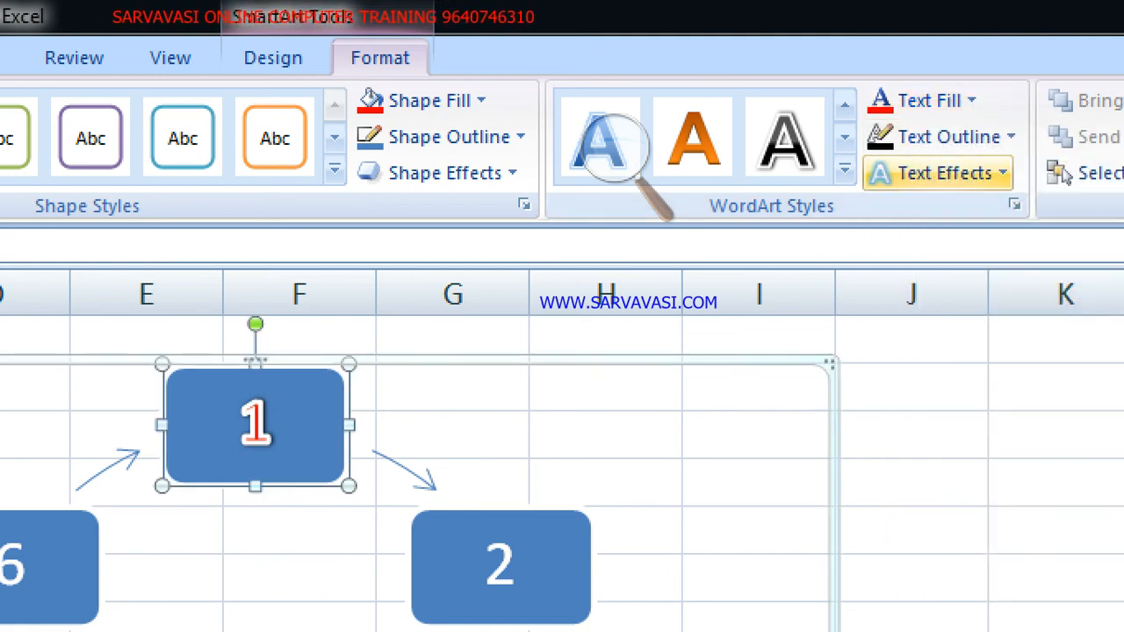
- View the text effects available for box 1, including the Transform variations, without applying any
left_click(945, 172)
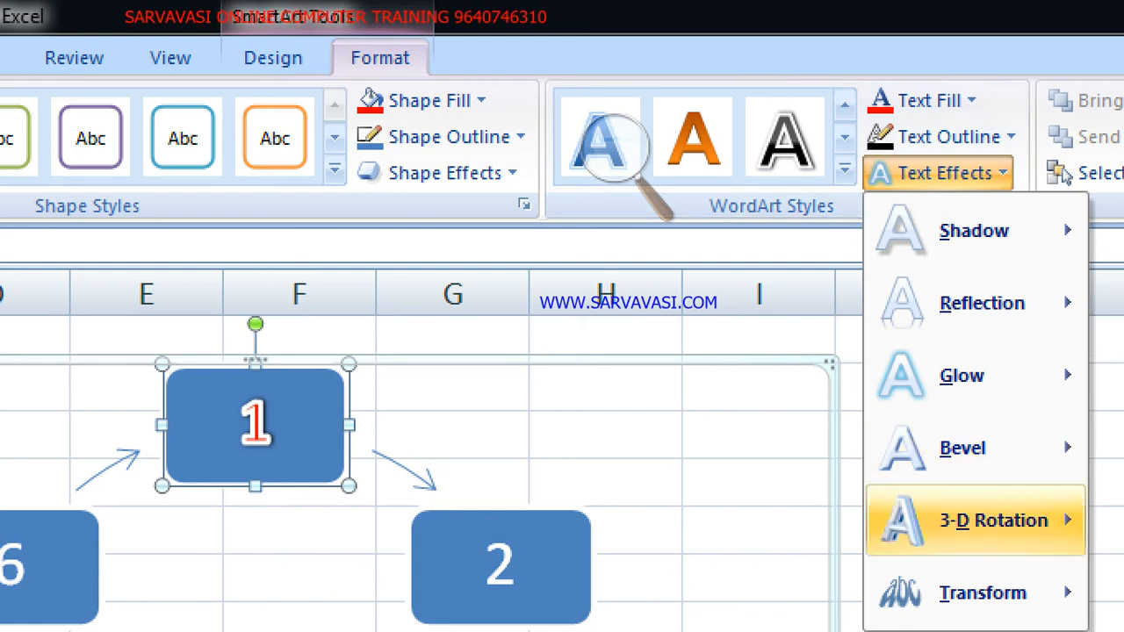
mouse_move(983, 592)
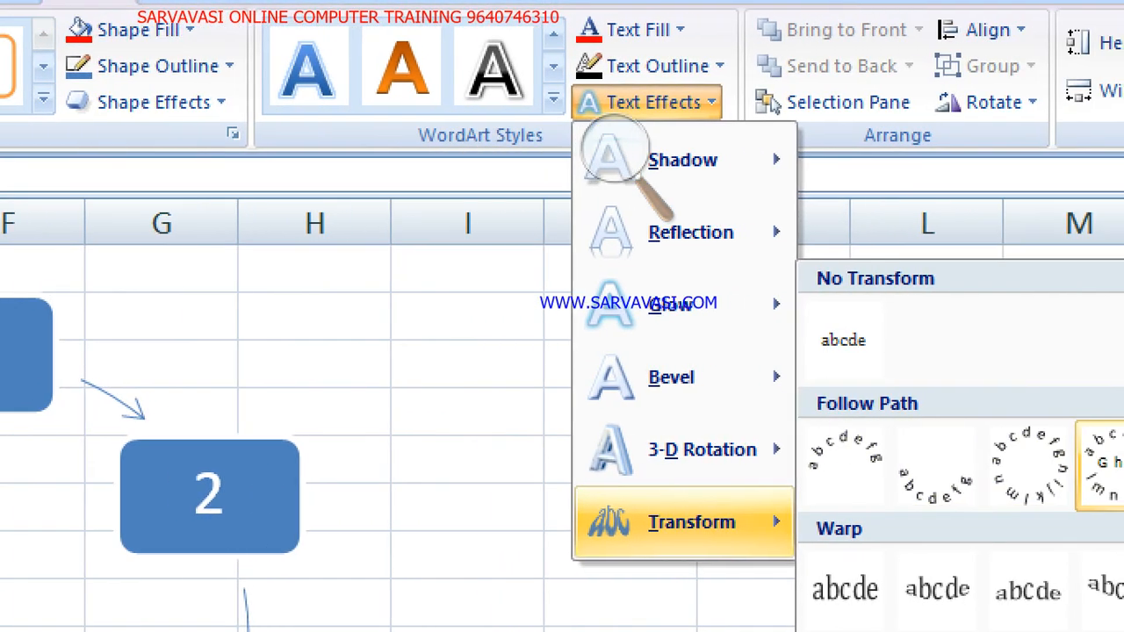
left_click(689, 105)
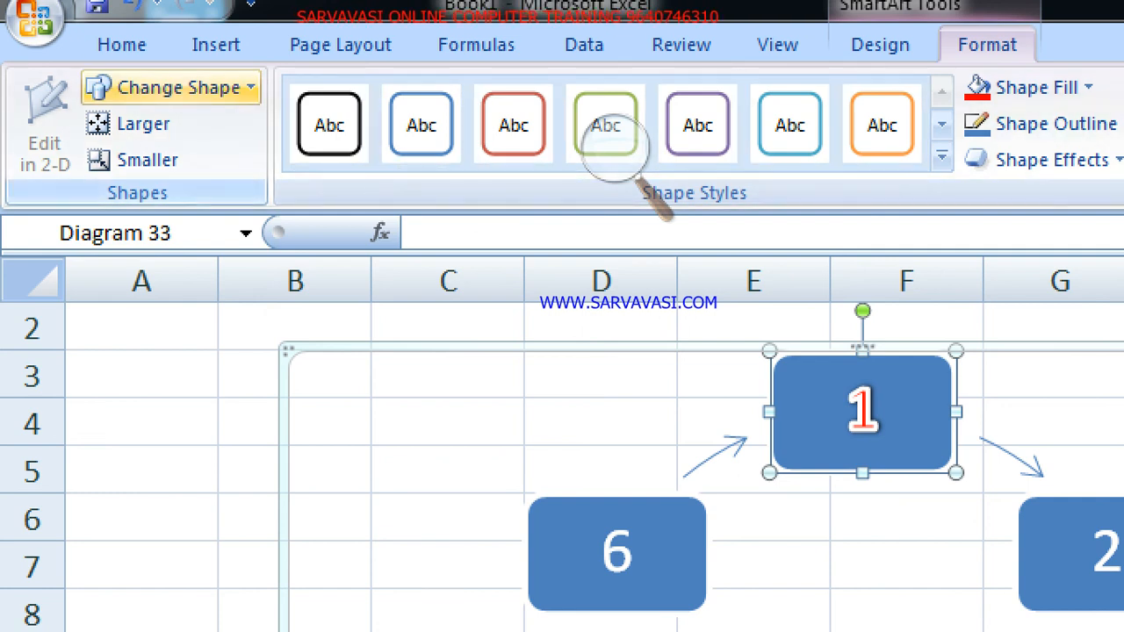
- Change box 1 to a left block arrow, to a pentagon arrow, and finally to the flowchart decision diamond
left_click(176, 87)
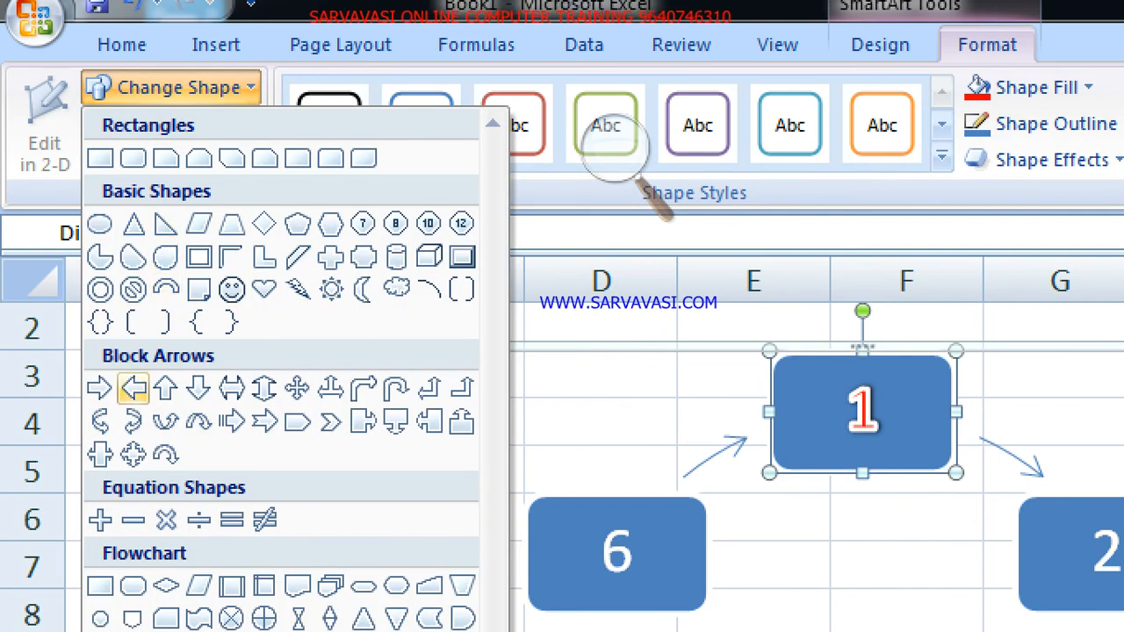
left_click(133, 387)
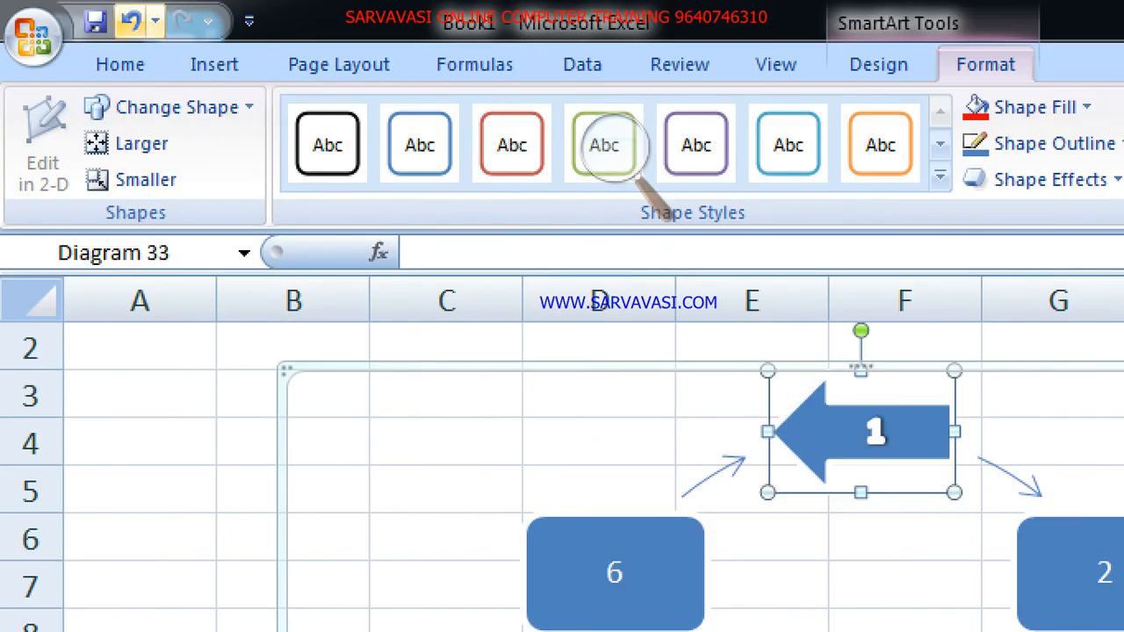
left_click(172, 107)
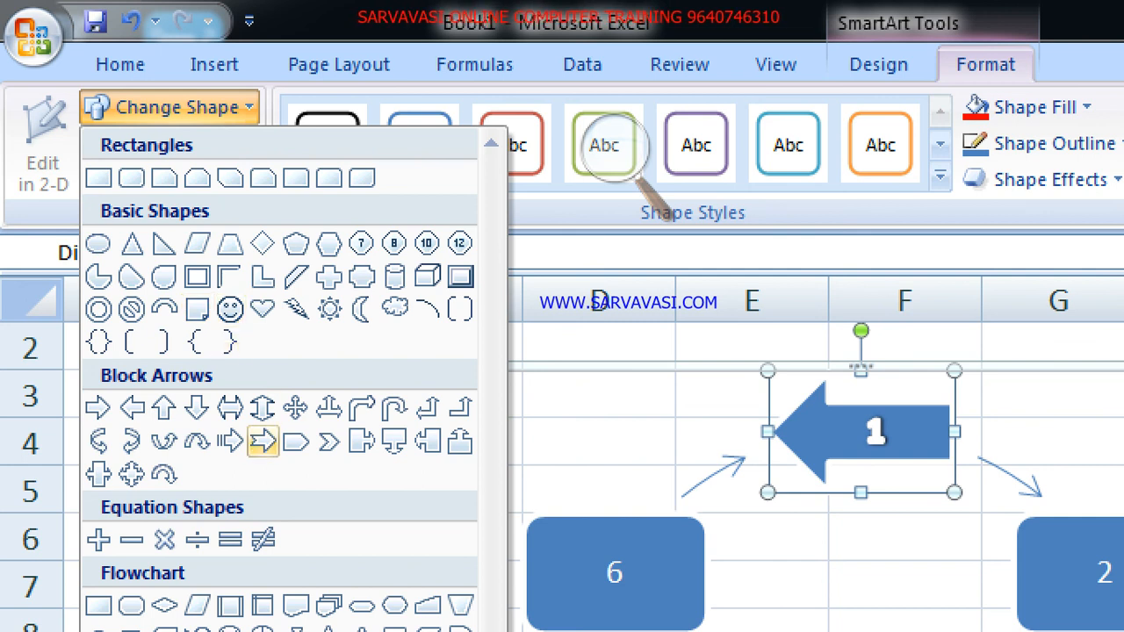
left_click(296, 441)
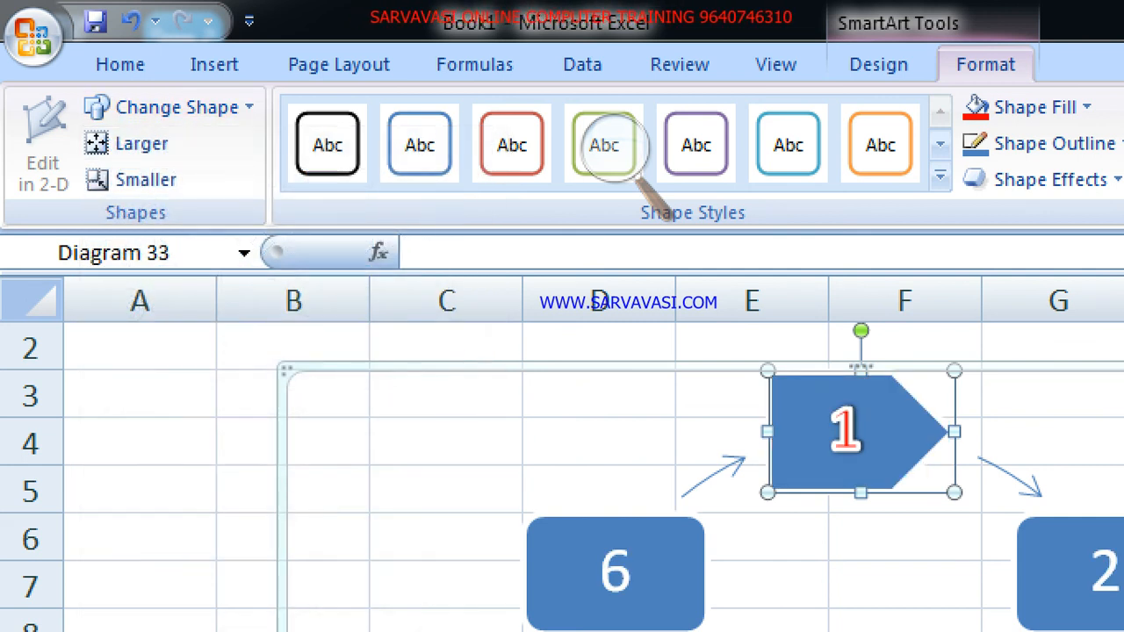
left_click(172, 107)
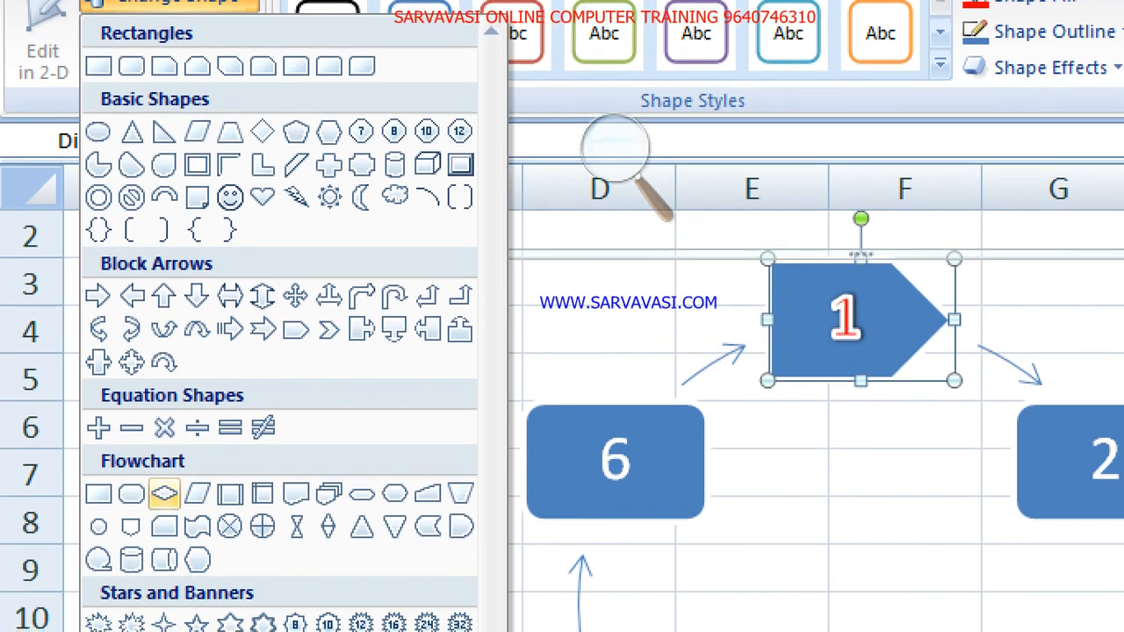
left_click(164, 606)
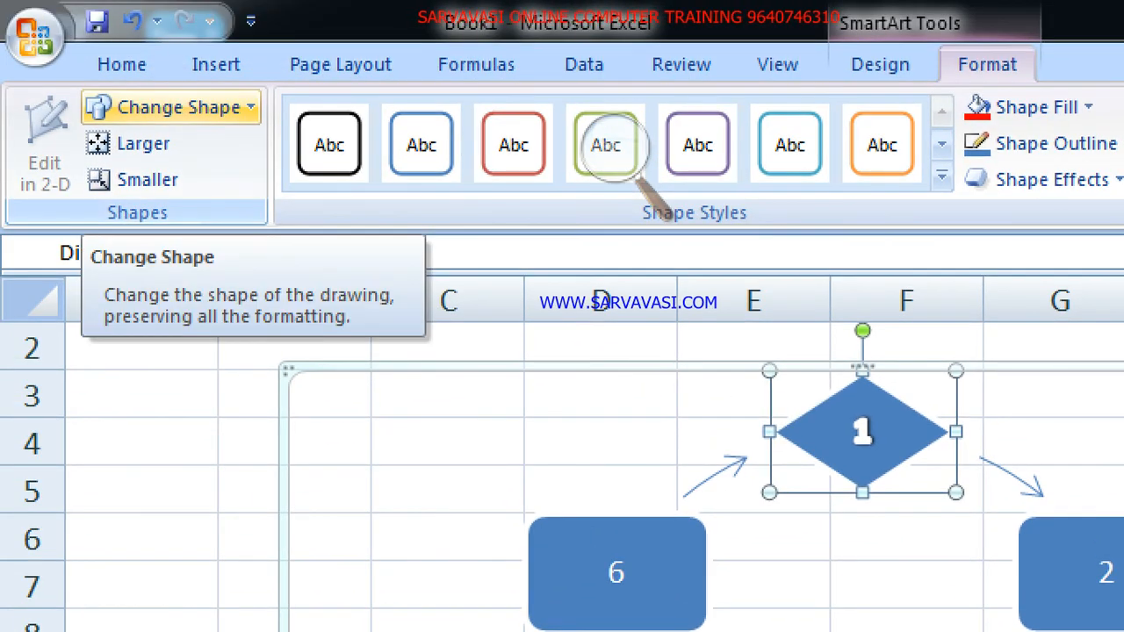
- Enlarge the diamond shape 1 by five increments and reduce it by three increments
left_click(133, 143)
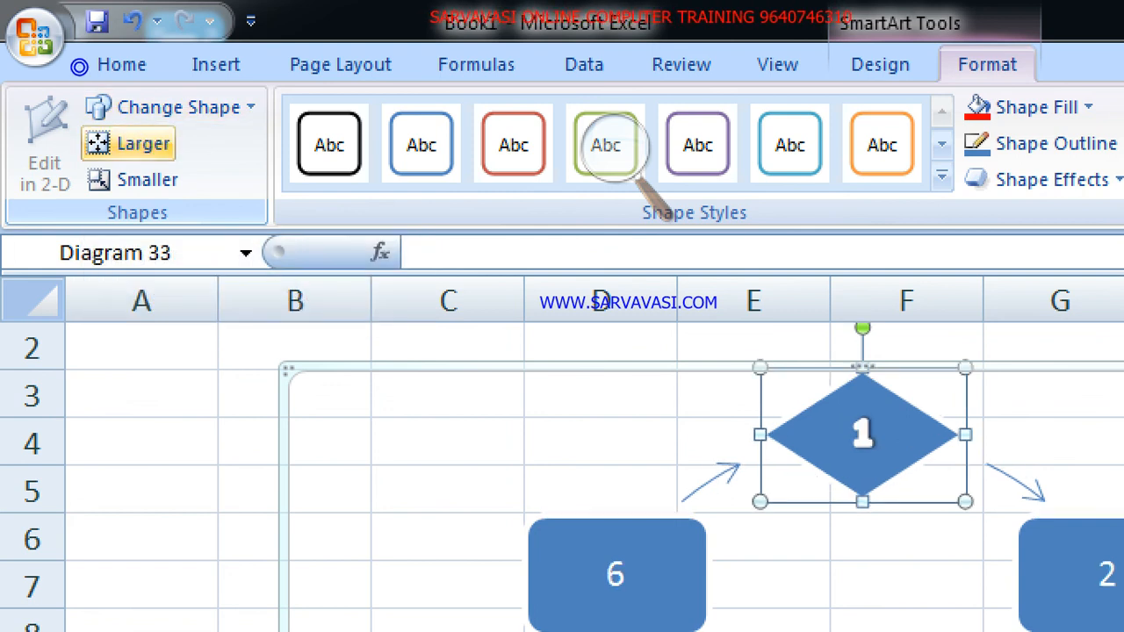
left_click(134, 143)
left_click(133, 144)
left_click(134, 143)
left_click(134, 143)
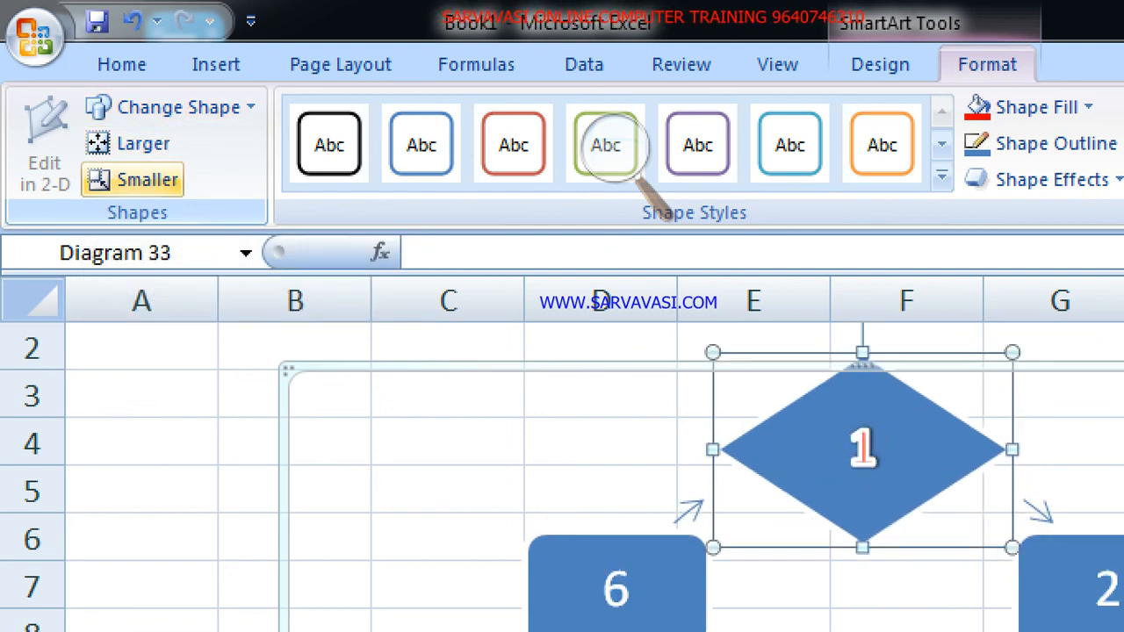
left_click(134, 179)
left_click(134, 179)
left_click(134, 179)
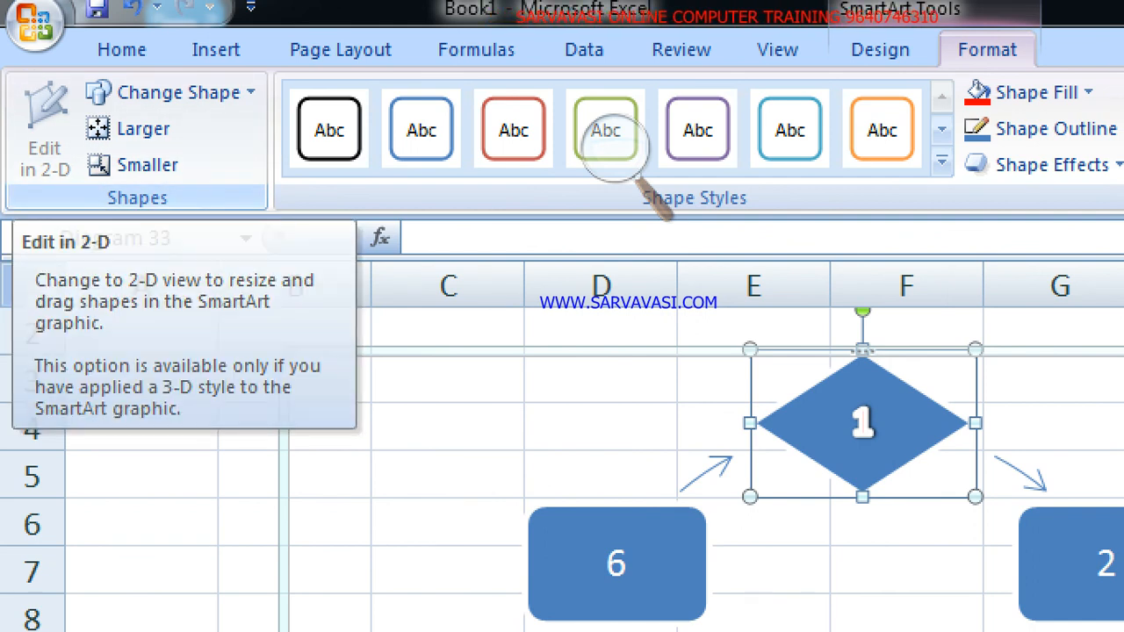
- Return the screen magnification to 100%, deselect the diagram by selecting cell K9, and display the commands for inserting objects
left_click(610, 140)
left_click(607, 166)
key("super+minus")
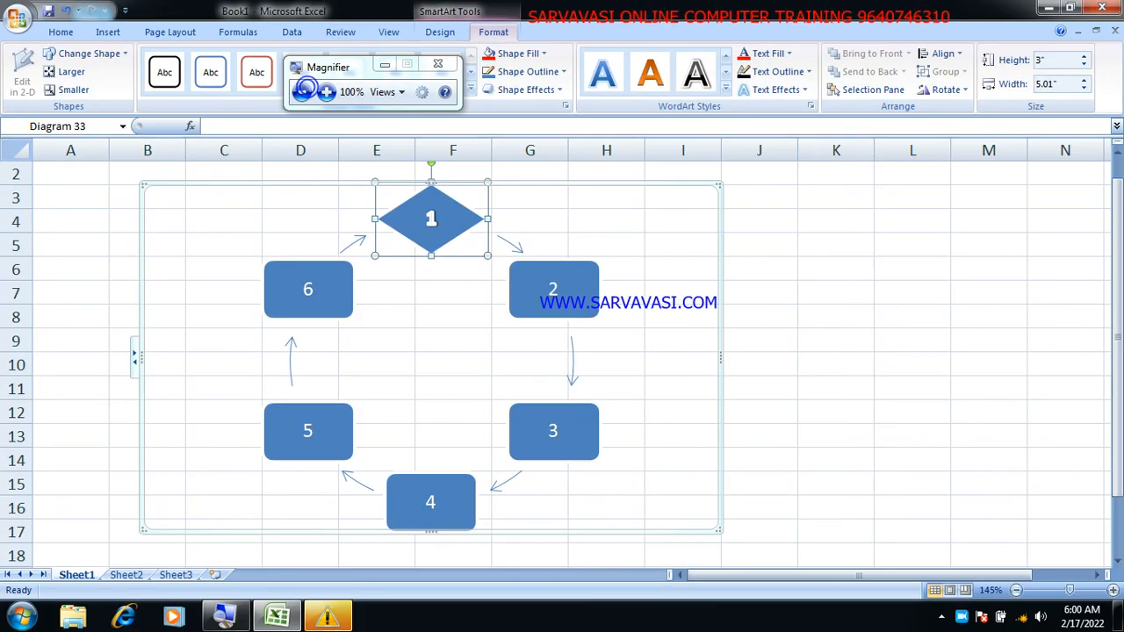
left_click(836, 340)
left_click(108, 32)
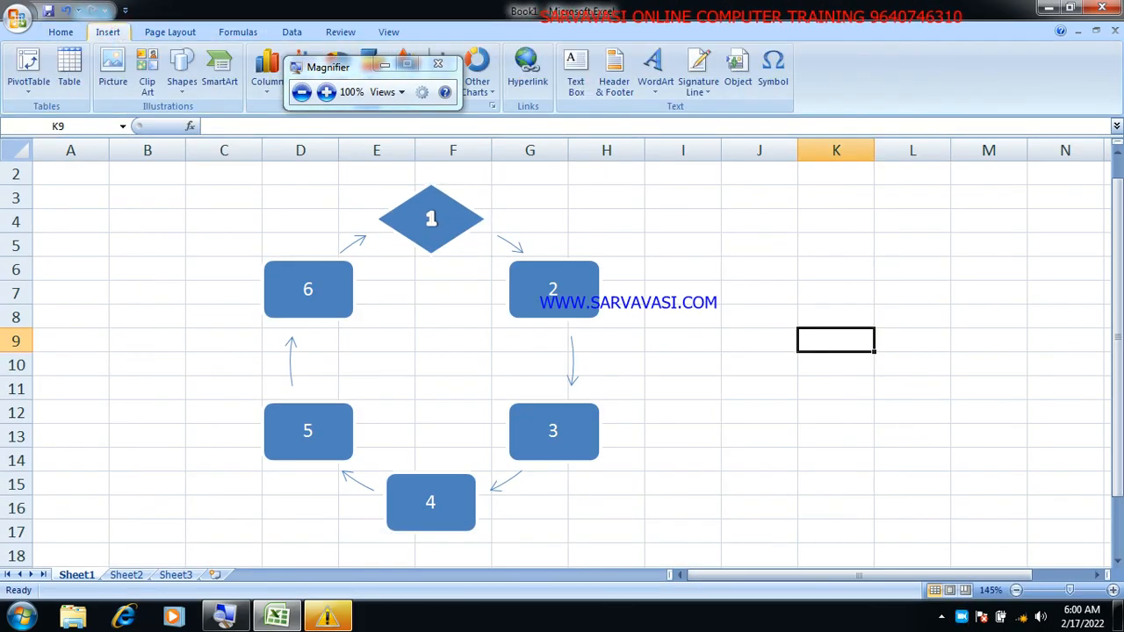